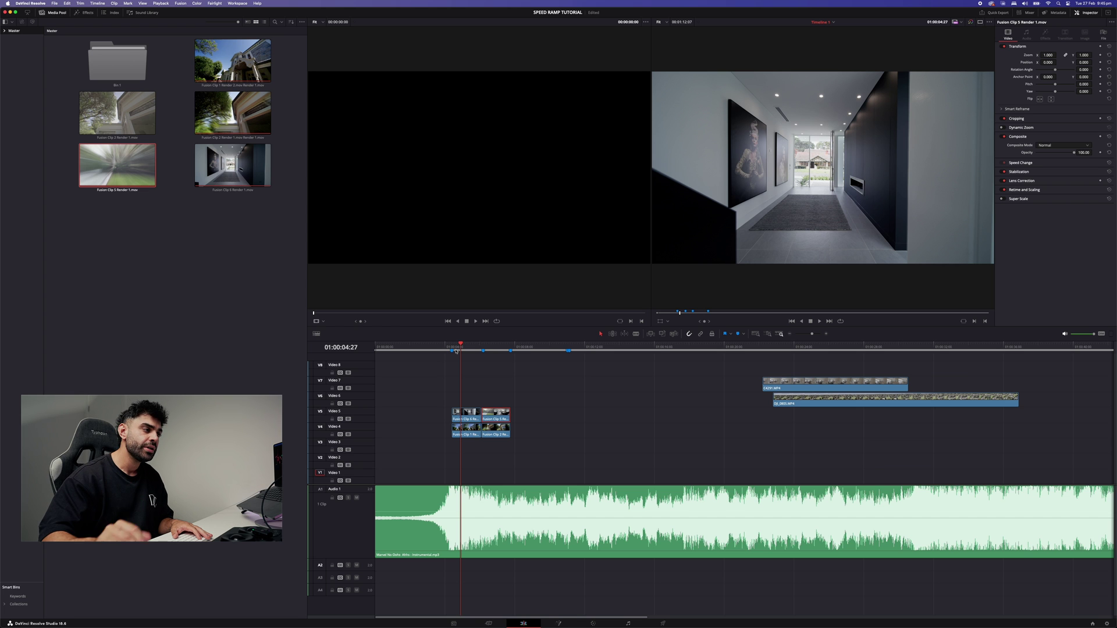
Play the speed-ramped transition from Marker 1 several times to review it.
{"action": "key", "text": "space"}
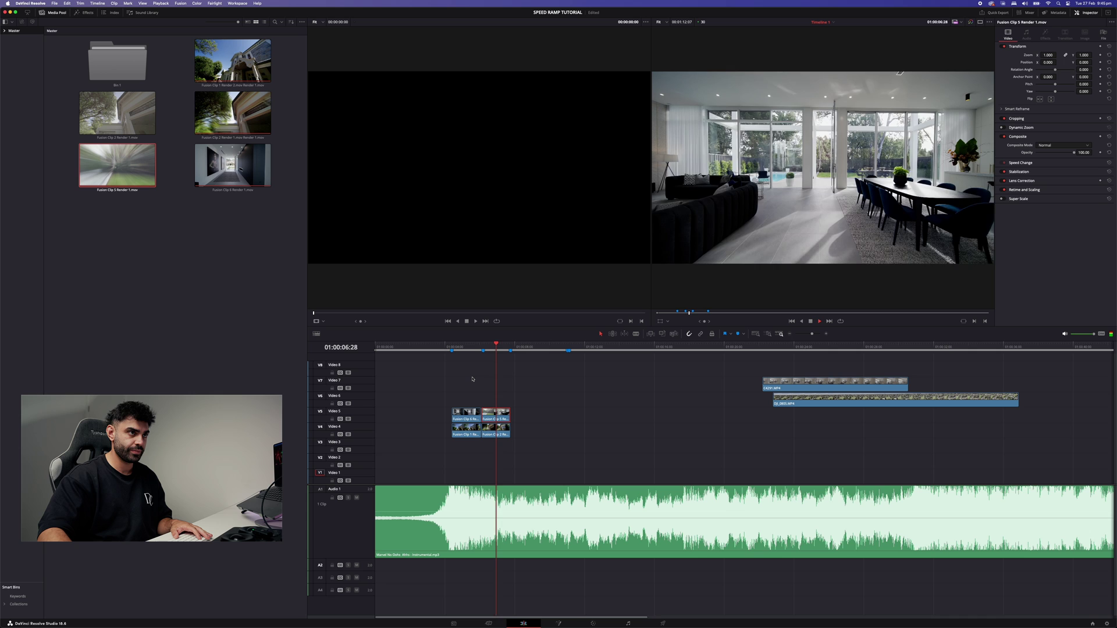
{"action": "key", "text": "space"}
{"action": "left_click", "coordinate": [456, 347]}
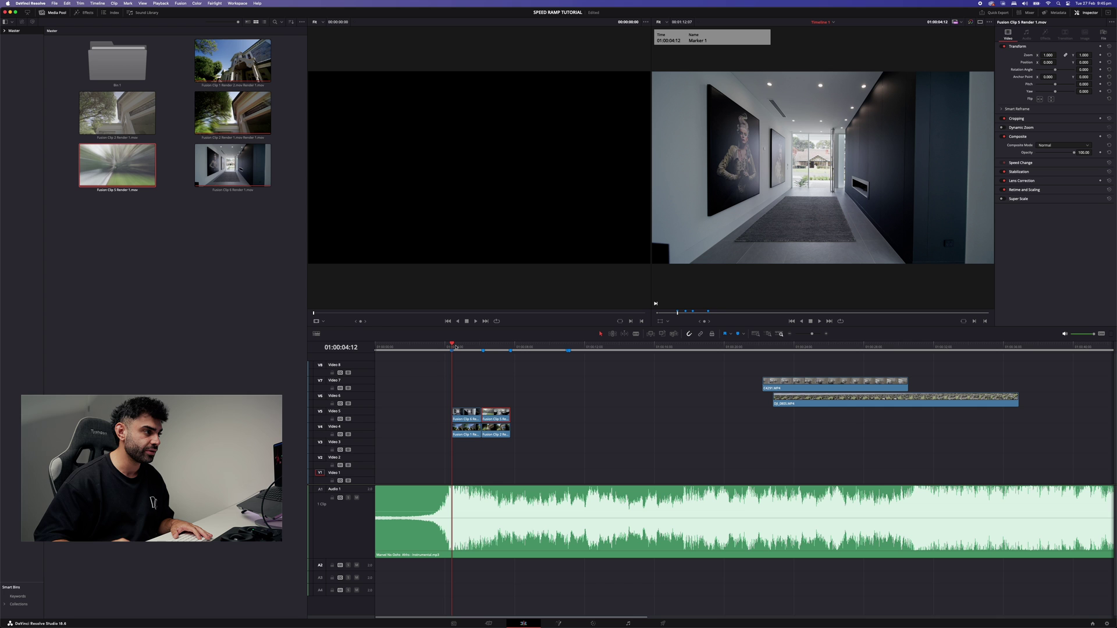
{"action": "key", "text": "space"}
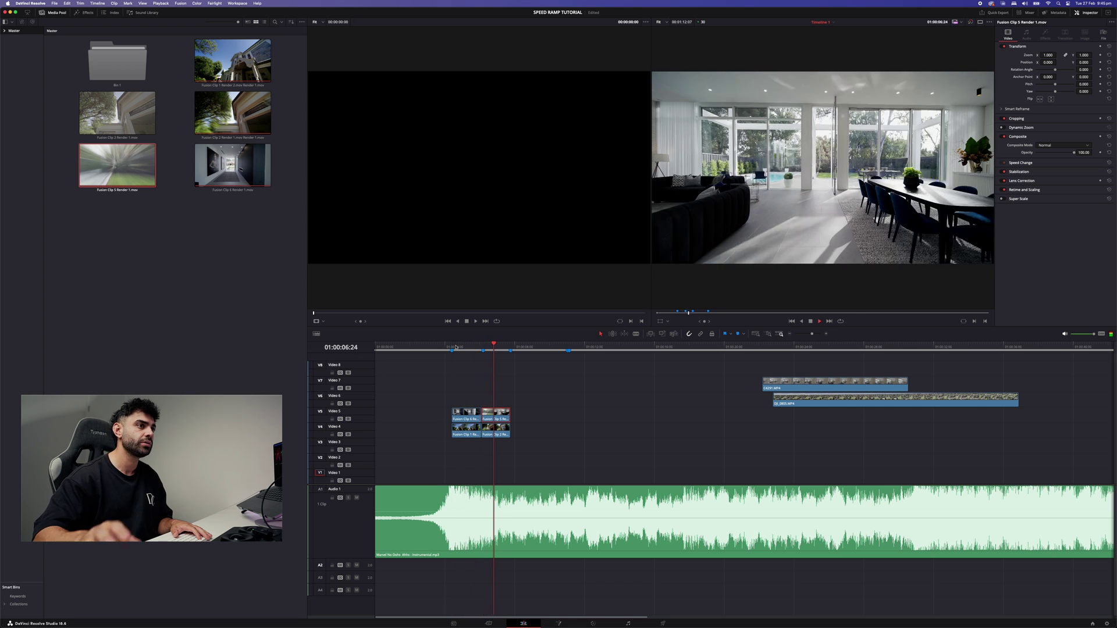
{"action": "left_click", "coordinate": [456, 348]}
{"action": "key", "text": "space"}
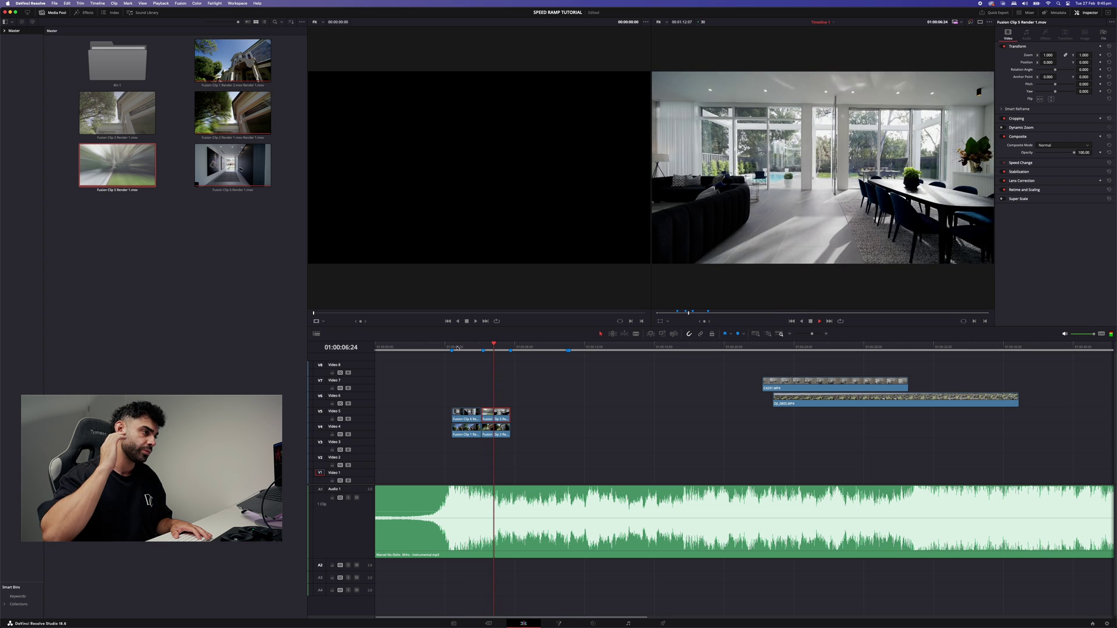
{"action": "key", "text": "space"}
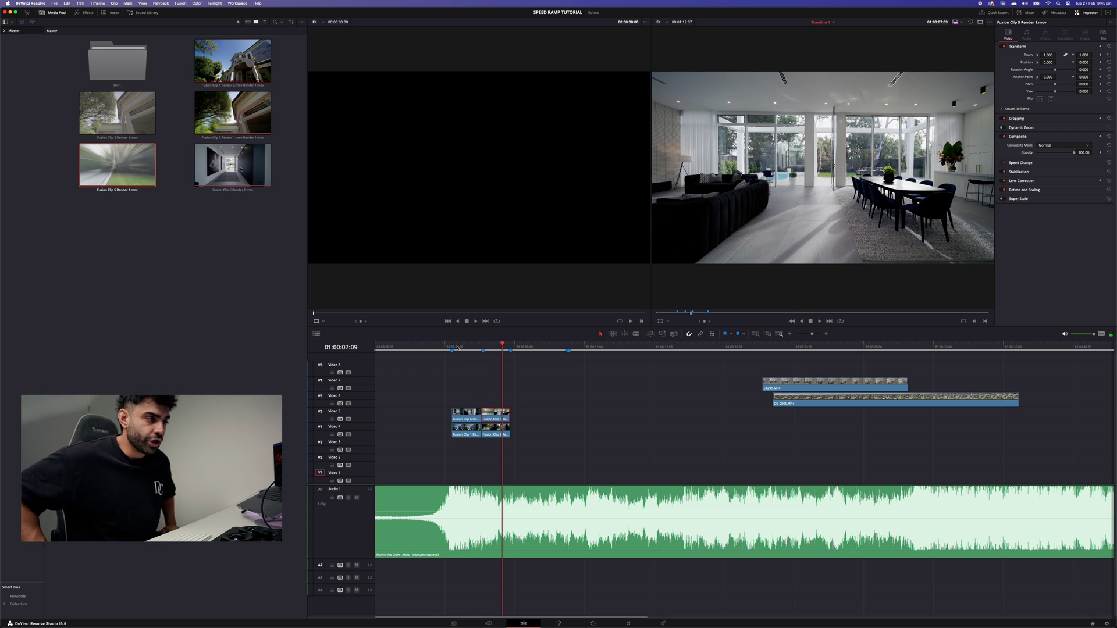
Disable Video 5 to preview the clips beneath, then re-enable Video 5.
{"action": "left_click", "coordinate": [348, 419]}
{"action": "key", "text": "Up"}
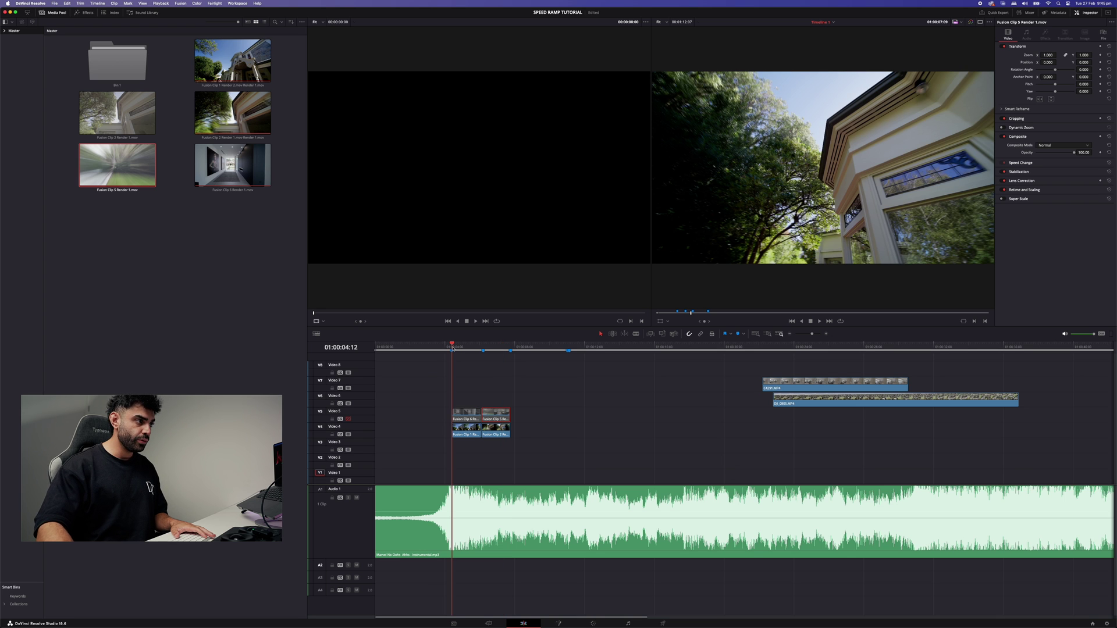
{"action": "key", "text": "space"}
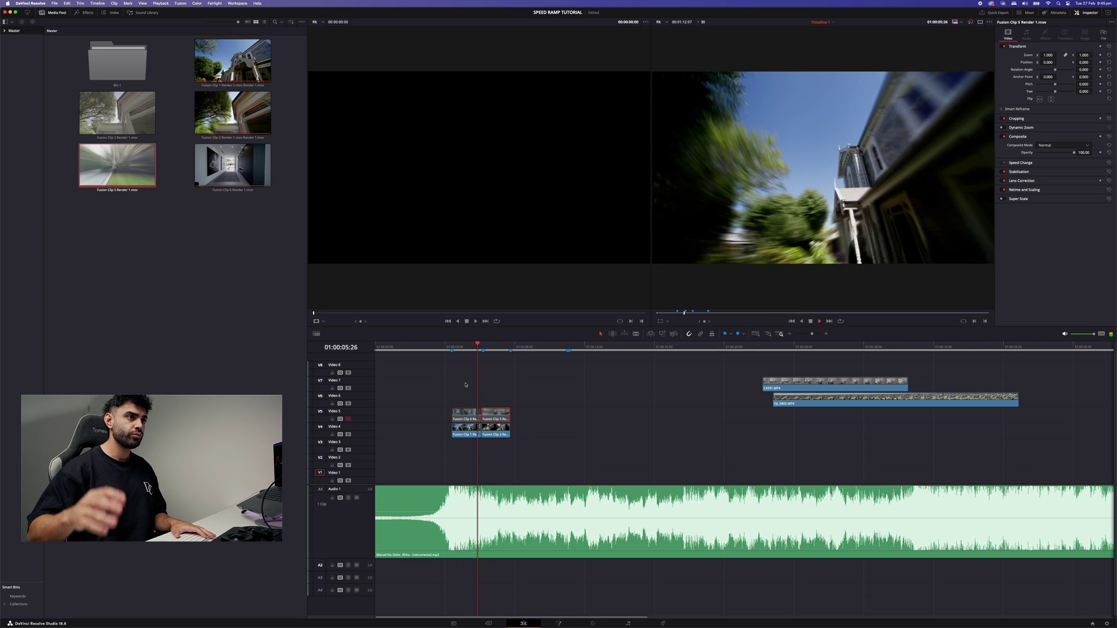
{"action": "key", "text": "space"}
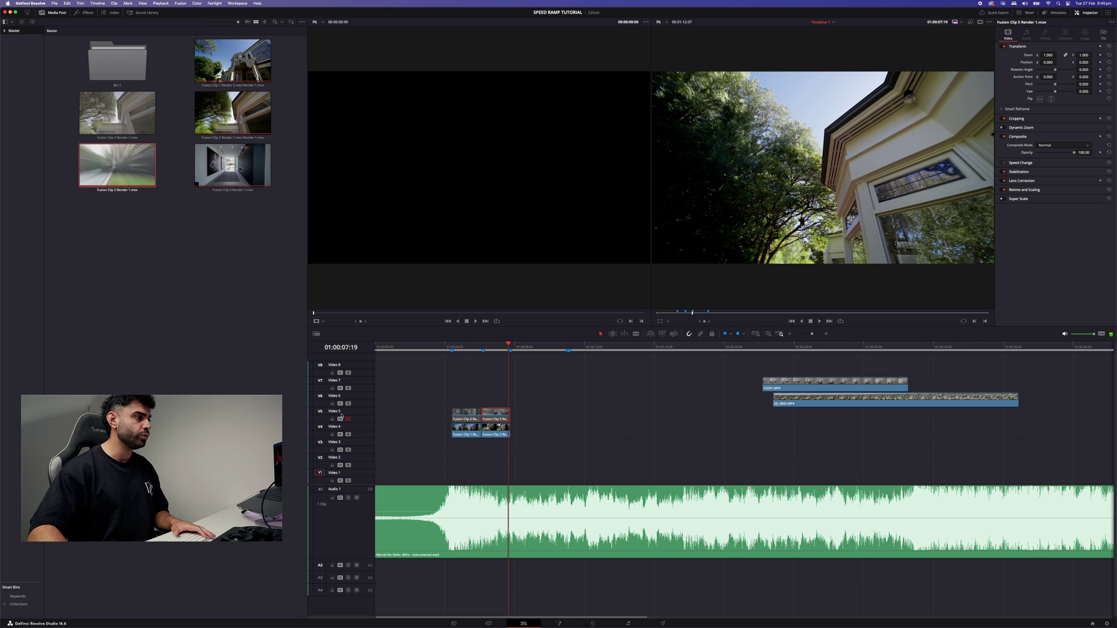
{"action": "left_click", "coordinate": [347, 419]}
{"action": "left_click", "coordinate": [463, 348]}
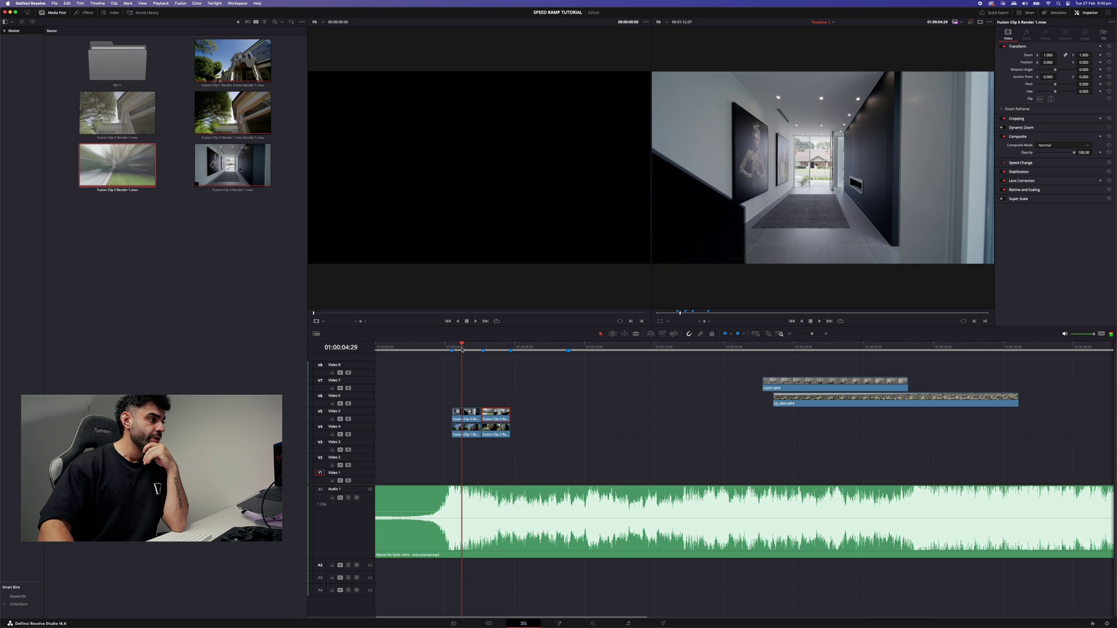
Drop C4291.MP4 onto Video 6, then play the music and park the playhead at 01:00:03:28.
{"action": "left_click_drag", "start_coordinate": [835, 381], "coordinate": [654, 397]}
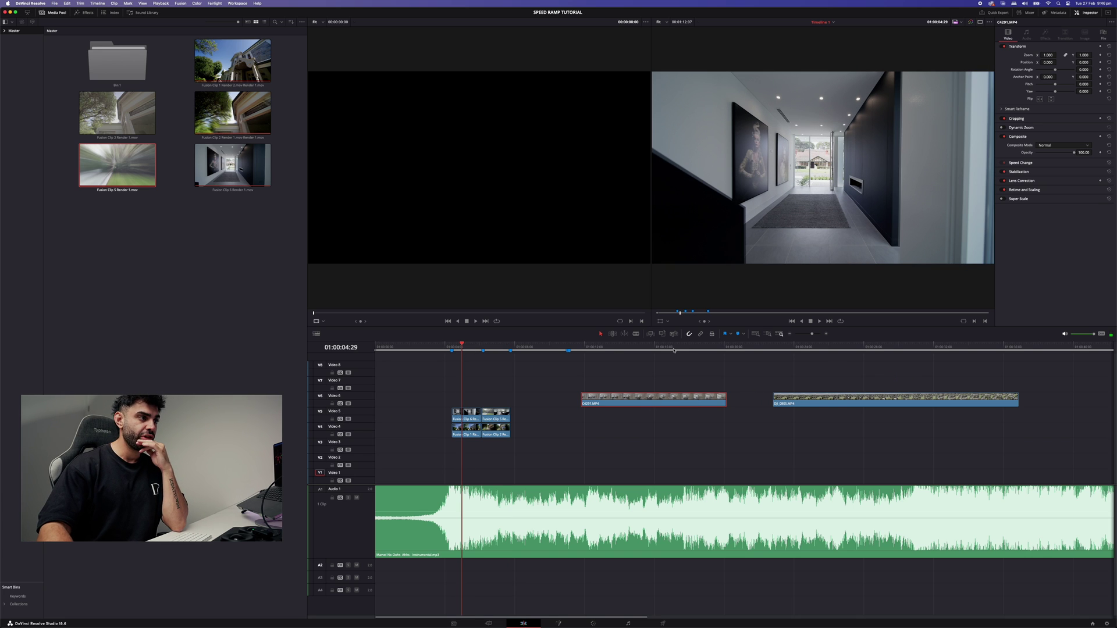
{"action": "mouse_move", "coordinate": [647, 348]}
{"action": "left_mouse_down"}
{"action": "mouse_move", "coordinate": [701, 350]}
{"action": "mouse_move", "coordinate": [658, 351]}
{"action": "left_mouse_up"}
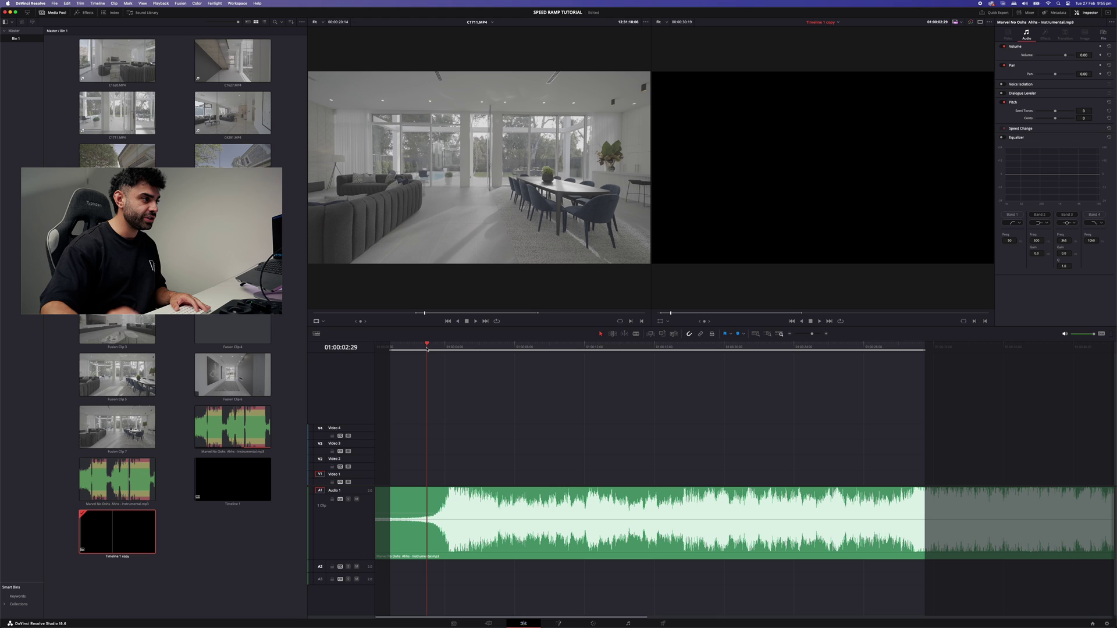
{"action": "key", "text": "space"}
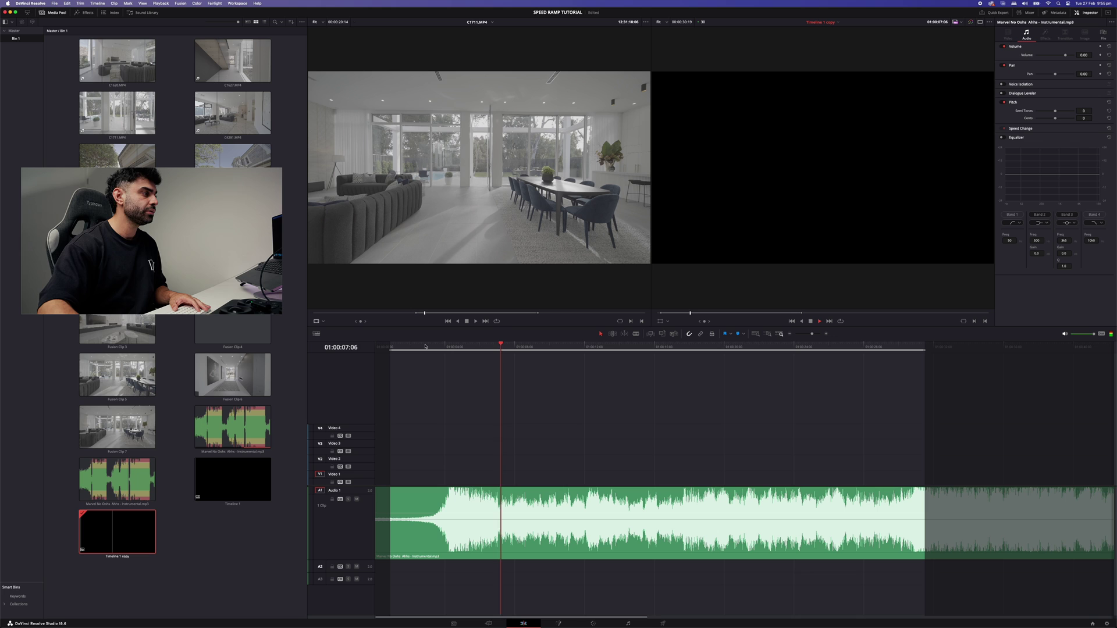
{"action": "left_click", "coordinate": [457, 349]}
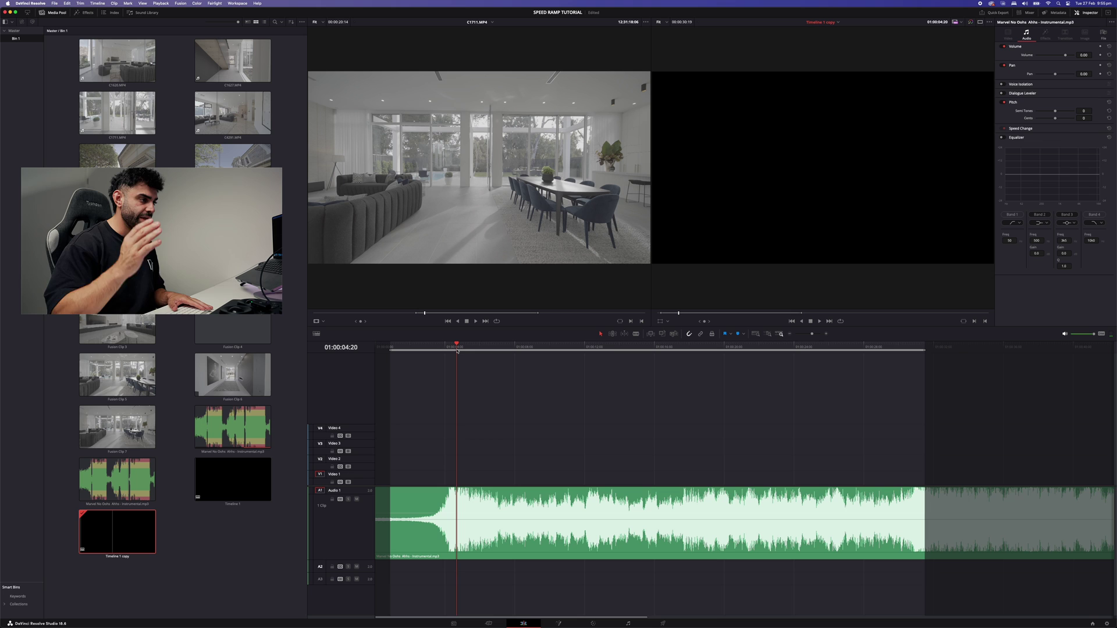
{"action": "left_click", "coordinate": [444, 347]}
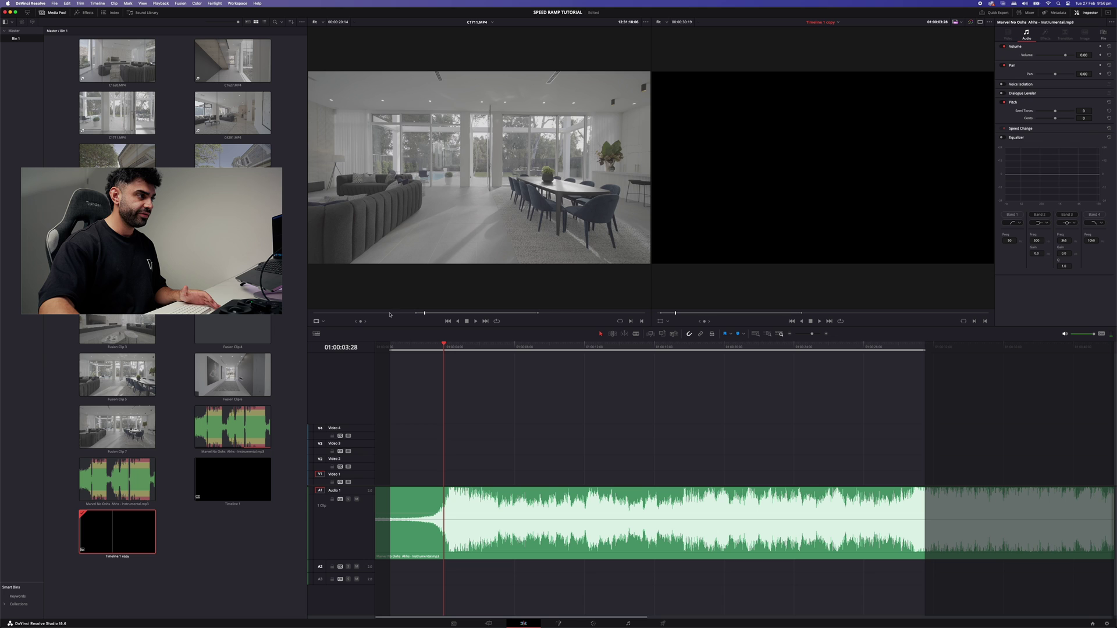
Place the dining-room clip C1711 on the timeline and delete its camera audio on A3.
{"action": "left_click", "coordinate": [416, 314]}
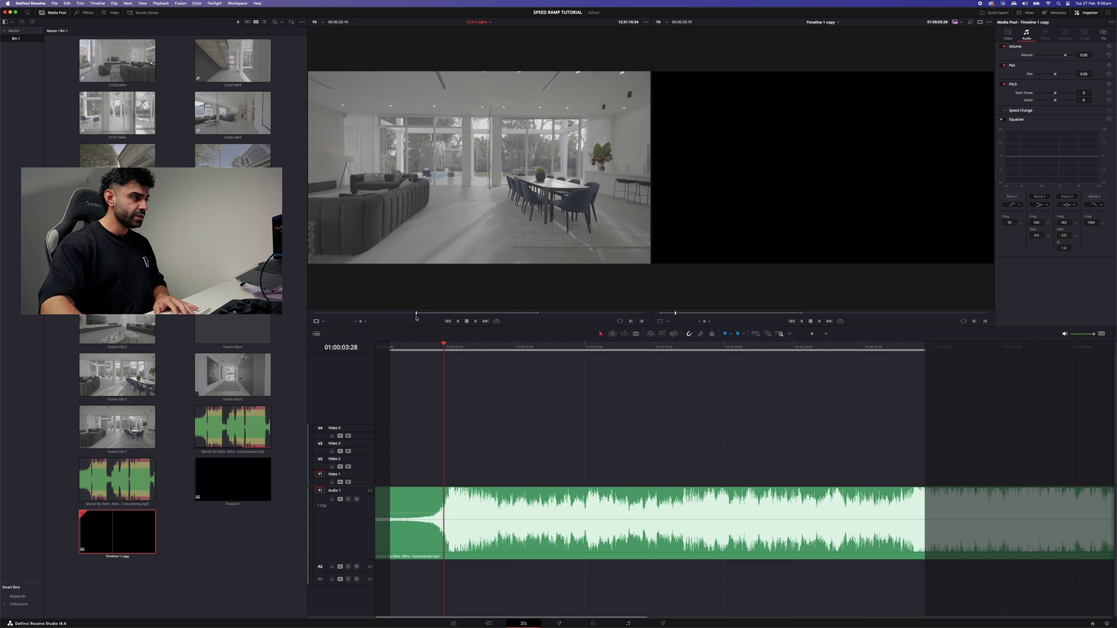
{"action": "mouse_move", "coordinate": [416, 318]}
{"action": "left_mouse_down"}
{"action": "mouse_move", "coordinate": [513, 329]}
{"action": "mouse_move", "coordinate": [414, 335]}
{"action": "left_mouse_up"}
{"action": "left_click_drag", "start_coordinate": [477, 169], "coordinate": [501, 464]}
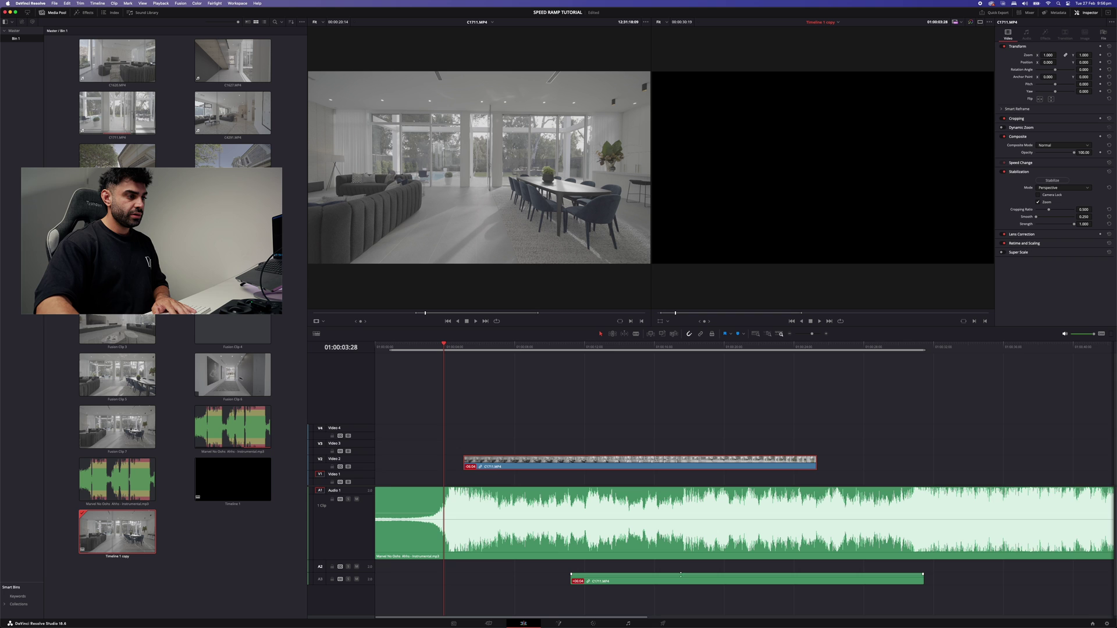
{"action": "left_click", "coordinate": [673, 582]}
{"action": "key", "text": "Delete"}
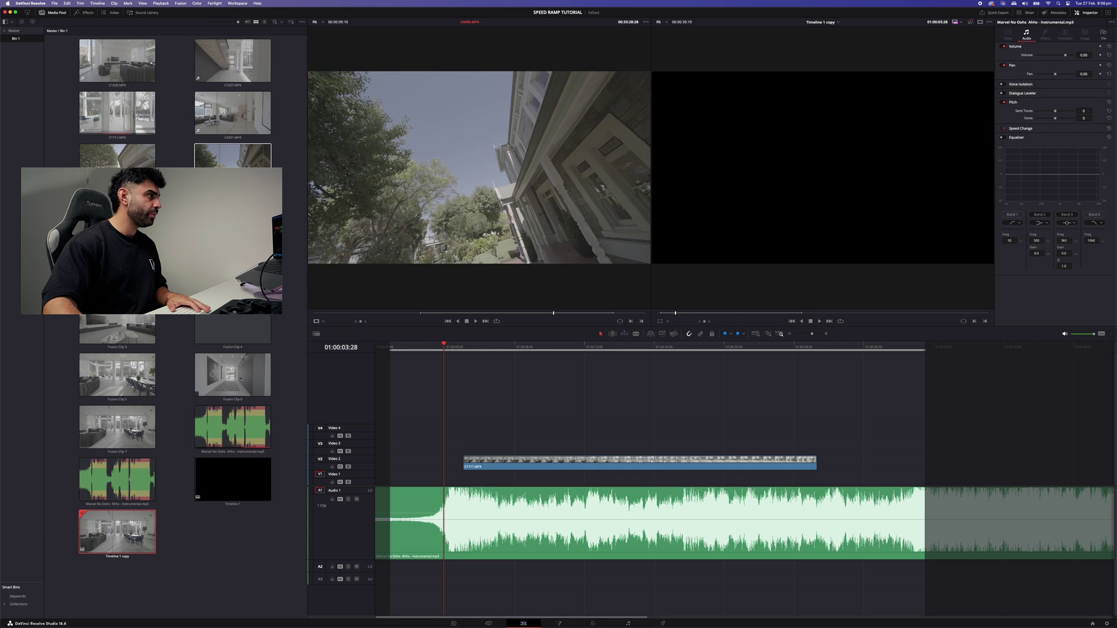
Add clip C1627 right after C1711 and delete its camera audio.
{"action": "left_click", "coordinate": [208, 54]}
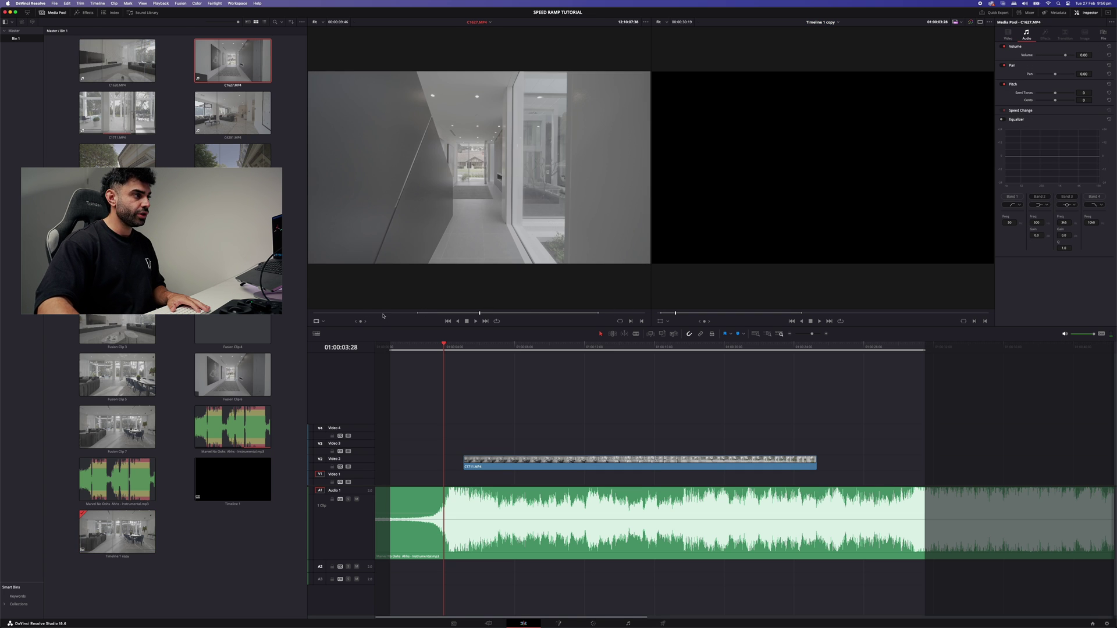
{"action": "left_click_drag", "start_coordinate": [387, 314], "coordinate": [594, 315]}
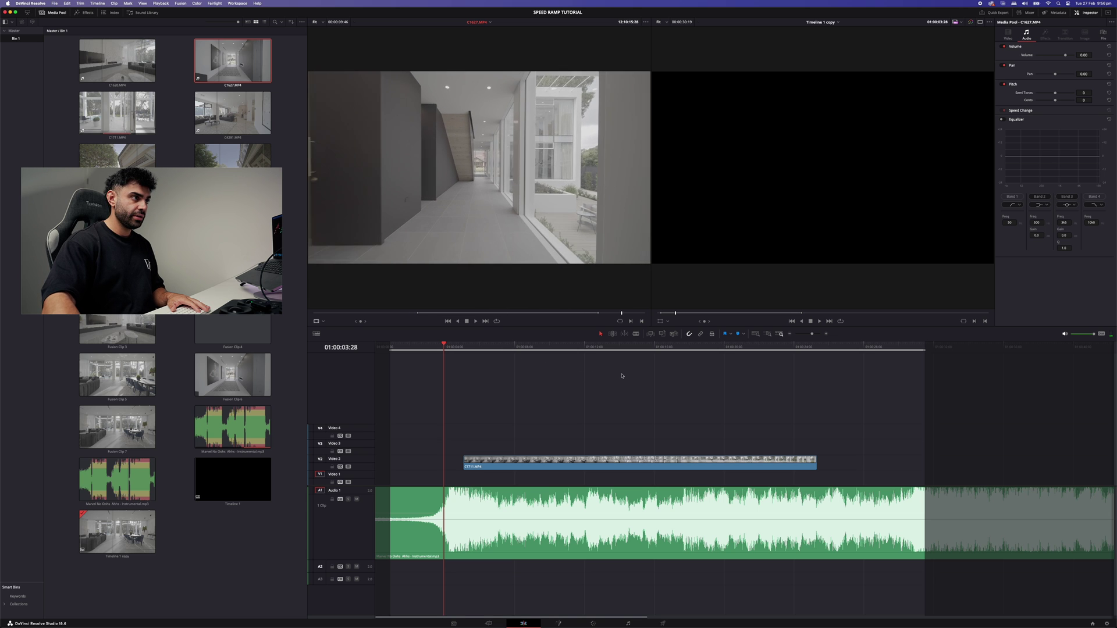
{"action": "key", "text": "j"}
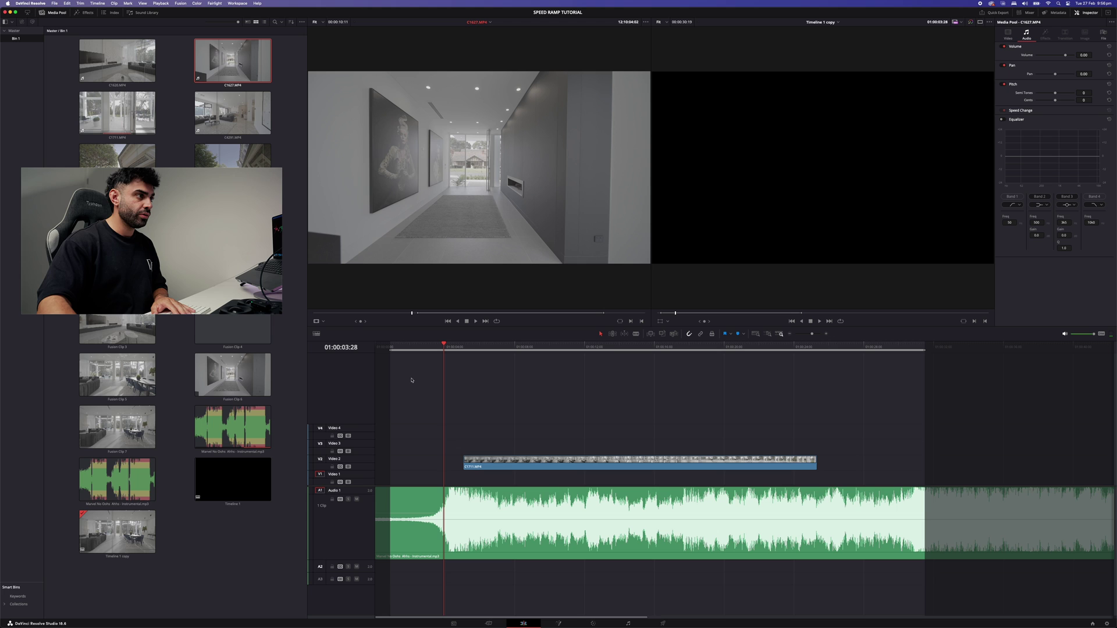
{"action": "left_click_drag", "start_coordinate": [476, 201], "coordinate": [838, 476]}
{"action": "key", "text": "Delete"}
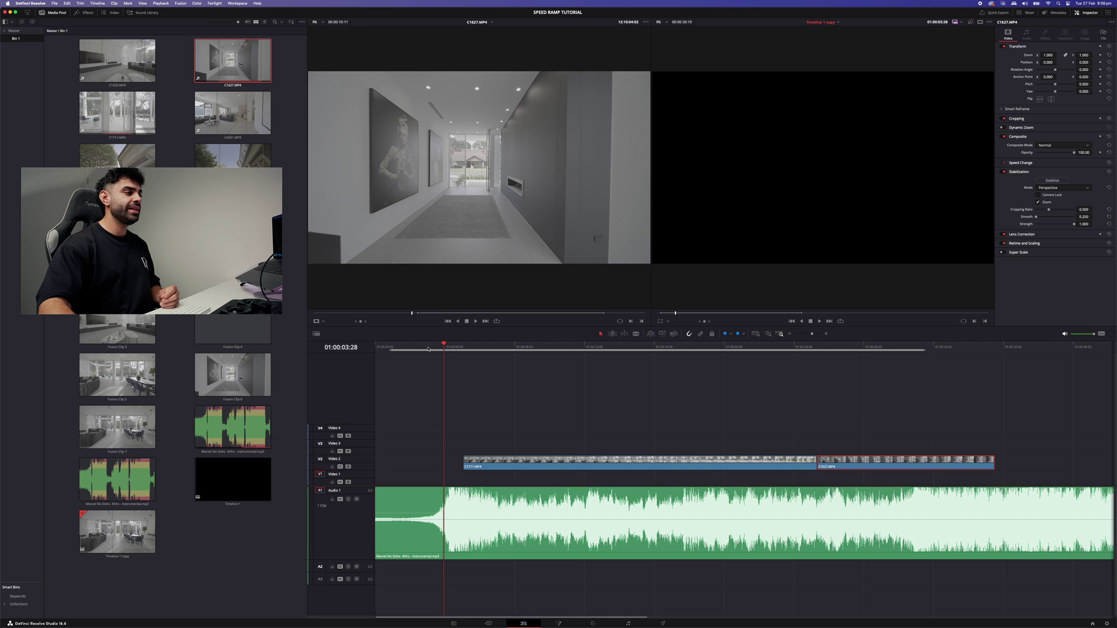
Add Marker 1 at 01:00:04:05 on the beat and play from it.
{"action": "left_click_drag", "start_coordinate": [442, 346], "coordinate": [446, 346]}
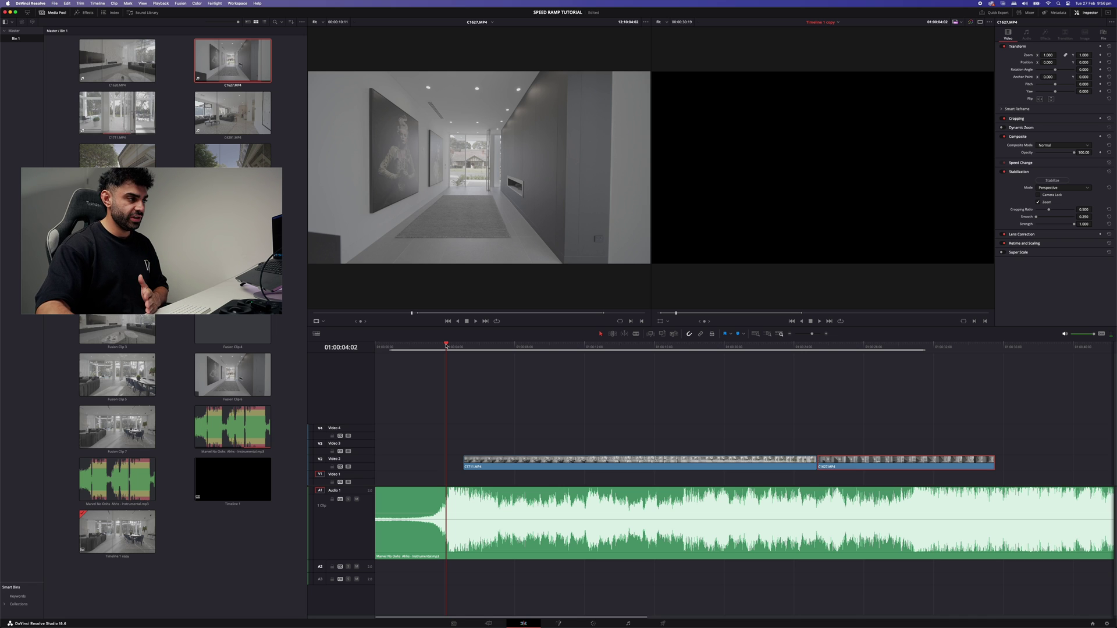
{"action": "left_click_drag", "start_coordinate": [446, 347], "coordinate": [423, 347]}
{"action": "key", "text": "space"}
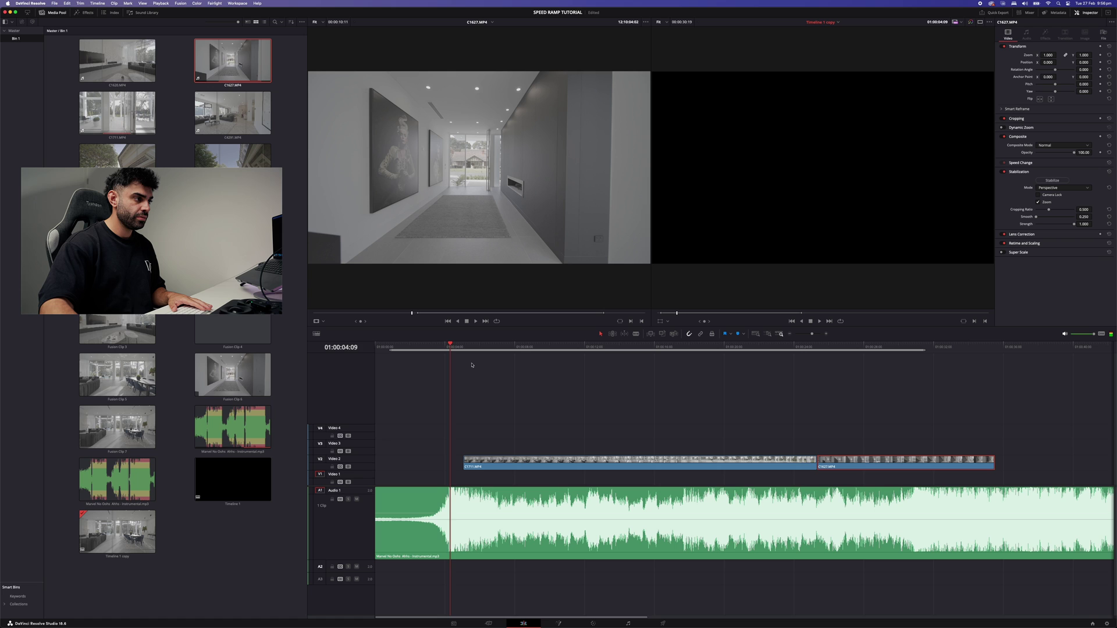
{"action": "left_click", "coordinate": [448, 346]}
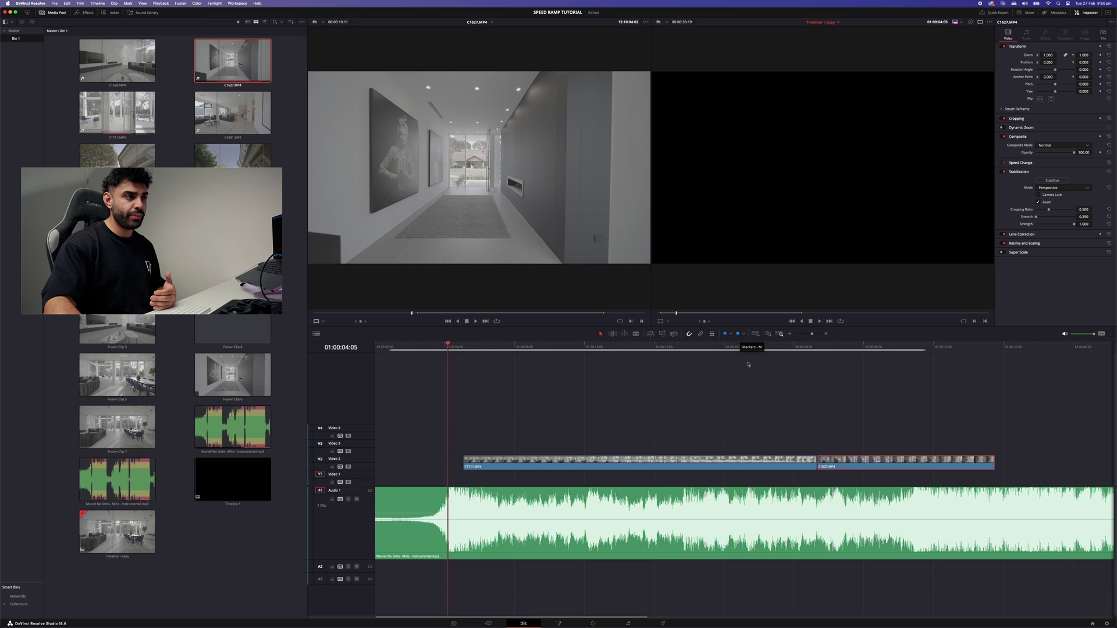
{"action": "left_click", "coordinate": [746, 386]}
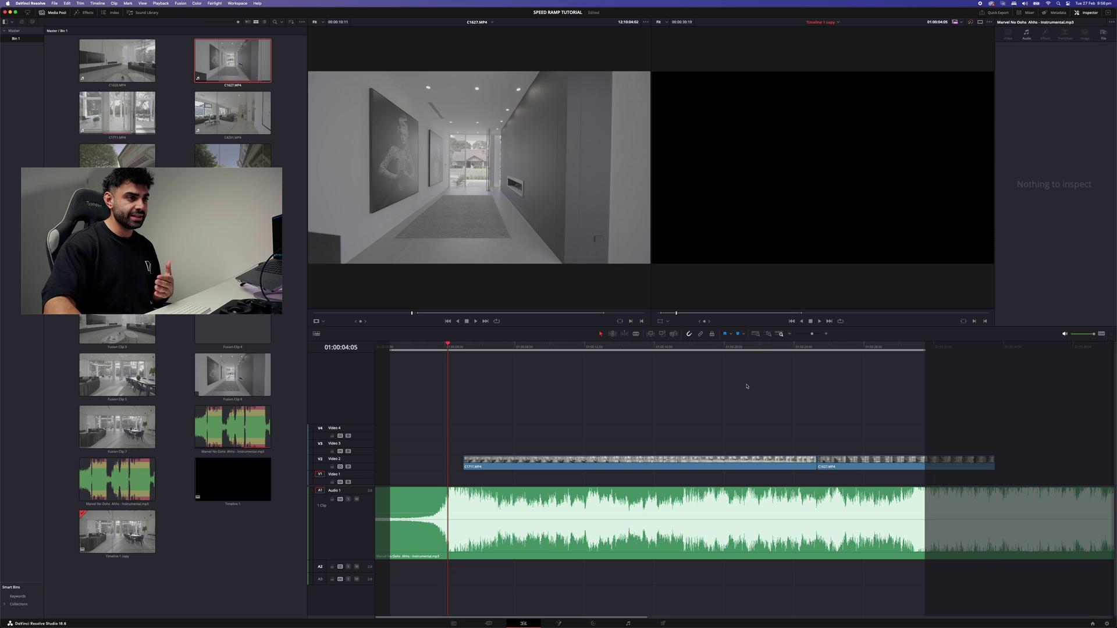
{"action": "left_click", "coordinate": [738, 334]}
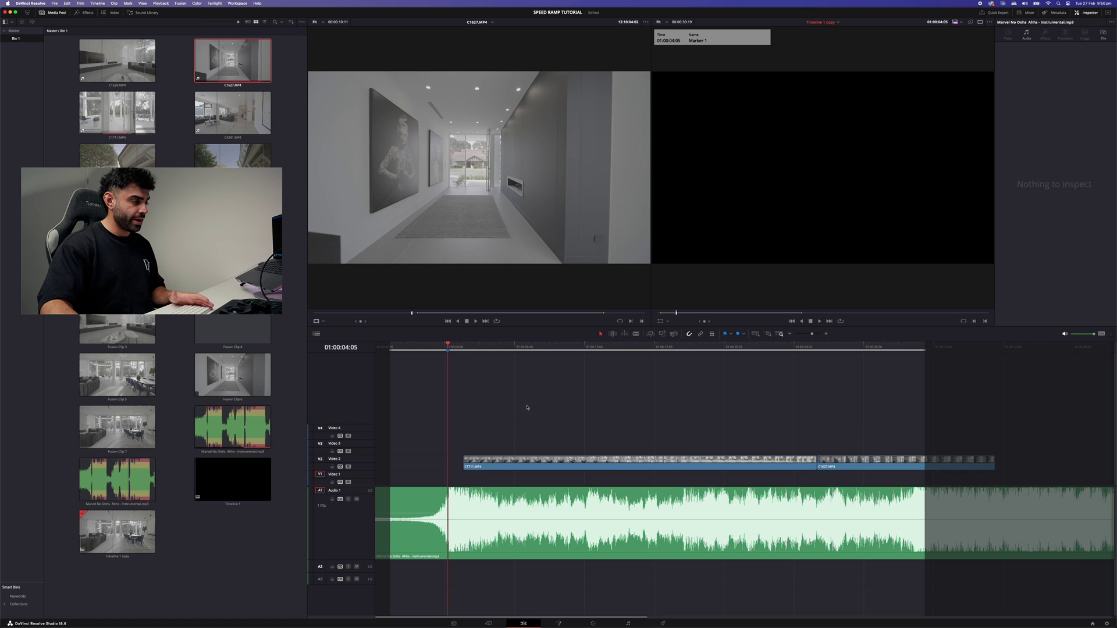
{"action": "key", "text": "space"}
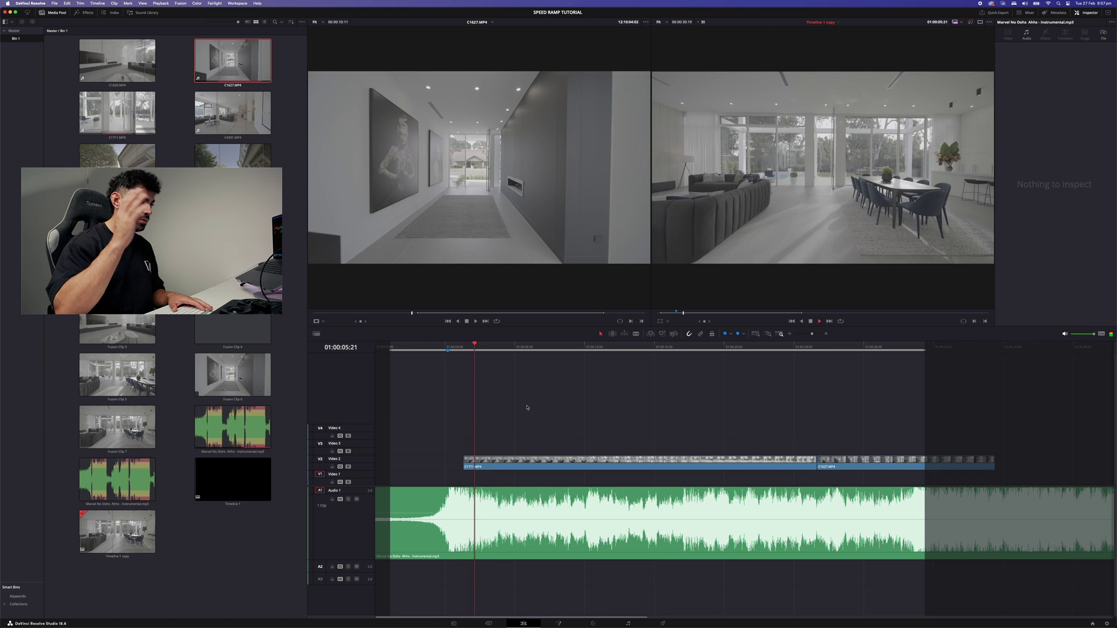
{"action": "key", "text": "space"}
Add Marker 2 around 01:00:06:02 and play the edit leading into it.
{"action": "left_click", "coordinate": [481, 350]}
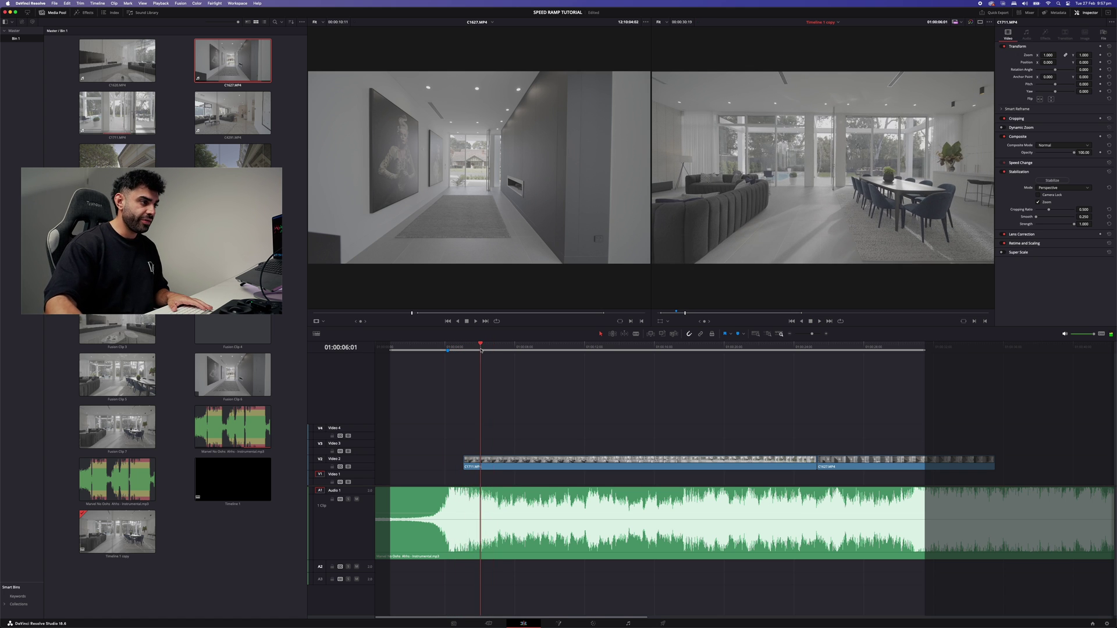
{"action": "left_click_drag", "start_coordinate": [480, 351], "coordinate": [481, 351]}
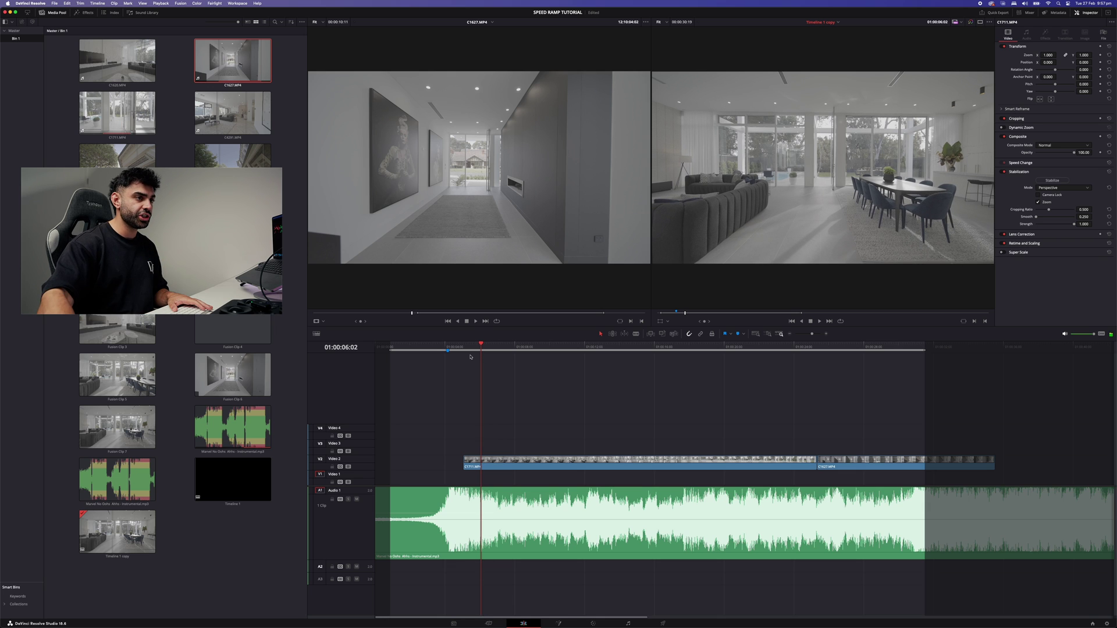
{"action": "left_click", "coordinate": [738, 336]}
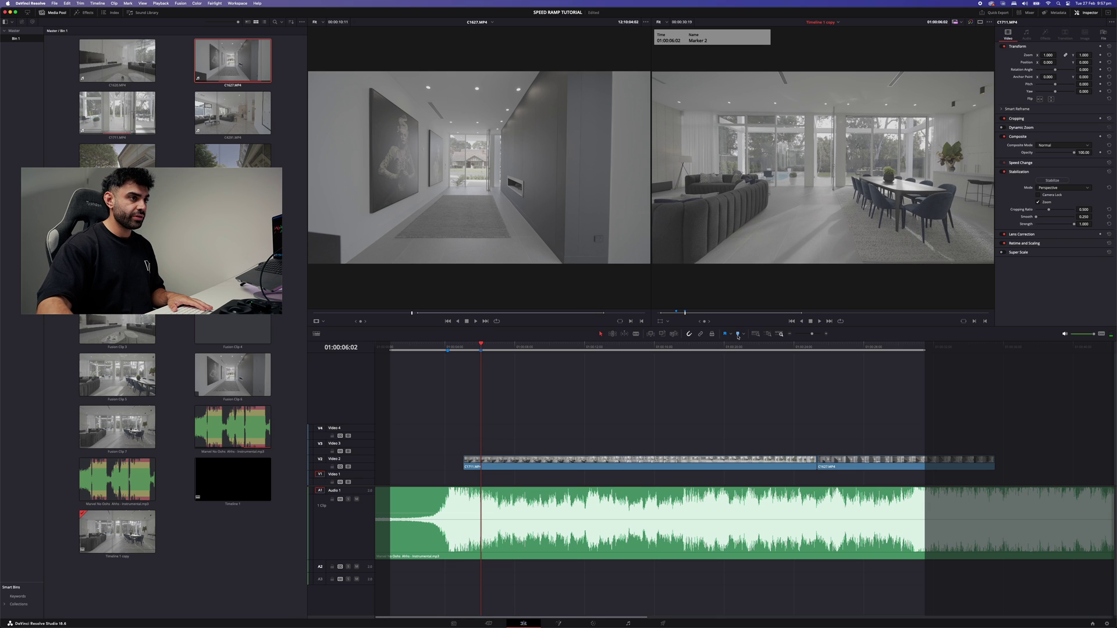
{"action": "left_click", "coordinate": [442, 347]}
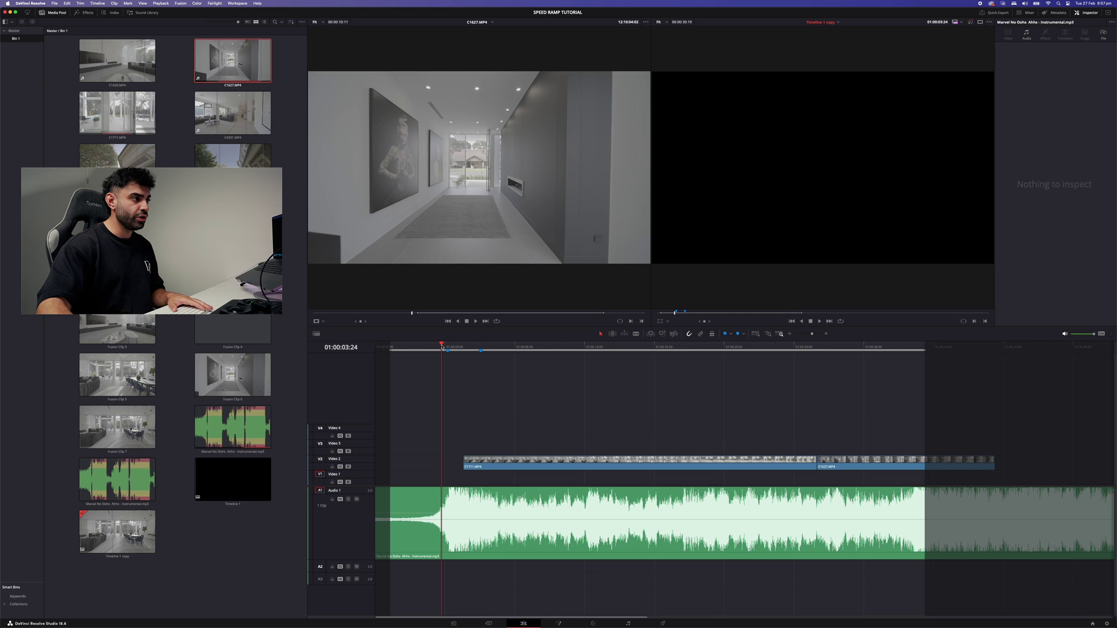
{"action": "key", "text": "space"}
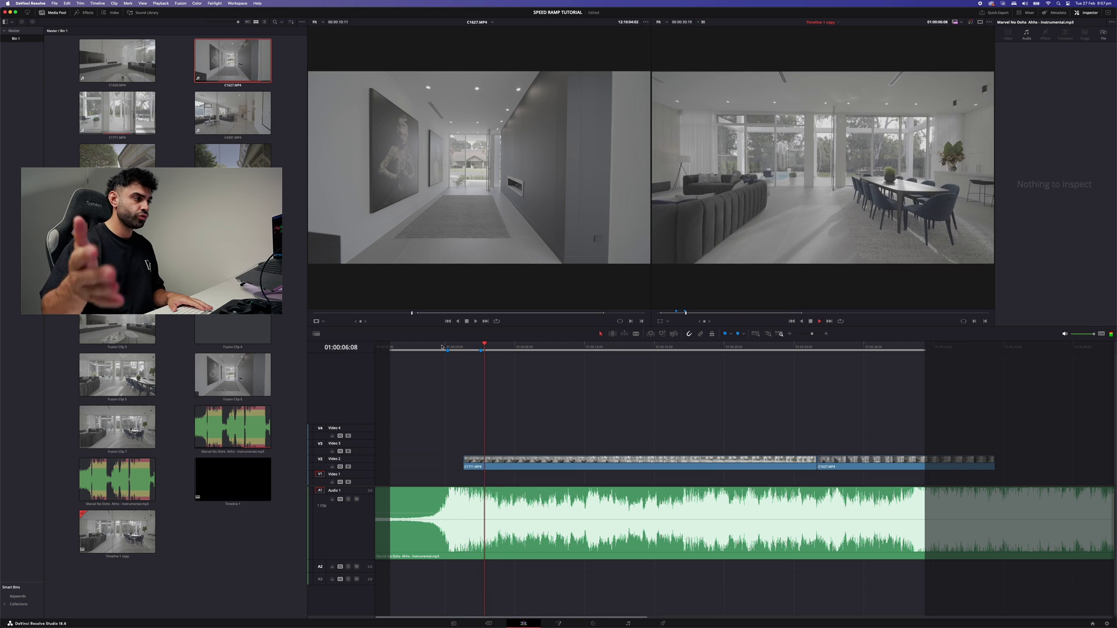
Shift C1711.MP4 earlier on the track and stabilize it.
{"action": "left_click", "coordinate": [575, 461]}
{"action": "mouse_move", "coordinate": [578, 467]}
{"action": "left_mouse_down"}
{"action": "mouse_move", "coordinate": [550, 467]}
{"action": "mouse_move", "coordinate": [559, 467]}
{"action": "left_mouse_up"}
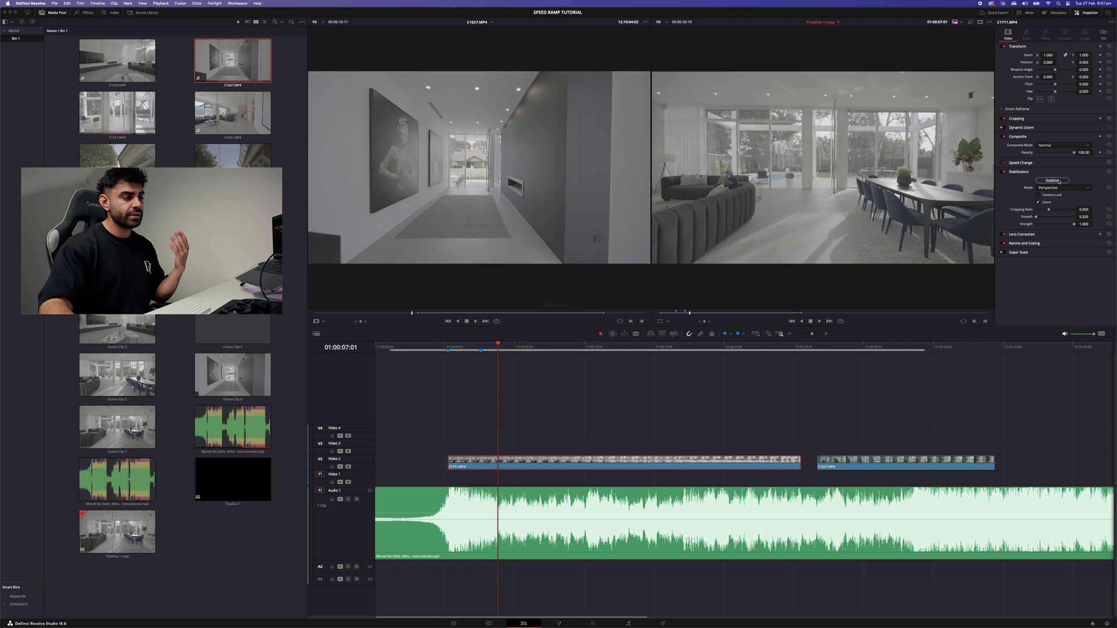
{"action": "left_click", "coordinate": [1058, 181]}
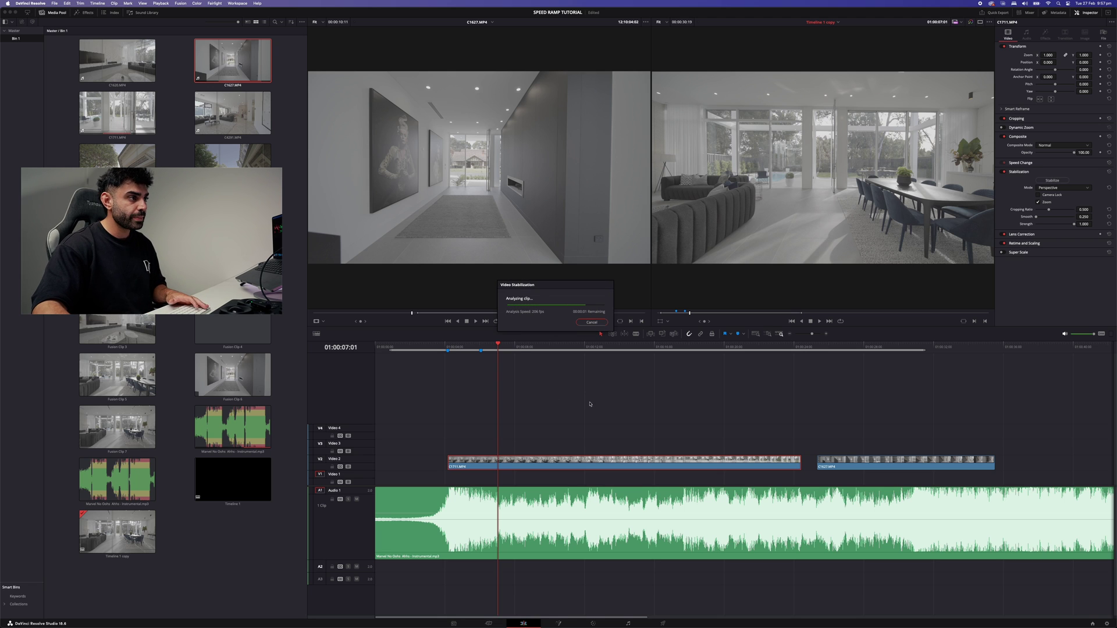
Convert the C1711.MP4 clip into a new Fusion clip.
{"action": "left_click", "coordinate": [461, 349]}
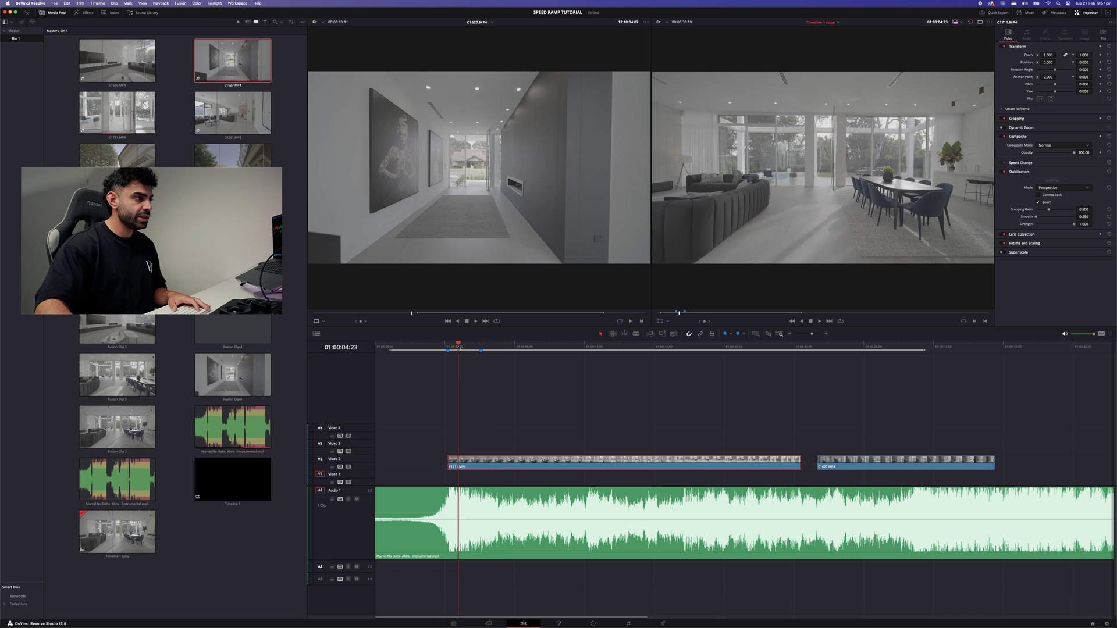
{"action": "right_click", "coordinate": [512, 468]}
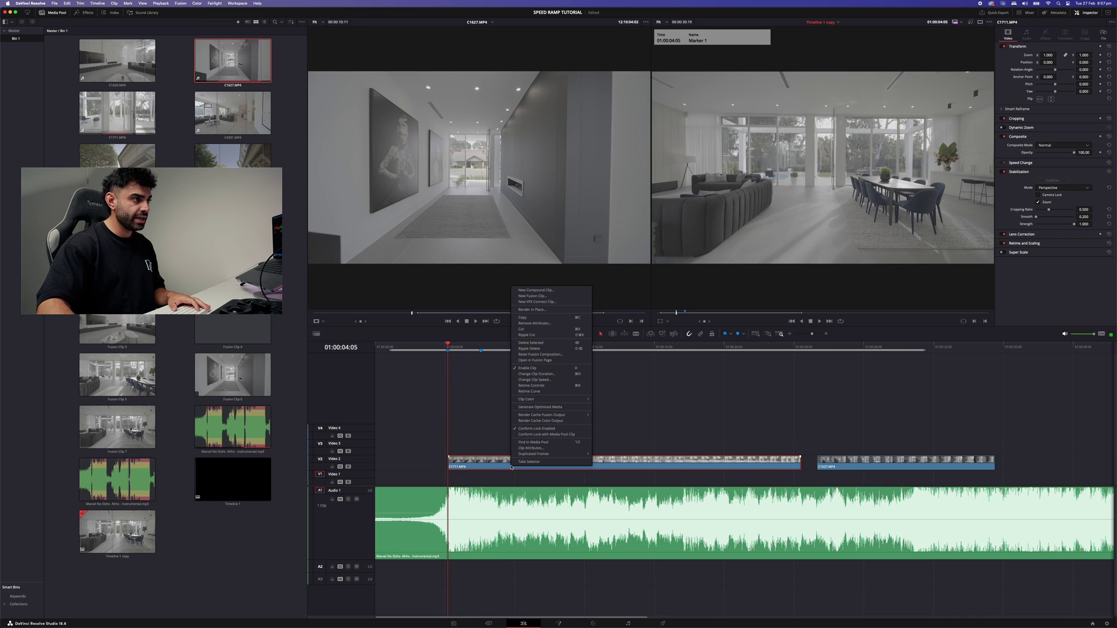
{"action": "left_click", "coordinate": [549, 297]}
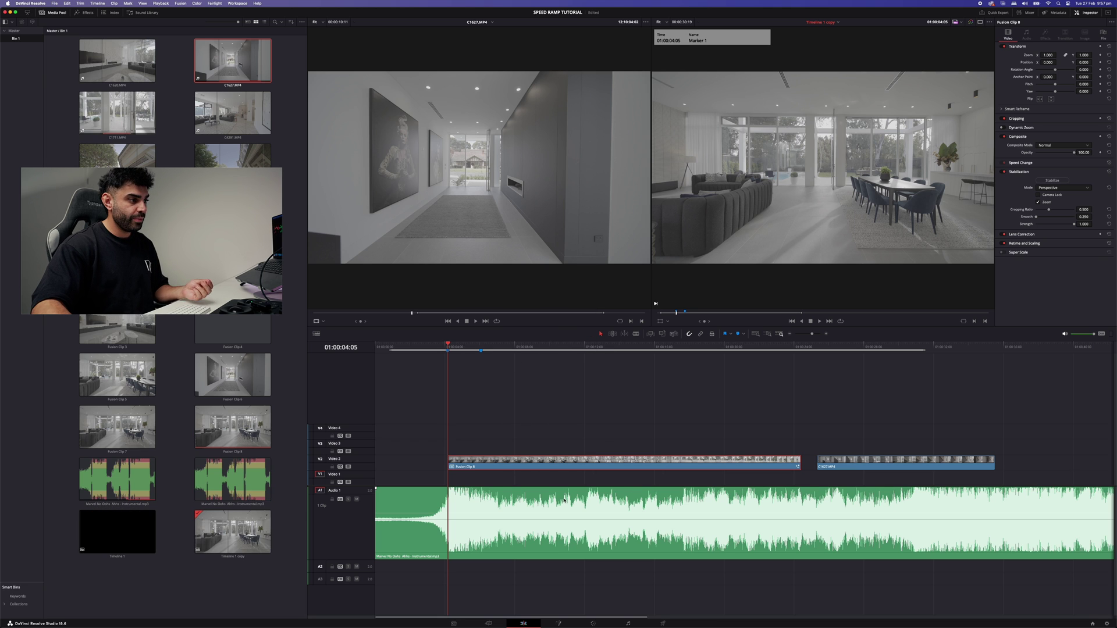
Open Fusion Clip 8 on the Fusion page, deselect MediaIn1, and search tools for 'stretcher'.
{"action": "left_click", "coordinate": [558, 623]}
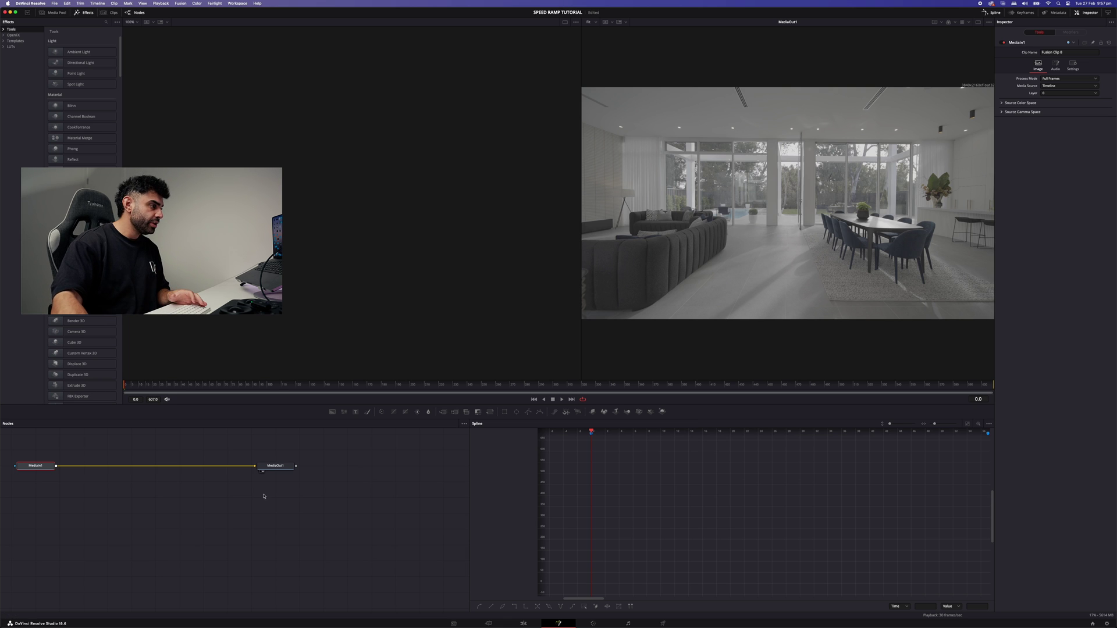
{"action": "left_click", "coordinate": [292, 522]}
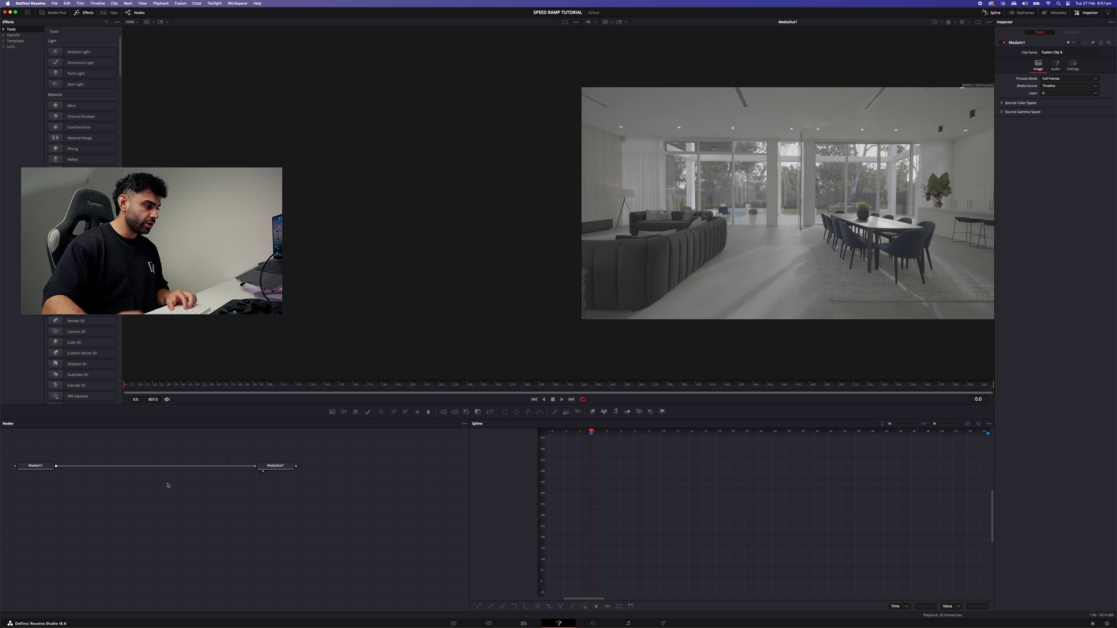
{"action": "key", "text": "shift+space"}
{"action": "type", "text": "stretcher"}
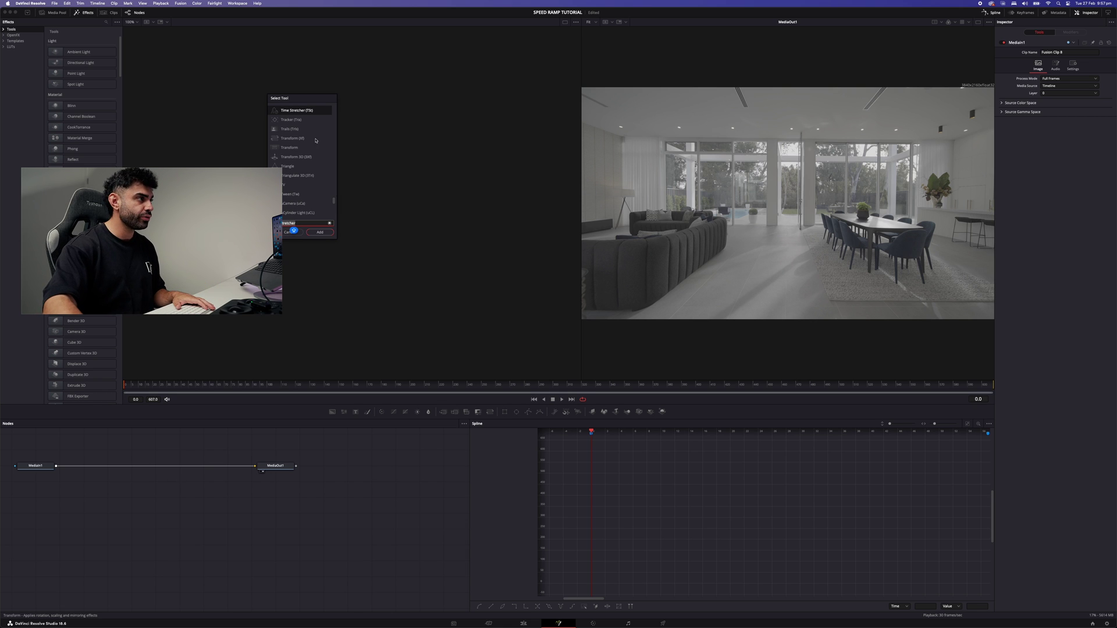
Add a Time Stretcher, delete the extra TimeStretcher2, and wire TimeStretcher1 between MediaIn1 and MediaOut1.
{"action": "key", "text": "Return"}
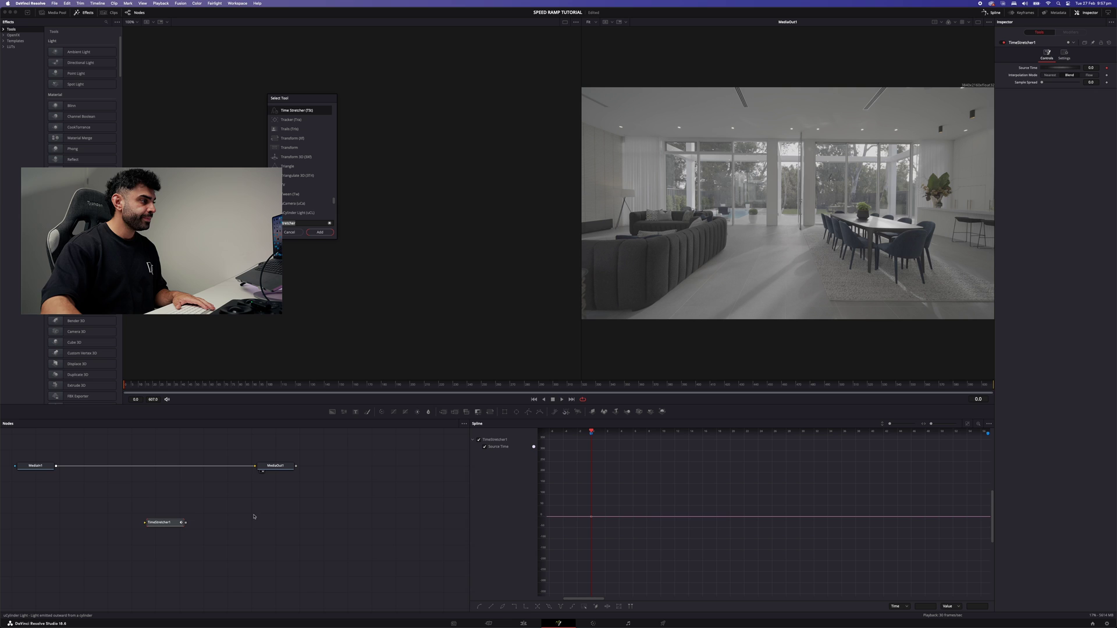
{"action": "left_click", "coordinate": [320, 233]}
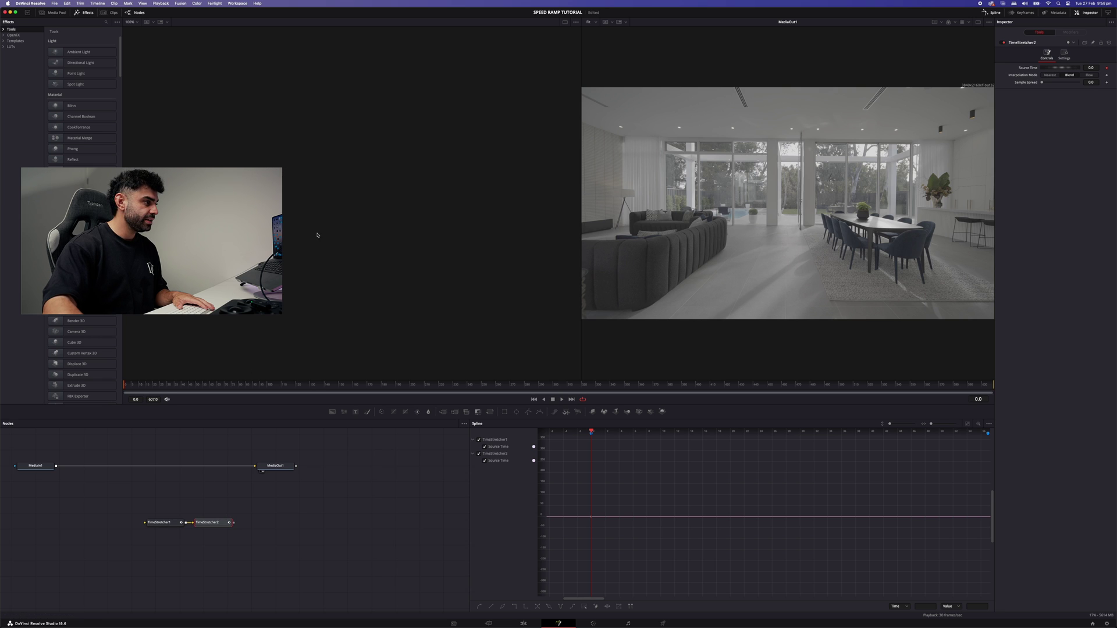
{"action": "key", "text": "Delete"}
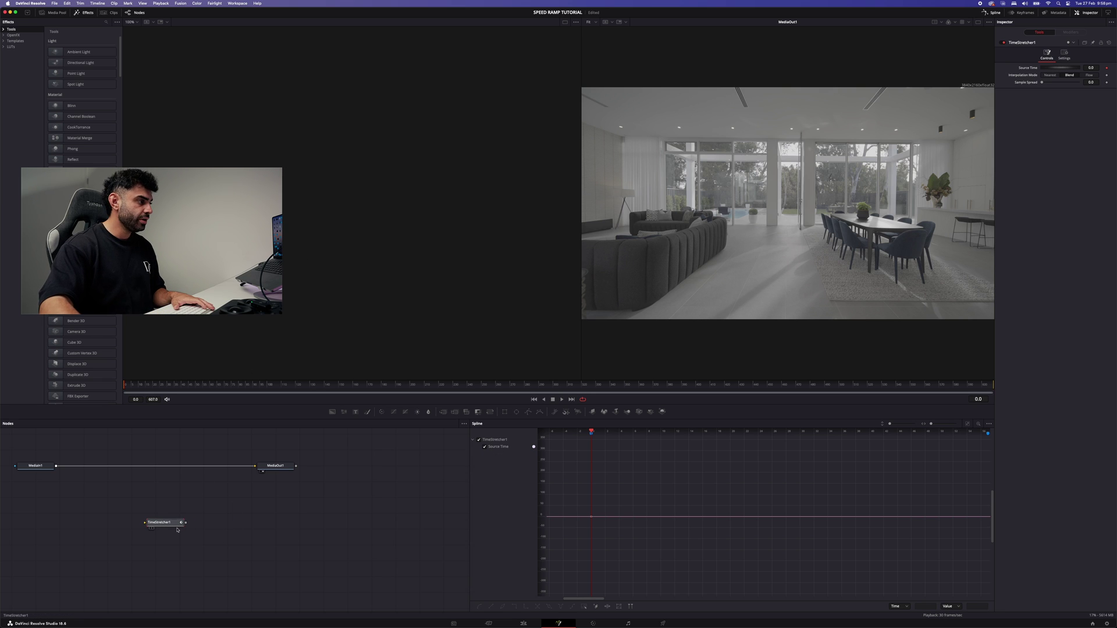
{"action": "left_click_drag", "start_coordinate": [163, 523], "coordinate": [159, 489]}
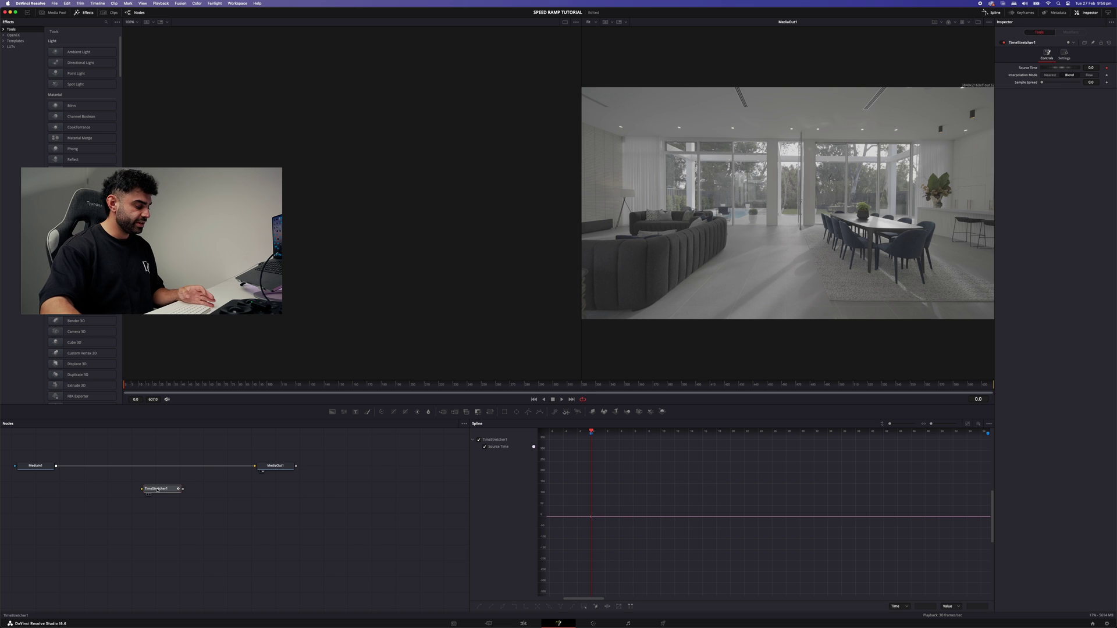
{"action": "left_click_drag", "start_coordinate": [158, 491], "coordinate": [166, 469]}
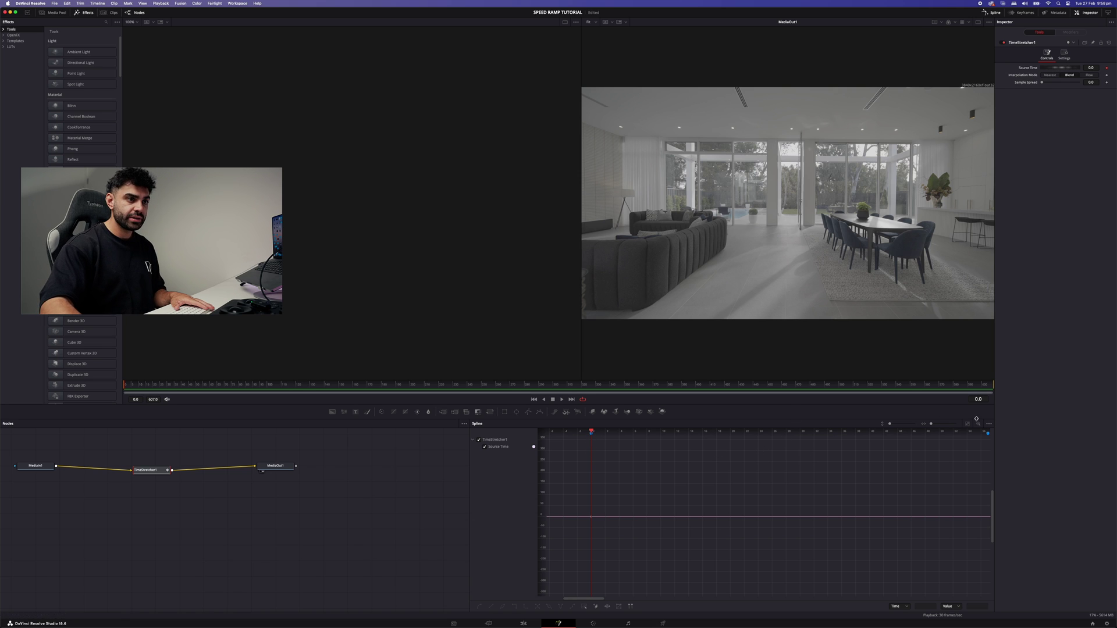
Focus TimeStretcher1's Source Time value and move the current time to frame 57.
{"action": "scroll", "coordinate": [989, 441], "scroll_direction": "right", "scroll_amount": 2}
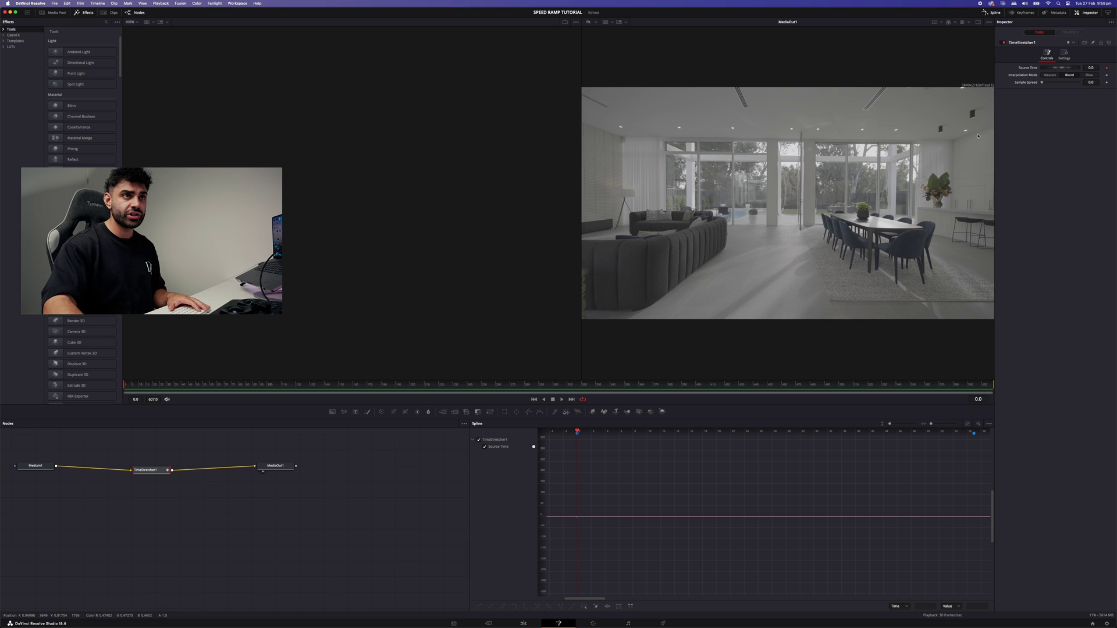
{"action": "left_click", "coordinate": [1091, 67]}
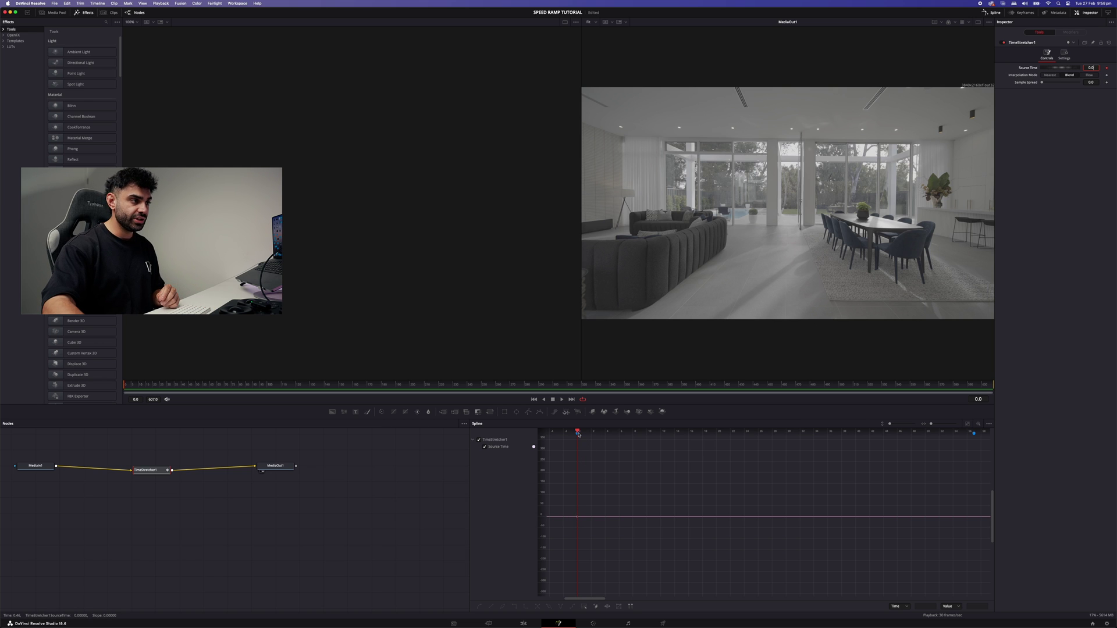
{"action": "left_click_drag", "start_coordinate": [578, 432], "coordinate": [709, 436]}
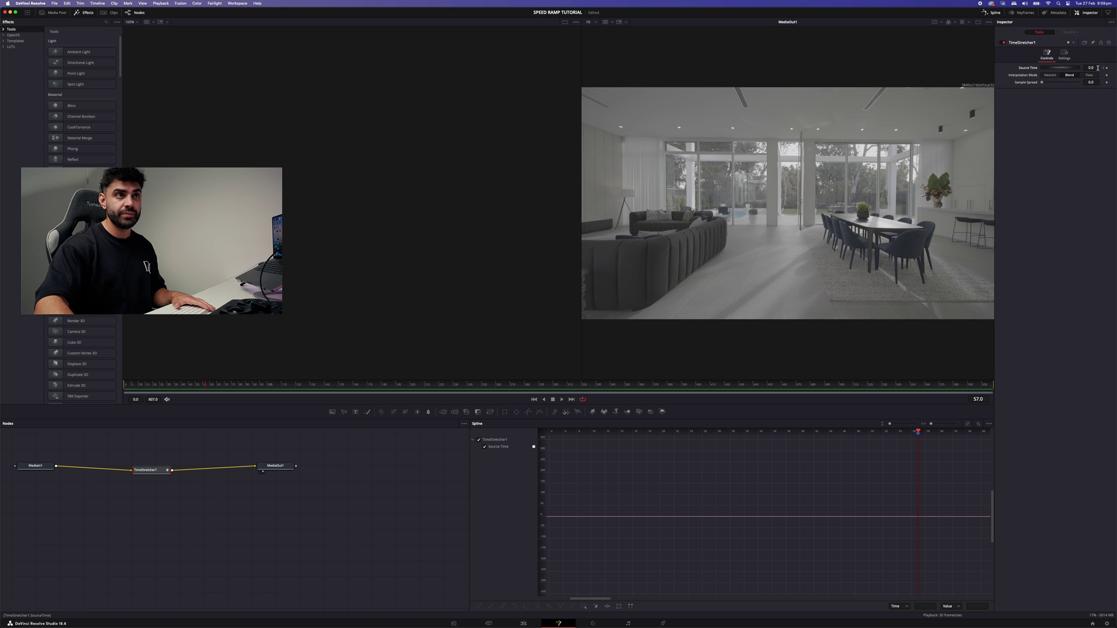
Keyframe Source Time at 607 on frame 57, fit the spline curve, and return to the Edit page.
{"action": "left_click", "coordinate": [1092, 68]}
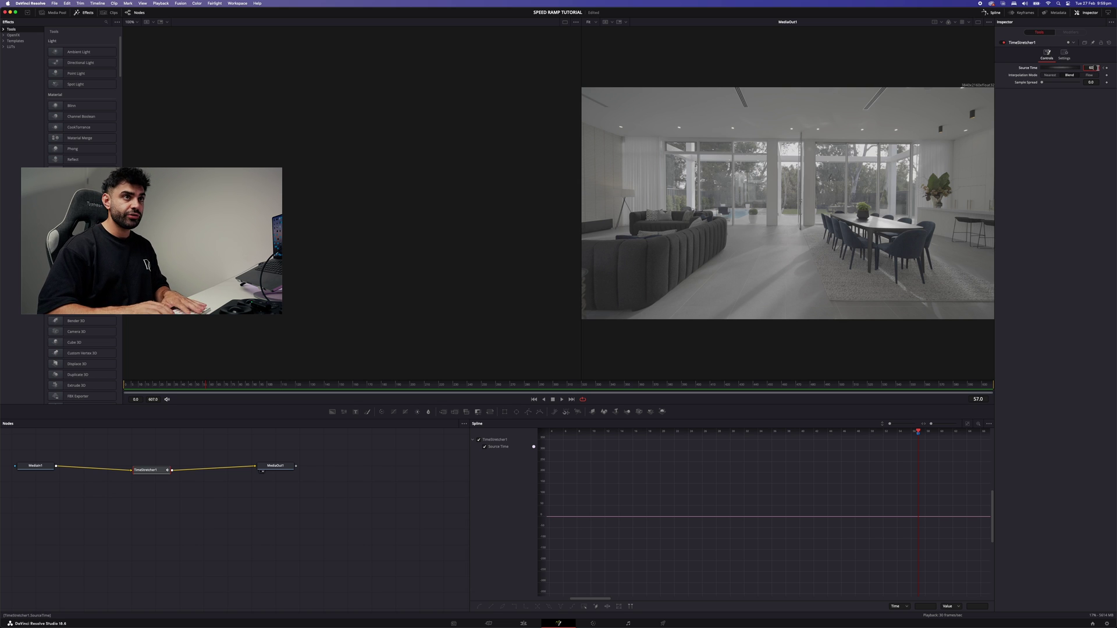
{"action": "key", "text": "Tab"}
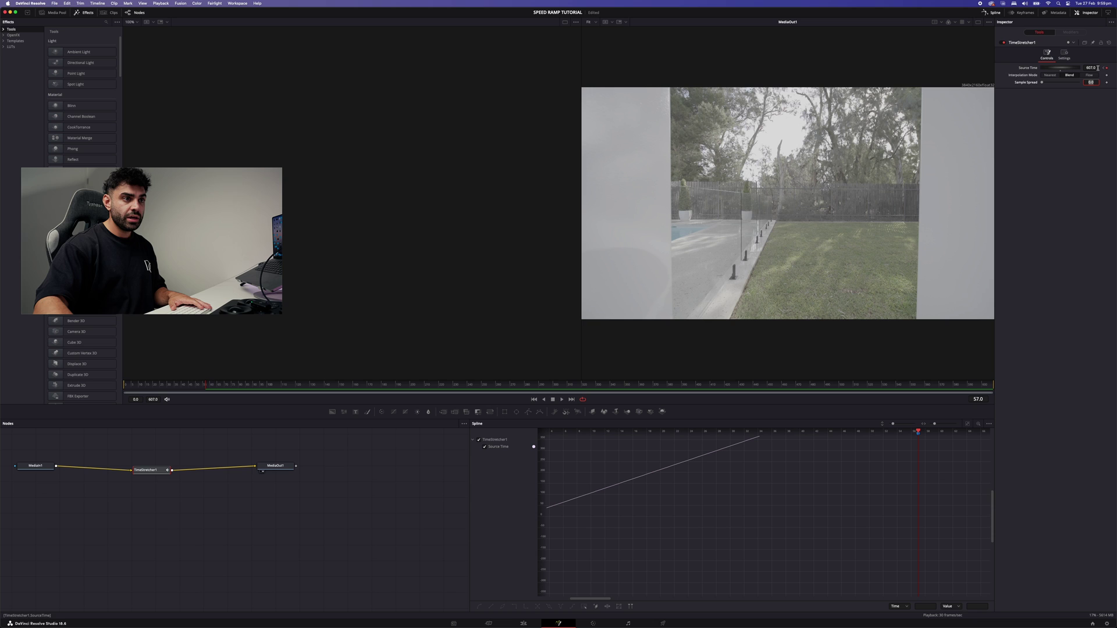
{"action": "left_click", "coordinate": [968, 424]}
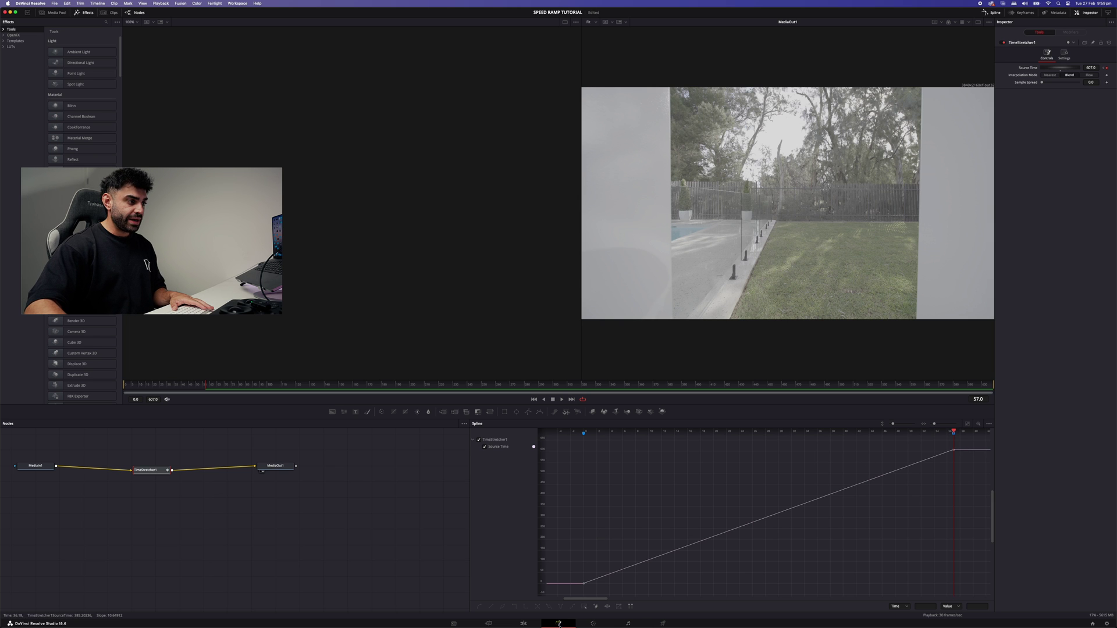
{"action": "left_click", "coordinate": [536, 621]}
Play back the sped-up Fusion Clip 8 on the timeline, then reopen it in Fusion.
{"action": "left_click", "coordinate": [453, 345]}
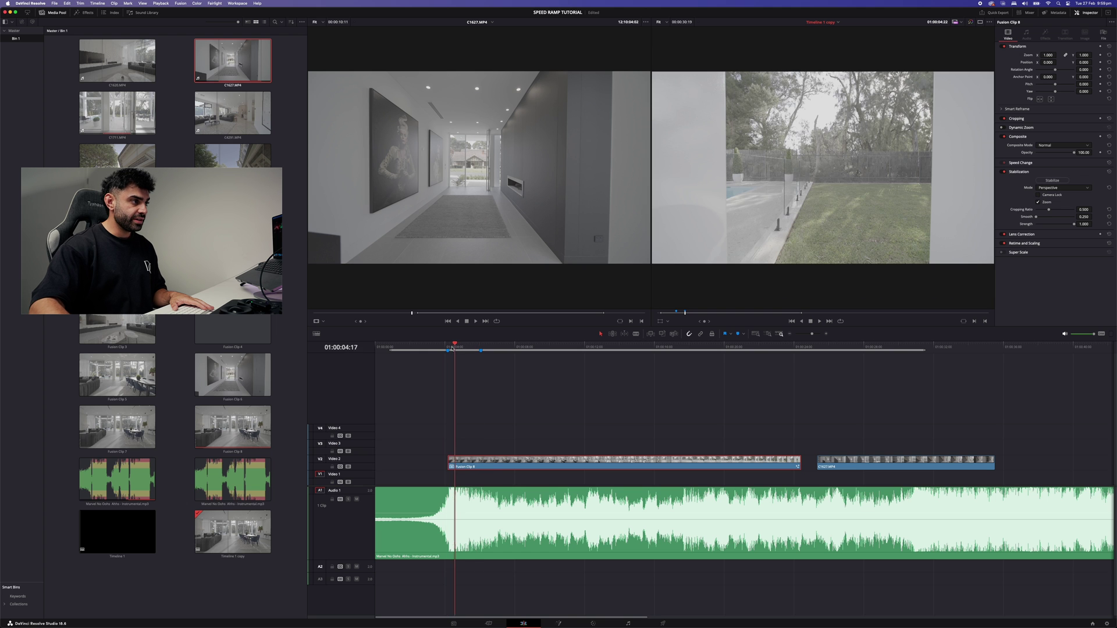
{"action": "key", "text": "space"}
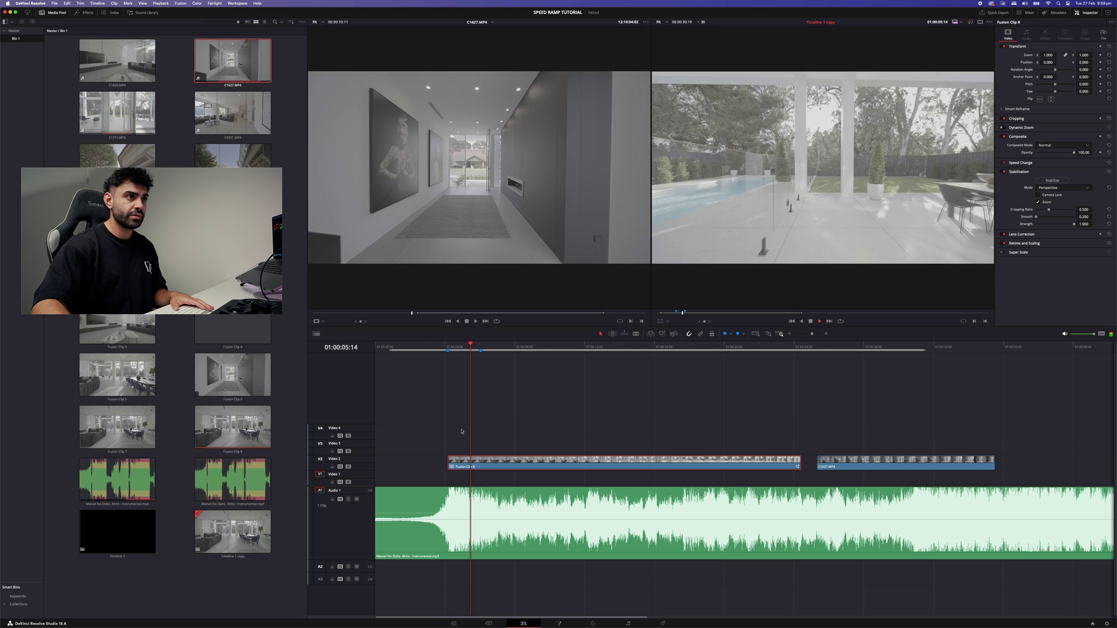
{"action": "key", "text": "space"}
{"action": "left_click", "coordinate": [459, 345]}
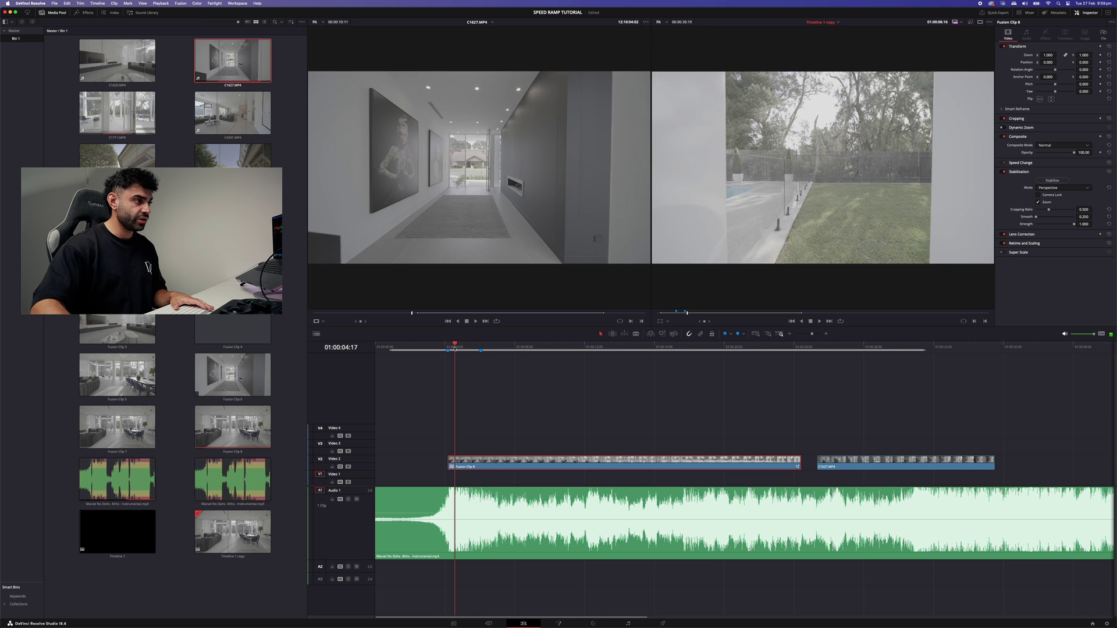
{"action": "left_click", "coordinate": [564, 625]}
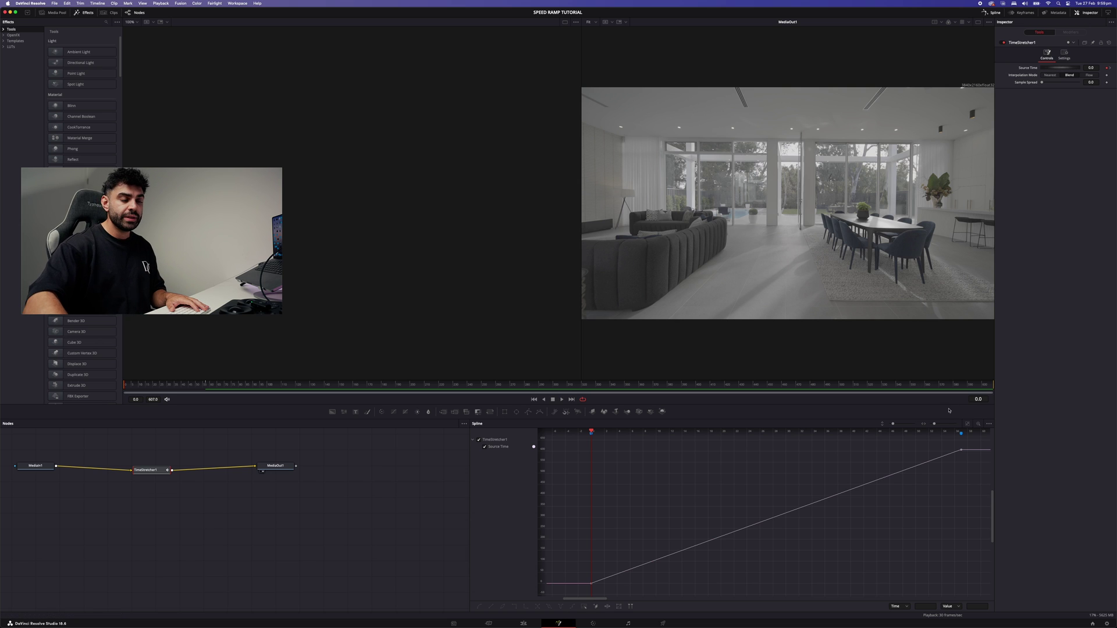
Ease the Source Time curve into its end keyframe and out of its start keyframe.
{"action": "left_click_drag", "start_coordinate": [980, 476], "coordinate": [949, 445]}
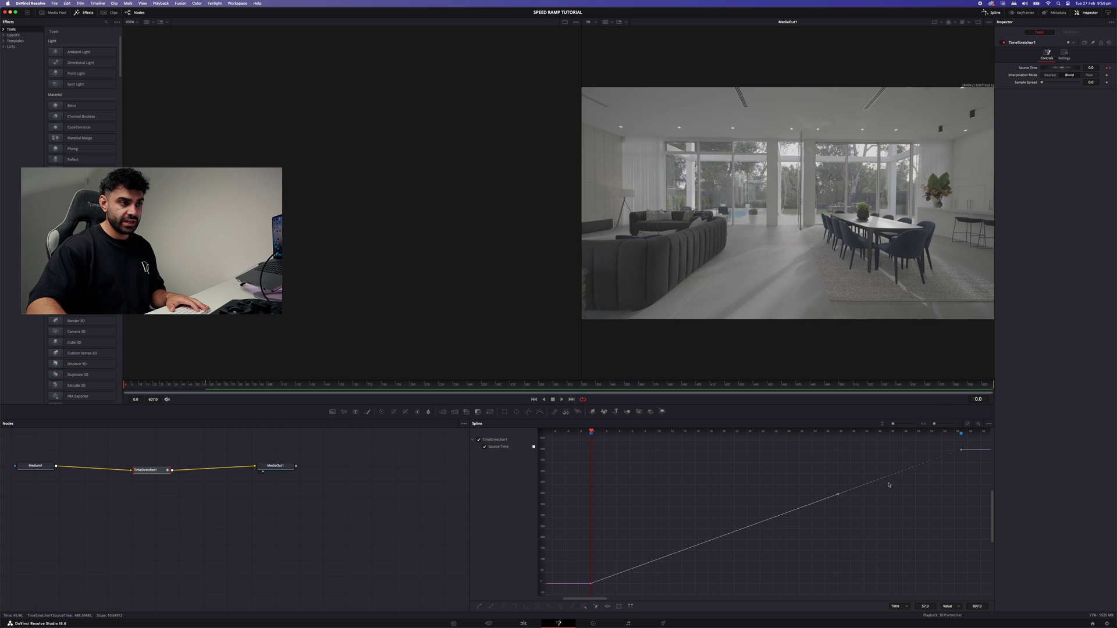
{"action": "left_click_drag", "start_coordinate": [838, 496], "coordinate": [962, 550]}
{"action": "left_click_drag", "start_coordinate": [654, 552], "coordinate": [576, 592]}
{"action": "left_click_drag", "start_coordinate": [714, 542], "coordinate": [656, 580]}
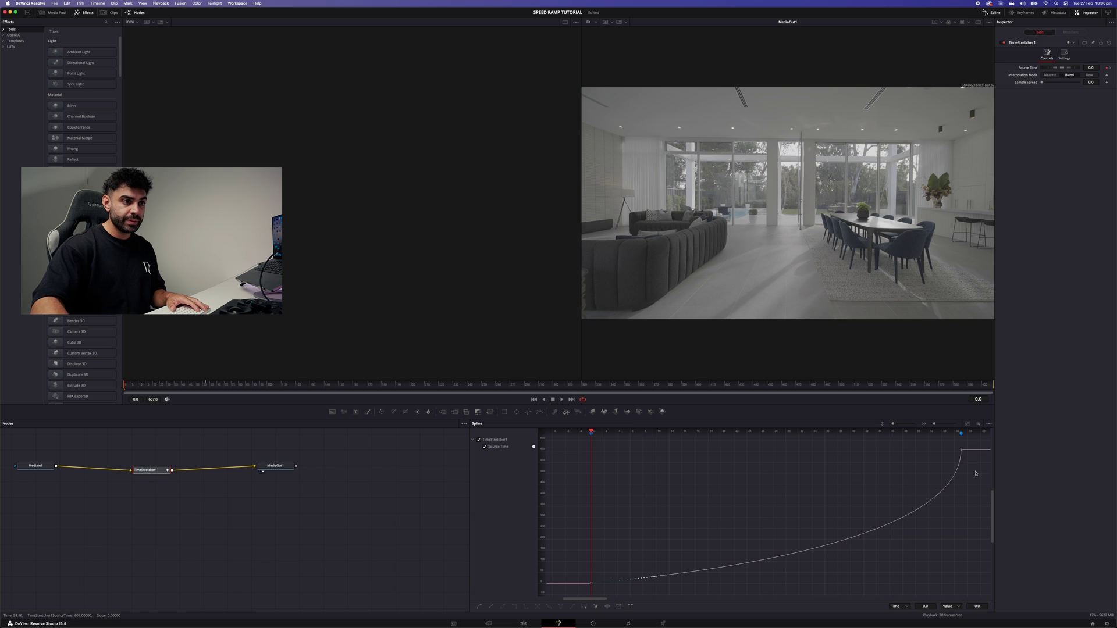
Steepen the curve sharply into the top keyframe at frame 58, value 607.
{"action": "left_click", "coordinate": [961, 450]}
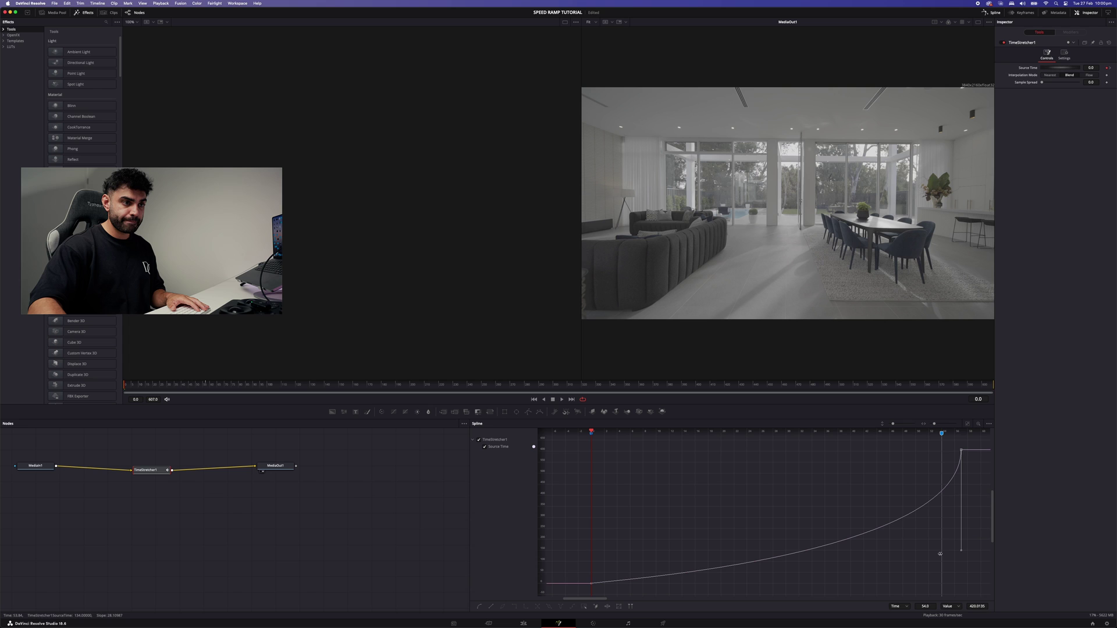
{"action": "left_click_drag", "start_coordinate": [961, 551], "coordinate": [961, 561]}
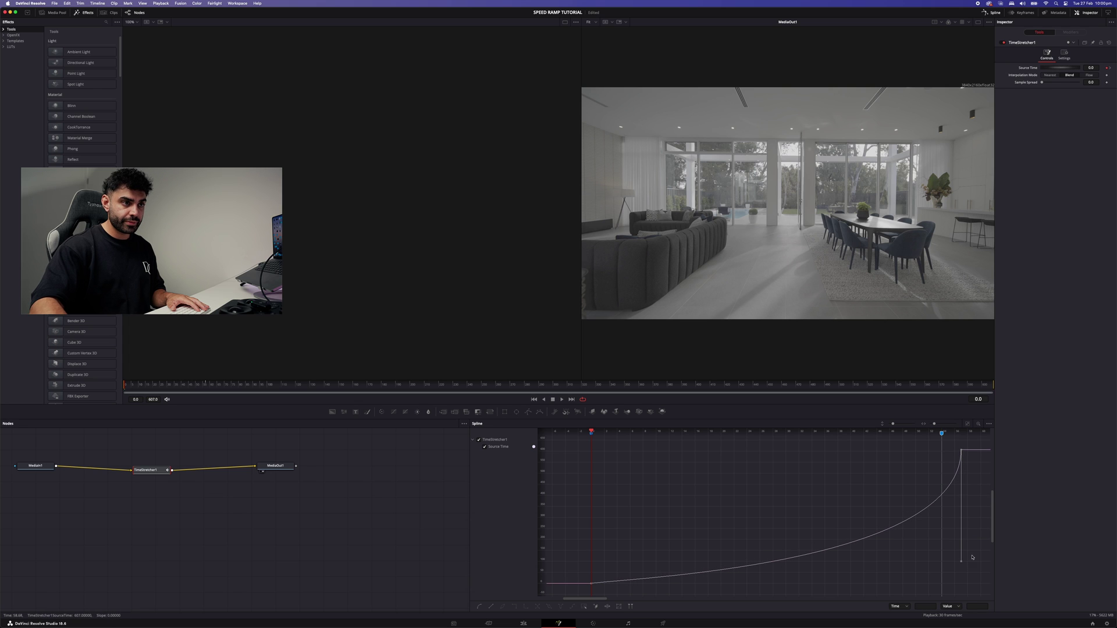
{"action": "left_click_drag", "start_coordinate": [942, 434], "coordinate": [961, 433]}
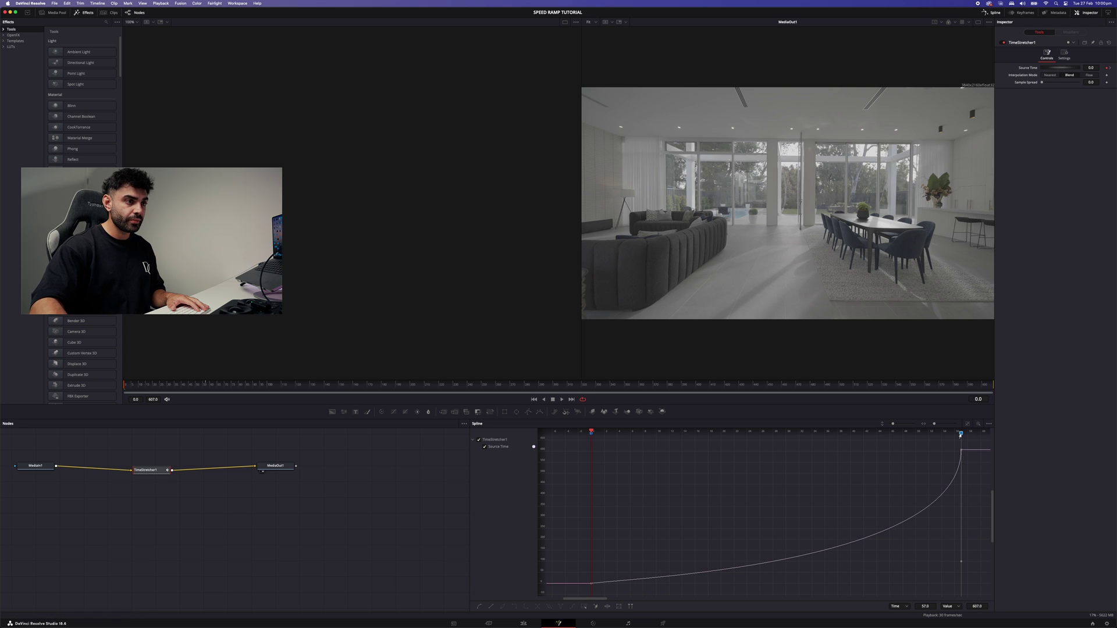
{"action": "left_click_drag", "start_coordinate": [627, 561], "coordinate": [564, 597]}
Flatten and fine-tune the ease at the start of the Source Time curve.
{"action": "left_click", "coordinate": [610, 587]}
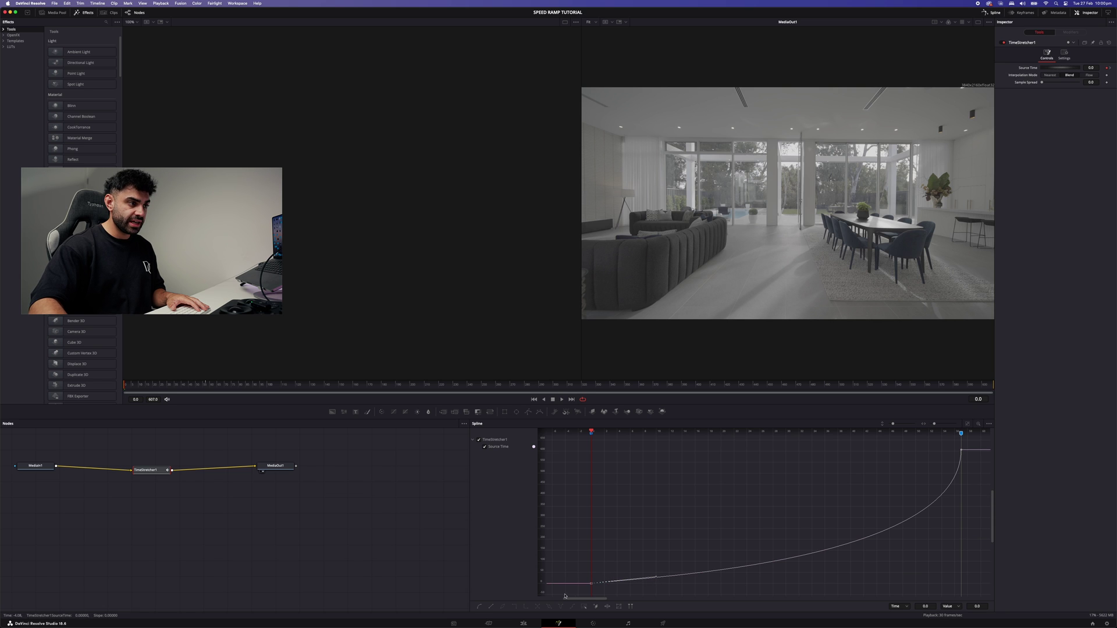
{"action": "mouse_move", "coordinate": [656, 578]}
{"action": "left_mouse_down"}
{"action": "mouse_move", "coordinate": [647, 582]}
{"action": "mouse_move", "coordinate": [721, 585]}
{"action": "mouse_move", "coordinate": [648, 586]}
{"action": "left_mouse_up"}
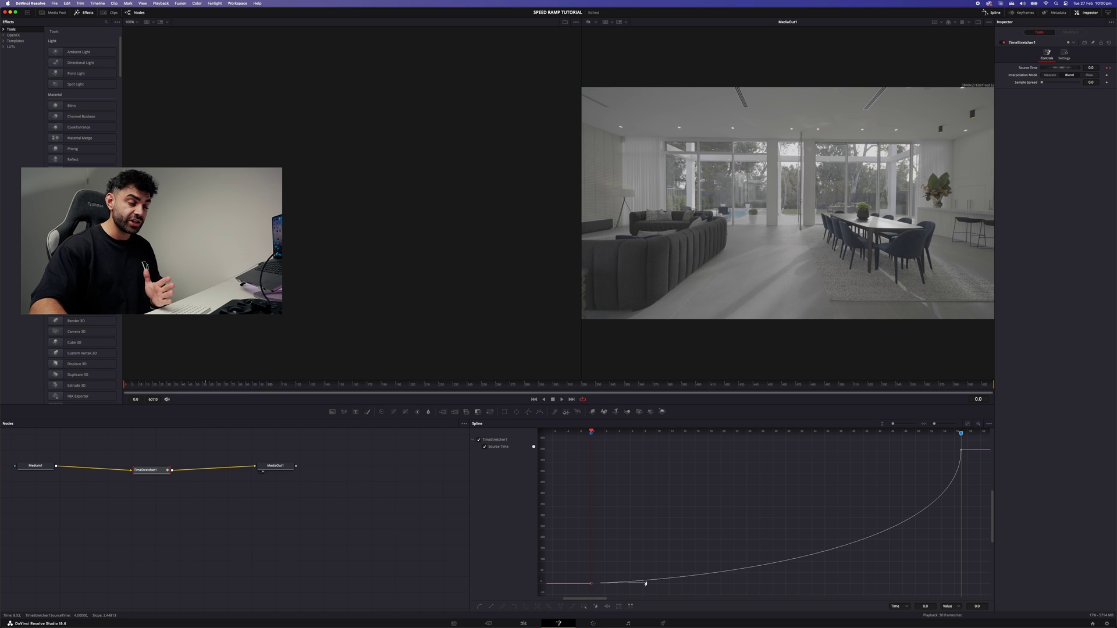
{"action": "left_click_drag", "start_coordinate": [630, 585], "coordinate": [646, 577]}
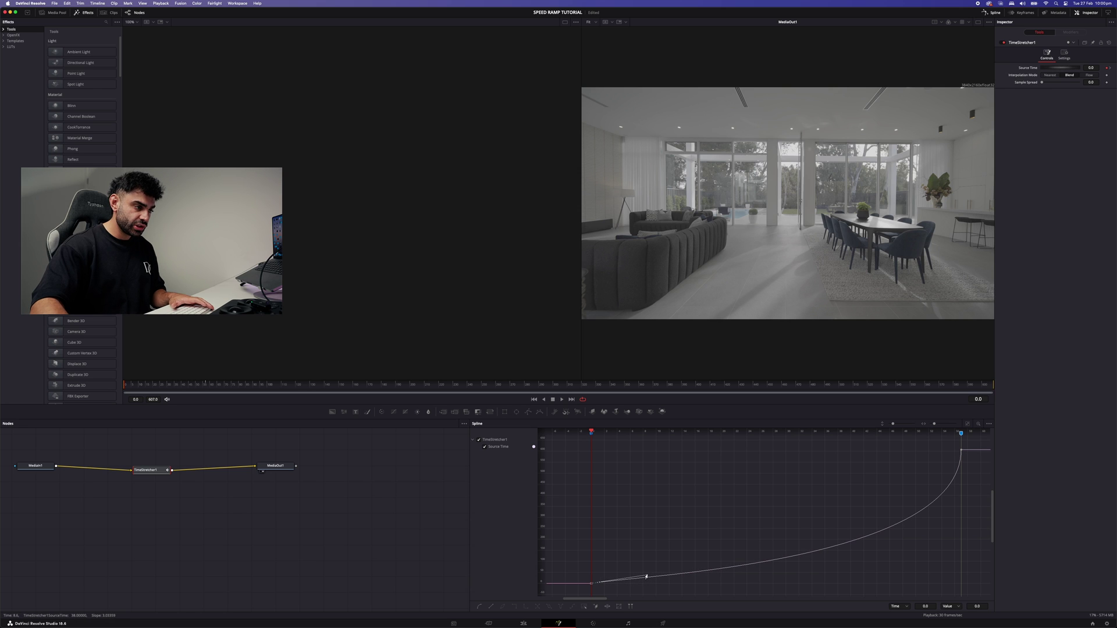
{"action": "scroll", "coordinate": [970, 463], "scroll_direction": "down", "scroll_amount": 3}
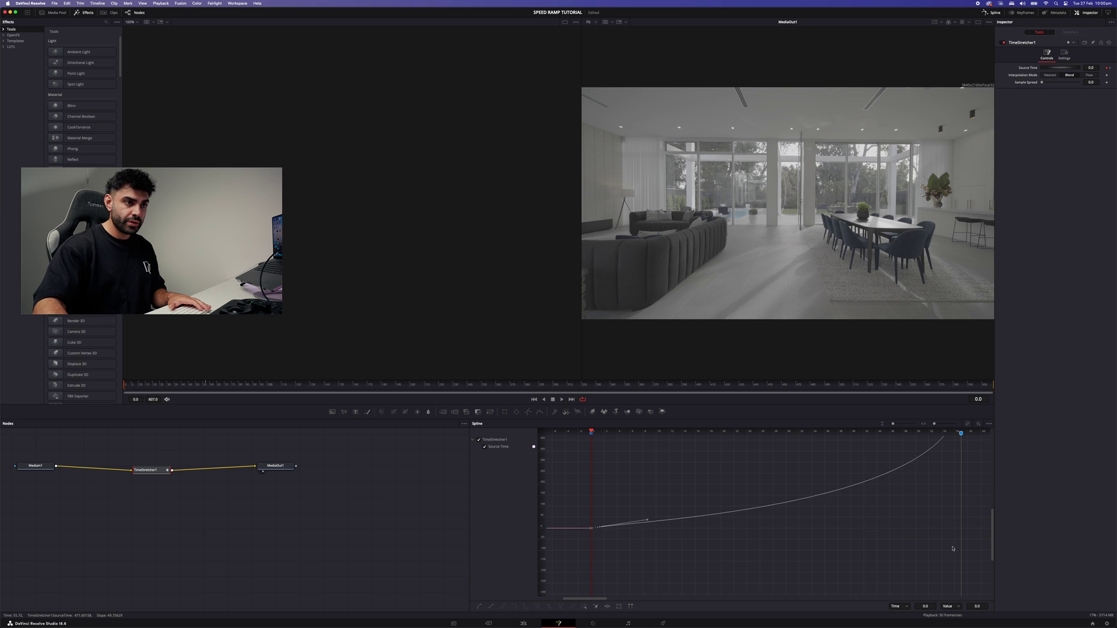
{"action": "scroll", "coordinate": [969, 462], "scroll_direction": "up", "scroll_amount": 2}
{"action": "scroll", "coordinate": [962, 436], "scroll_direction": "down", "scroll_amount": 2}
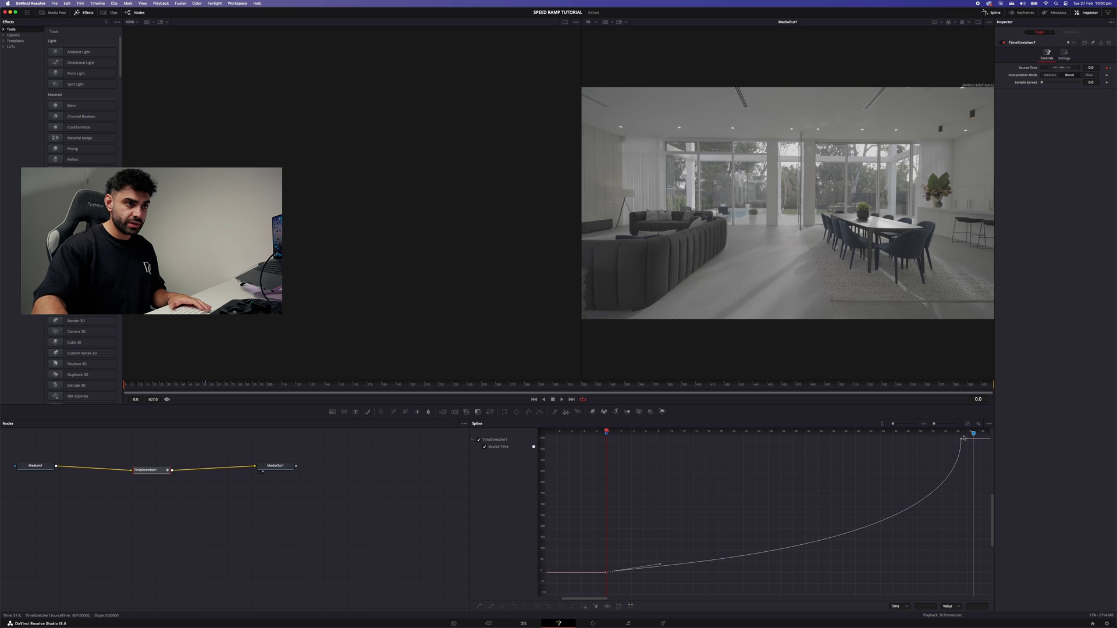
{"action": "scroll", "coordinate": [963, 440], "scroll_direction": "down", "scroll_amount": 1}
Adjust the top keyframe's lower tangent, then rework the ease at the curve's start.
{"action": "left_click_drag", "start_coordinate": [967, 451], "coordinate": [958, 437]}
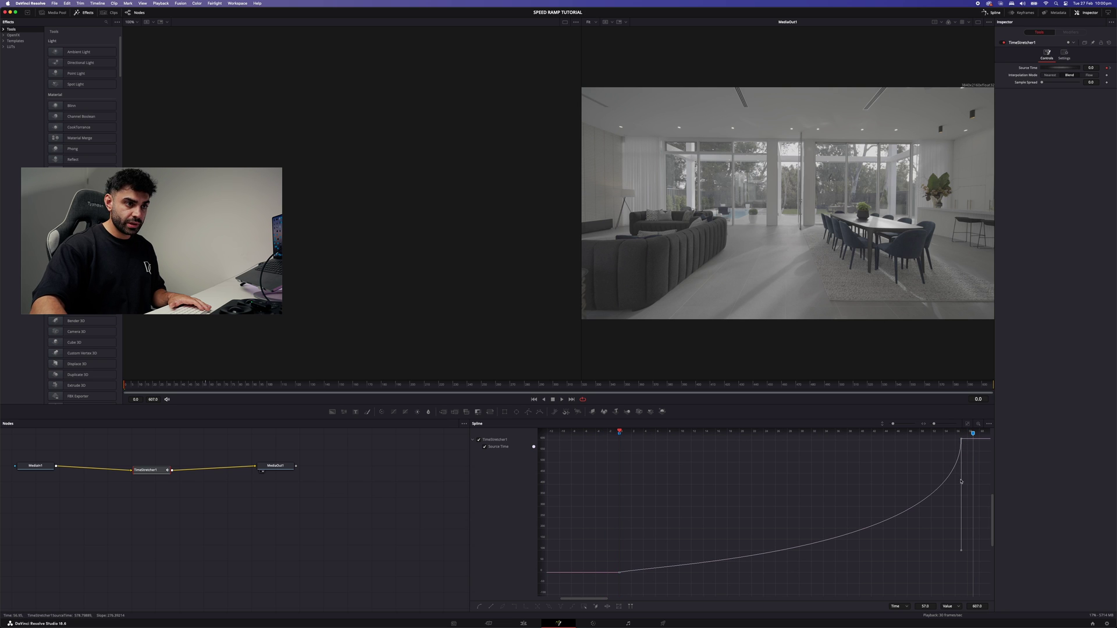
{"action": "left_click_drag", "start_coordinate": [962, 551], "coordinate": [953, 541]}
{"action": "left_click", "coordinate": [960, 552]}
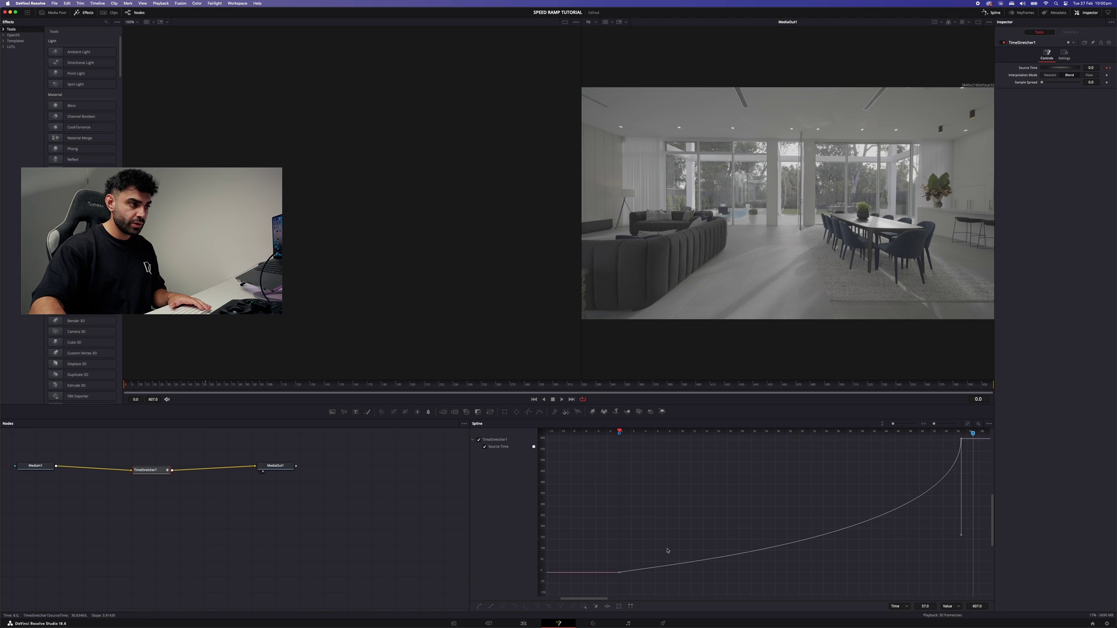
{"action": "left_click_drag", "start_coordinate": [668, 549], "coordinate": [561, 591]}
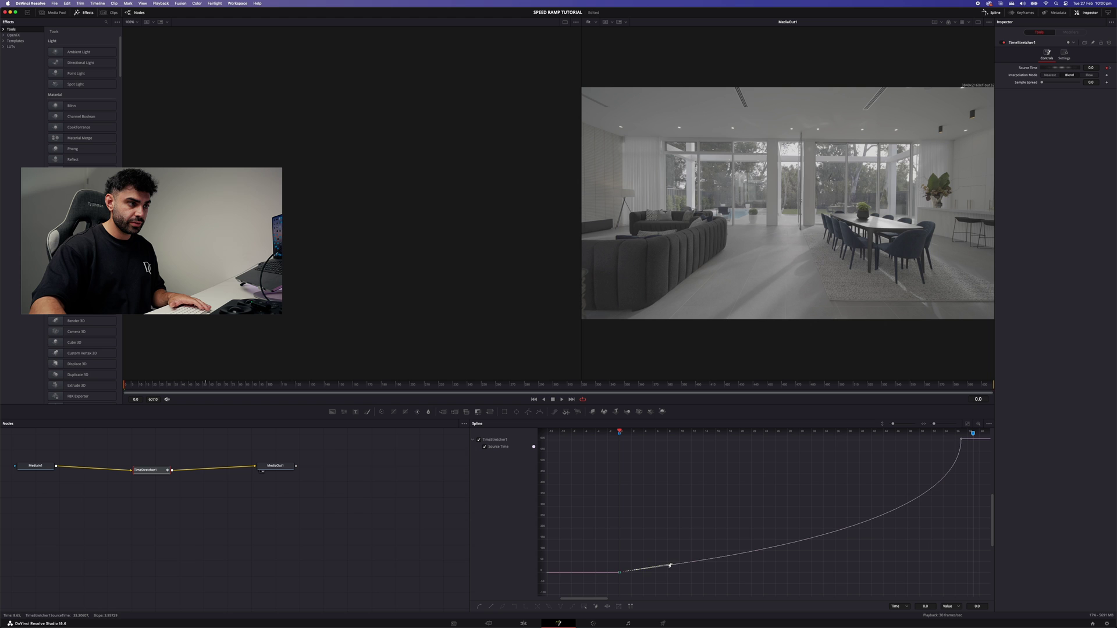
{"action": "left_click_drag", "start_coordinate": [672, 564], "coordinate": [674, 571]}
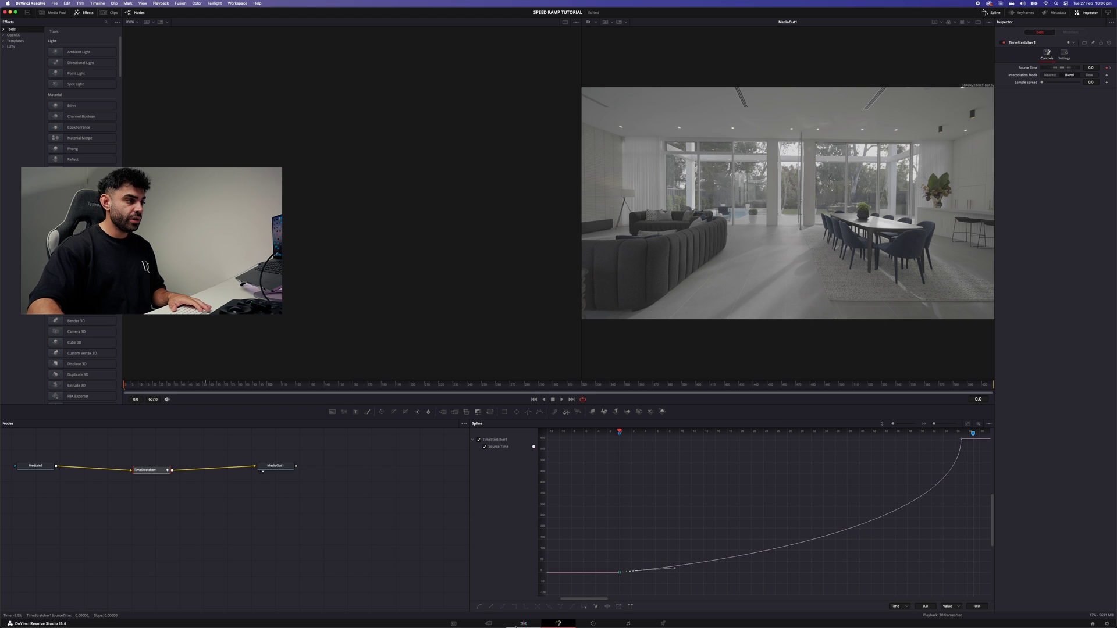
On the Edit page, play the speed ramp from Marker 1 twice.
{"action": "left_click", "coordinate": [523, 624]}
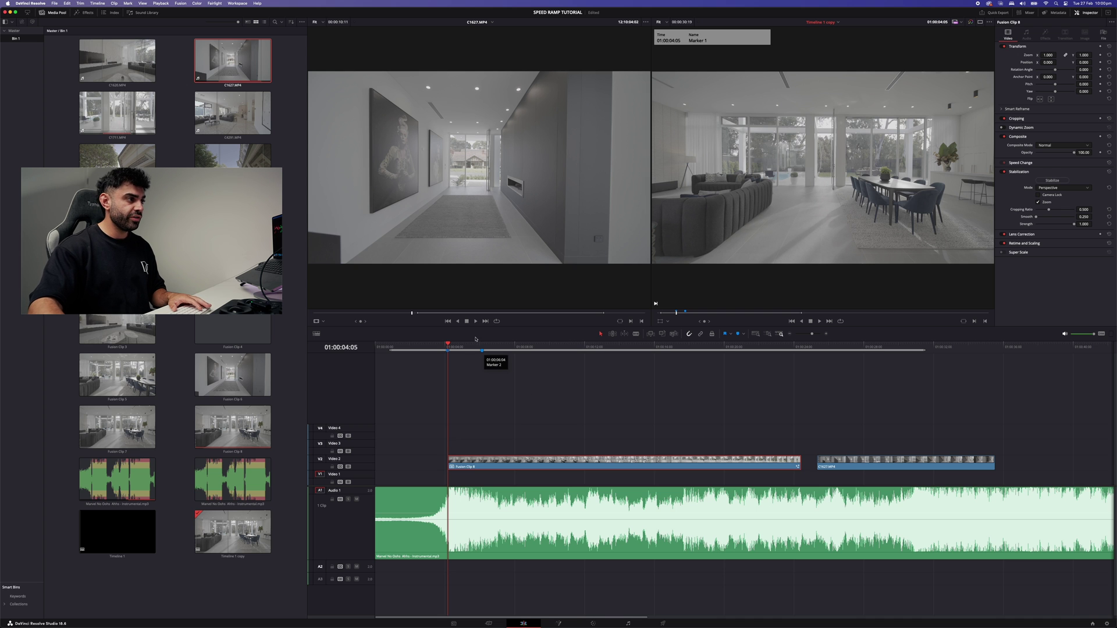
{"action": "left_click", "coordinate": [448, 350]}
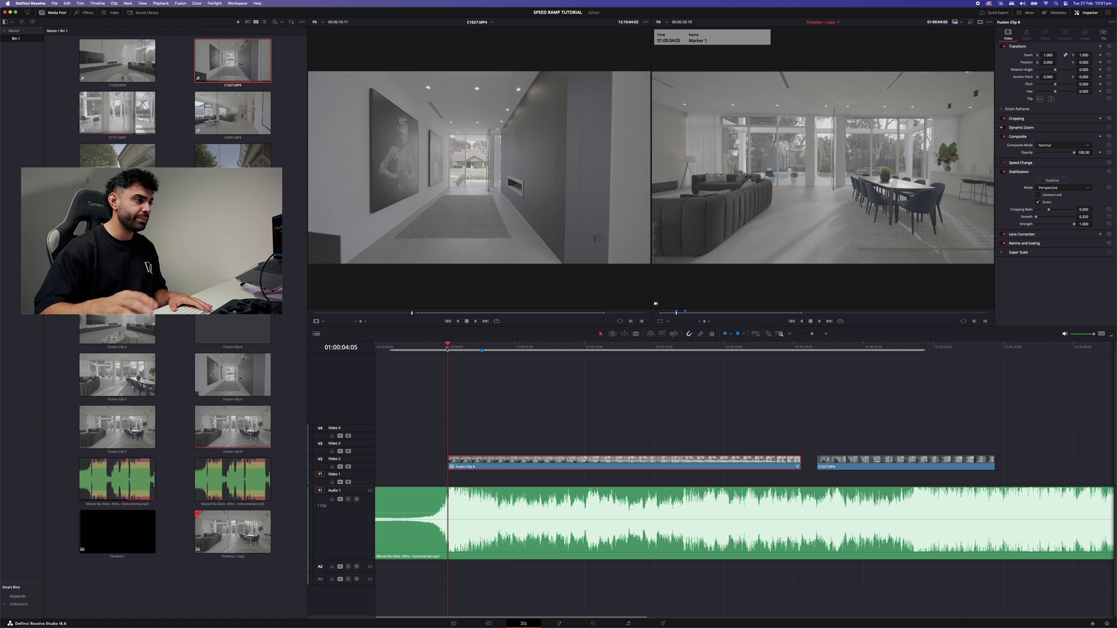
{"action": "key", "text": "space"}
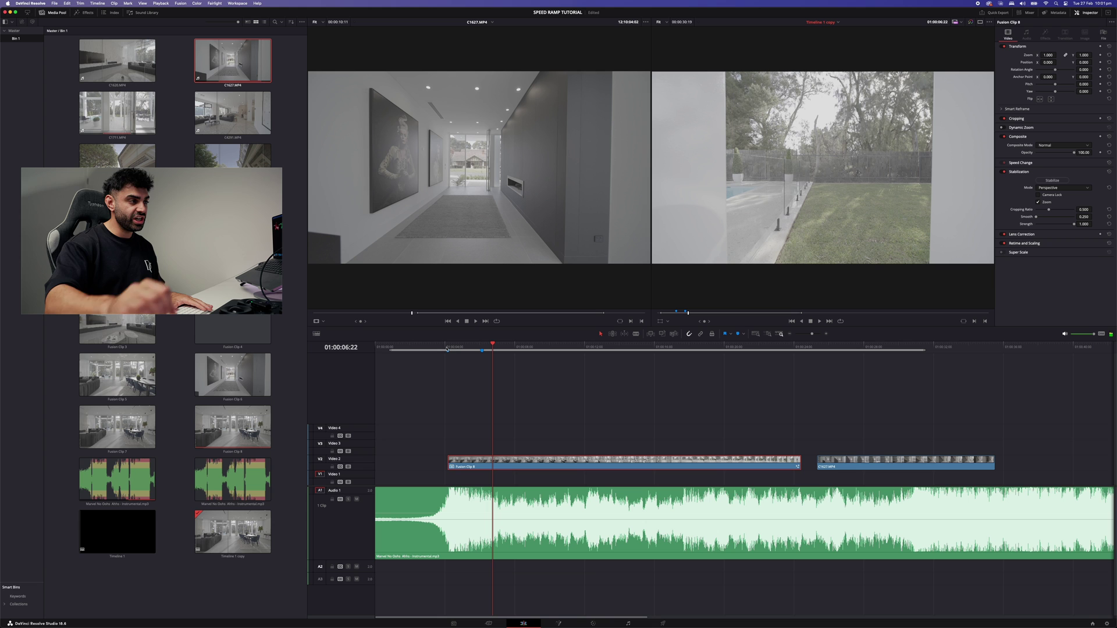
{"action": "key", "text": "space"}
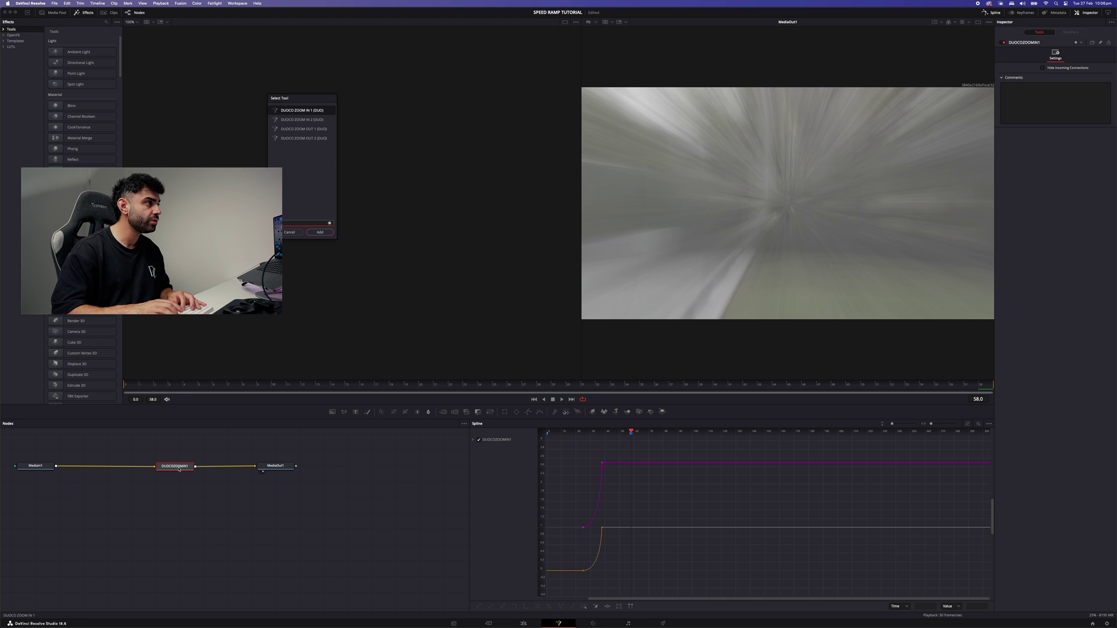
Fit the DUOCOZOOMIN curves to the Spline view, adjust the time-25 keyframe, and scrub through.
{"action": "left_click", "coordinate": [295, 232]}
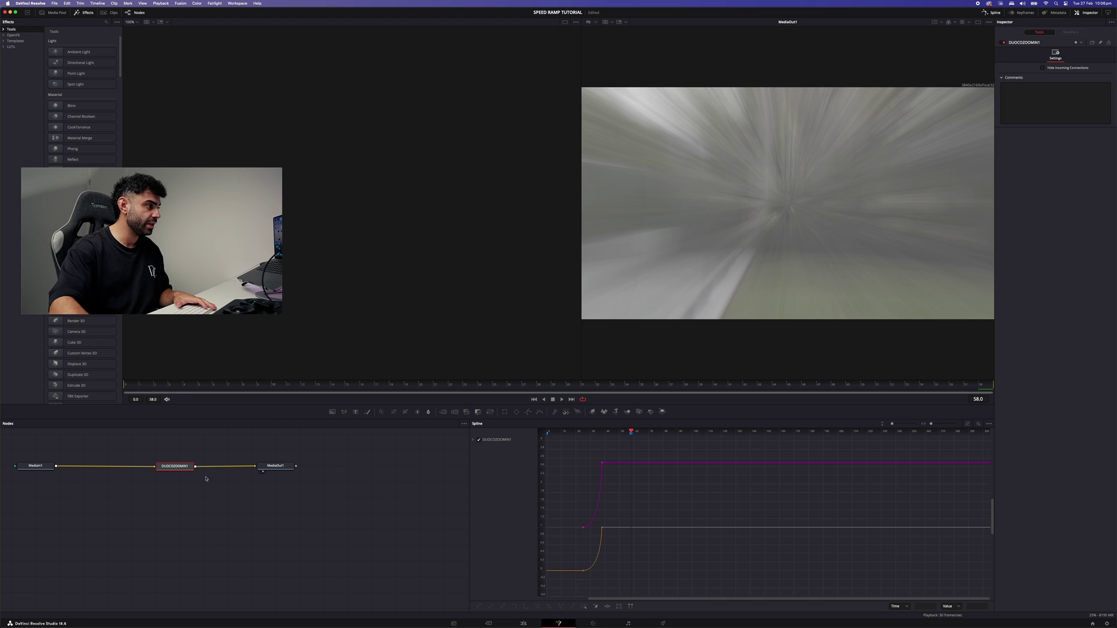
{"action": "left_click", "coordinate": [967, 424]}
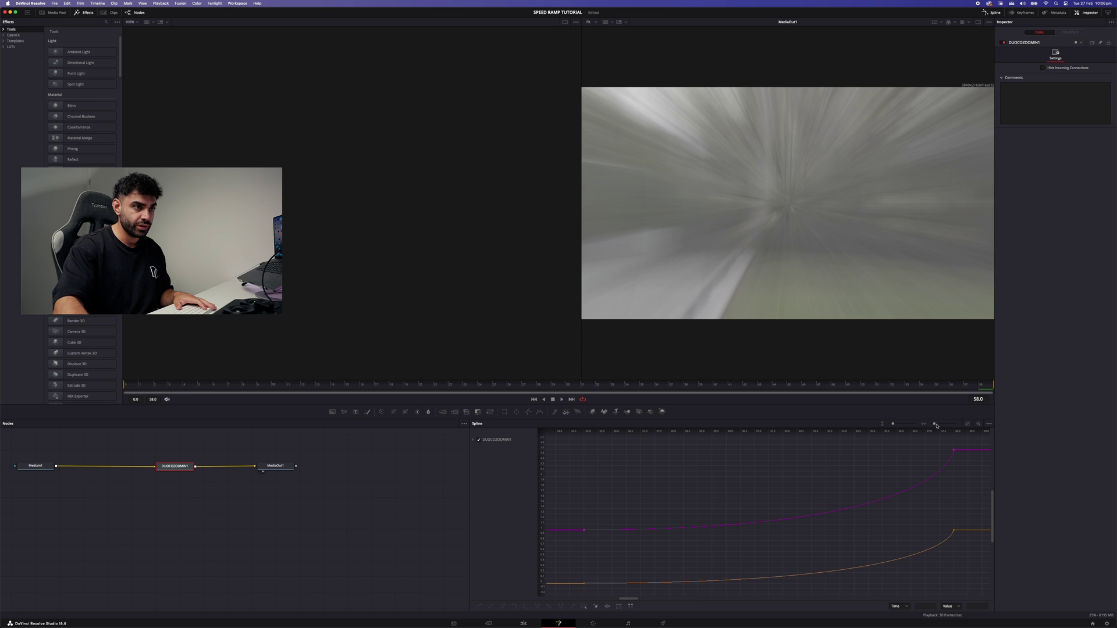
{"action": "left_click_drag", "start_coordinate": [935, 424], "coordinate": [931, 424]}
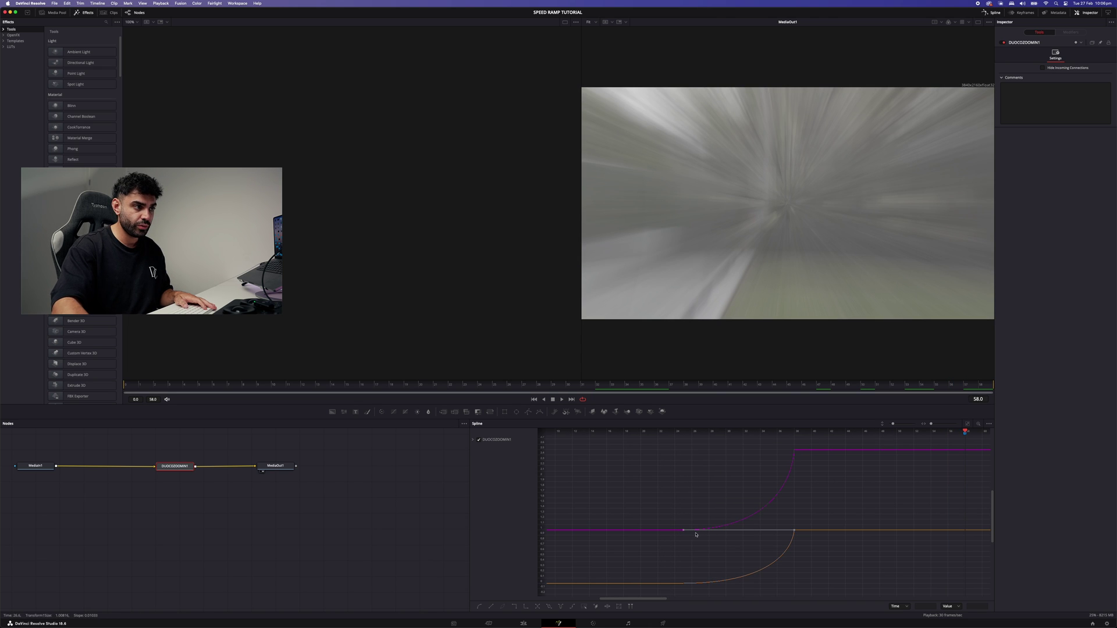
{"action": "left_click", "coordinate": [684, 531]}
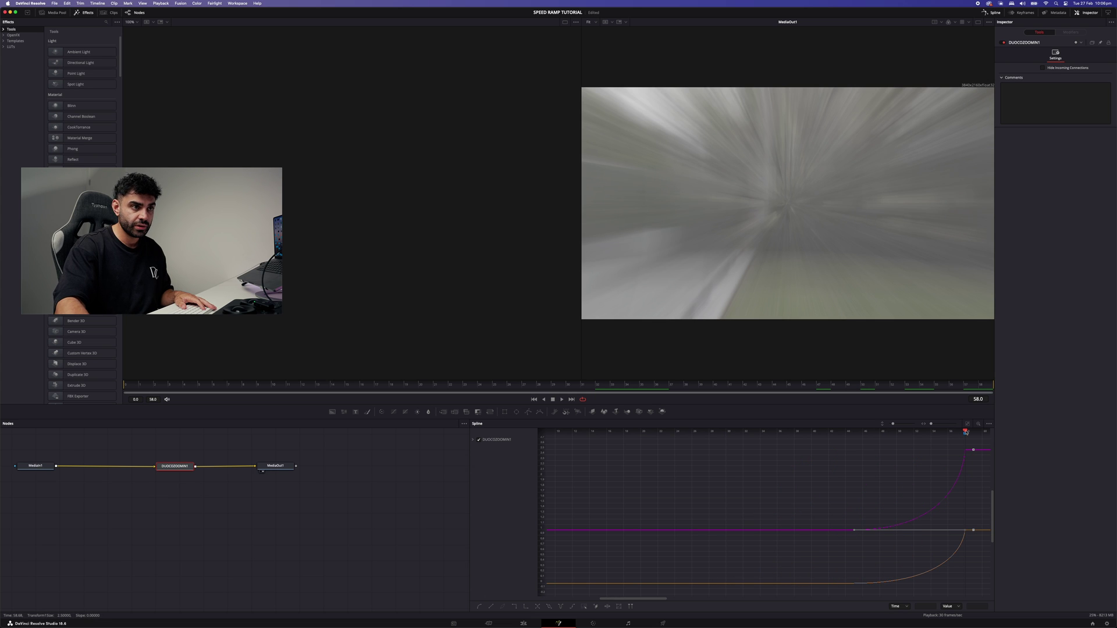
{"action": "left_click_drag", "start_coordinate": [966, 432], "coordinate": [843, 434]}
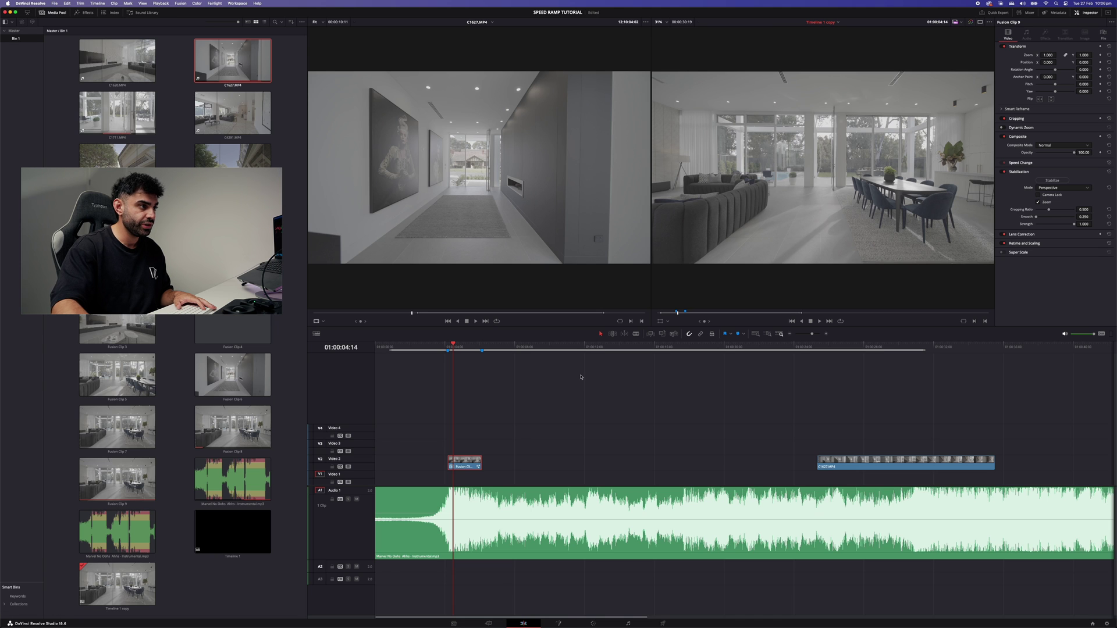
Replay the zoom transition several times from about 04:00, visiting Fusion and returning to Edit.
{"action": "left_click", "coordinate": [443, 347]}
{"action": "key", "text": "space"}
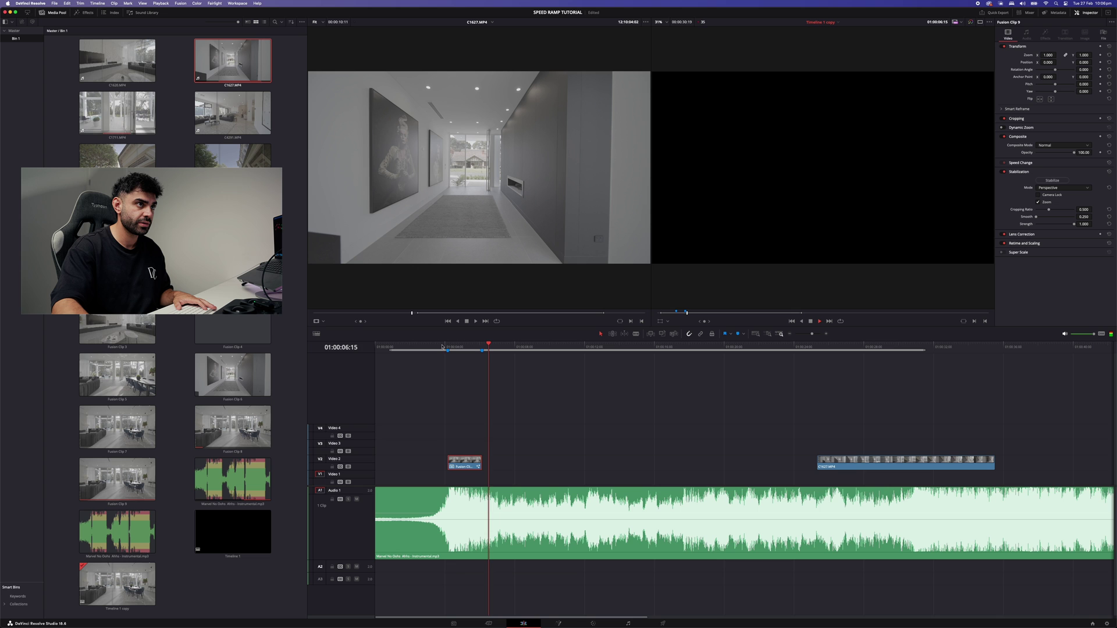
{"action": "left_click", "coordinate": [455, 347]}
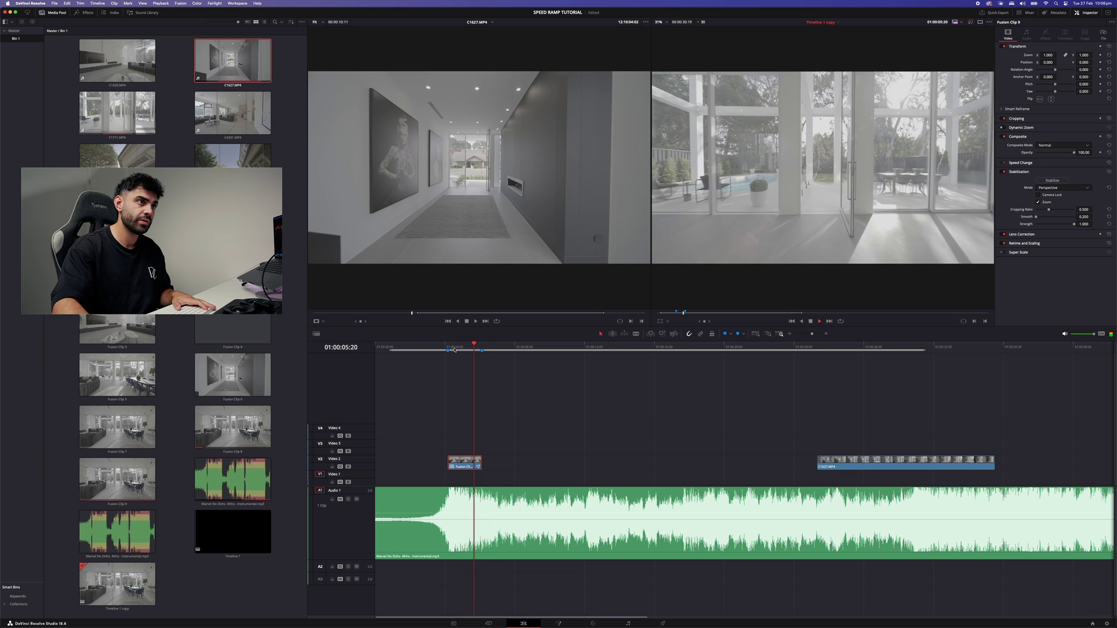
{"action": "left_click", "coordinate": [447, 347]}
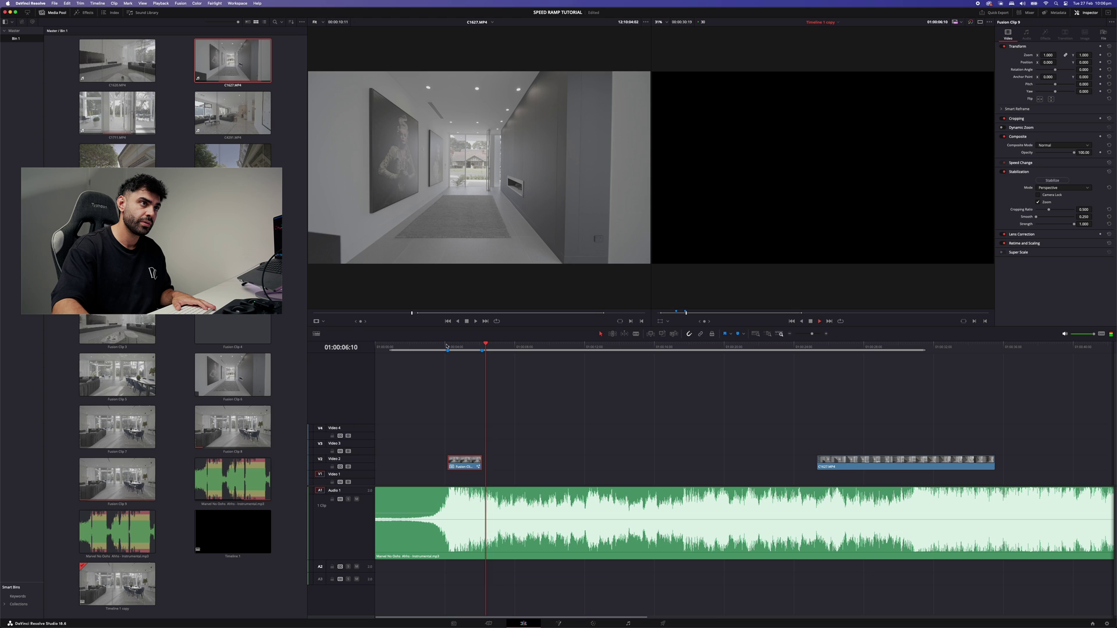
{"action": "left_click", "coordinate": [447, 347]}
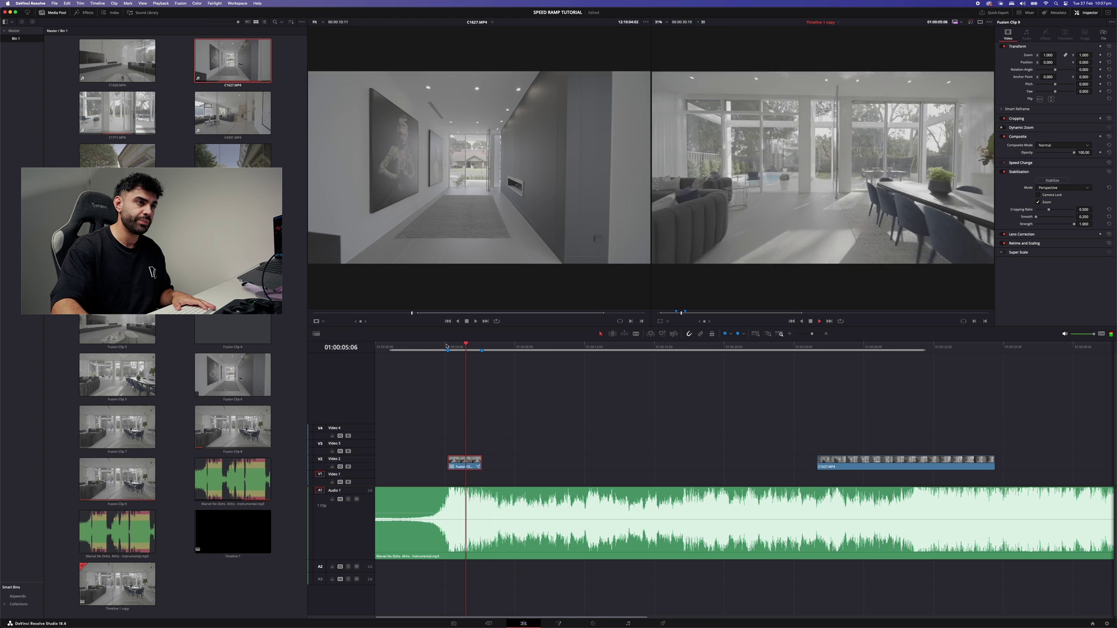
{"action": "left_click", "coordinate": [447, 347]}
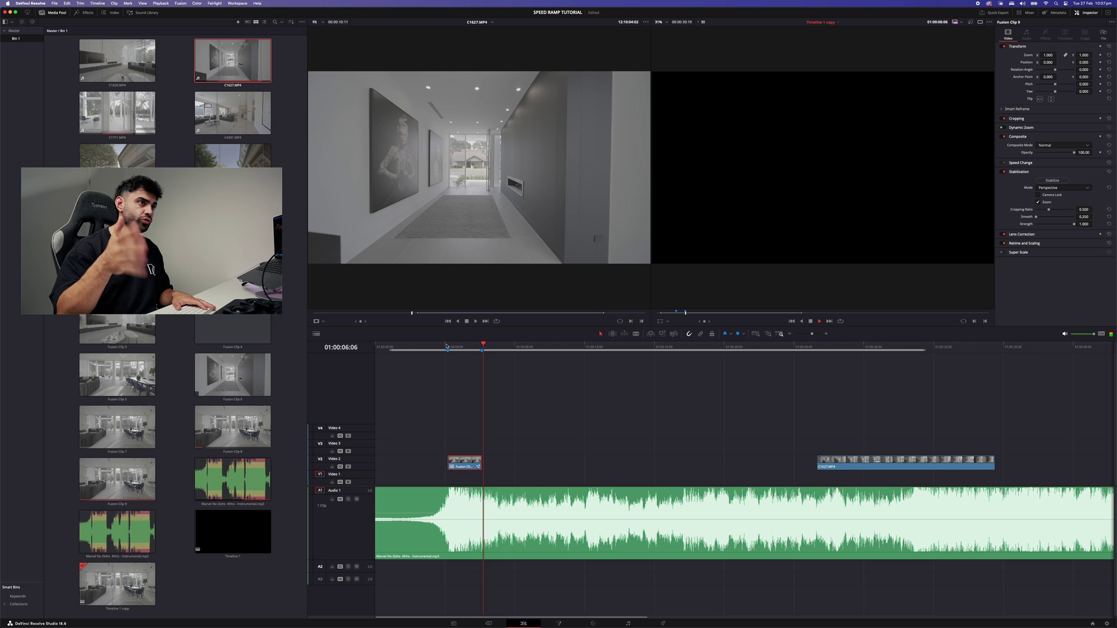
{"action": "left_click", "coordinate": [559, 623]}
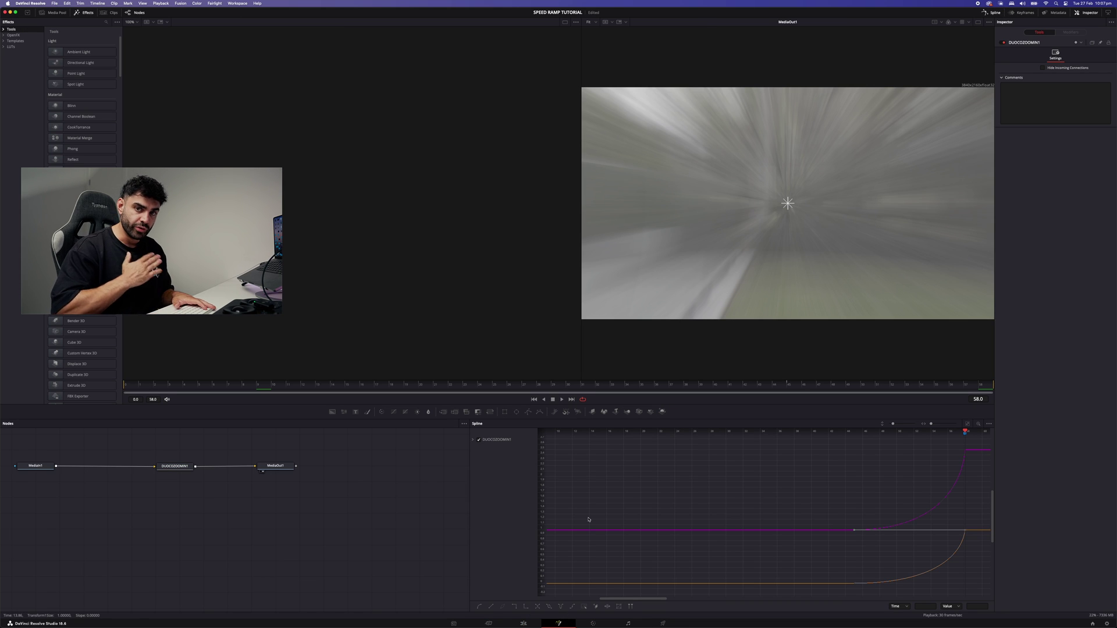
{"action": "left_click", "coordinate": [524, 623]}
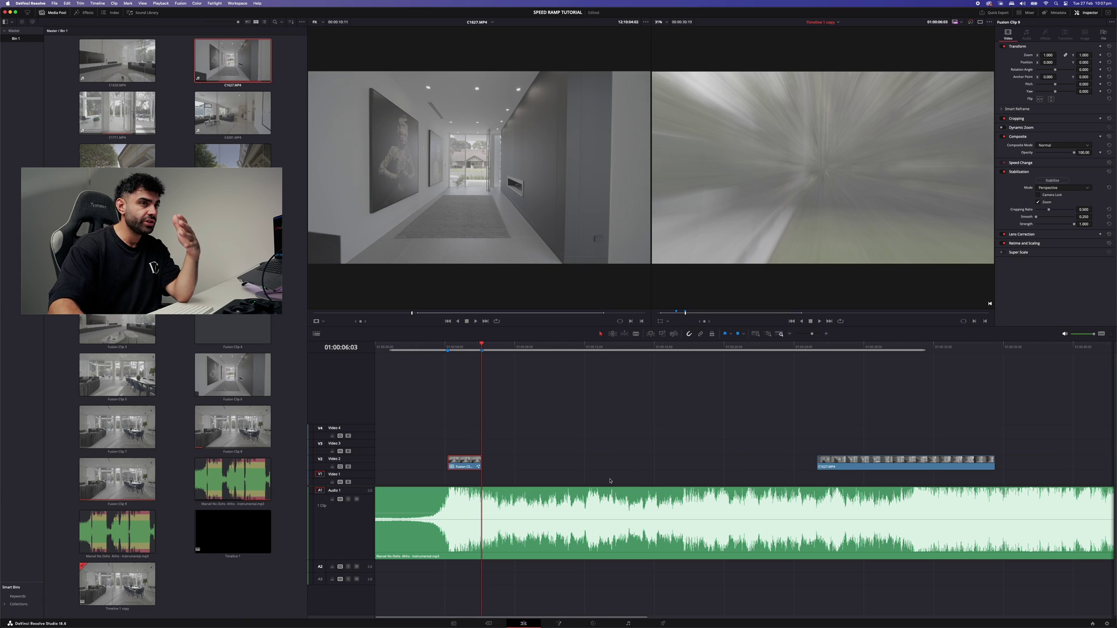
Render the Fusion clip in place as a QuickTime Apple ProRes 4444 file.
{"action": "right_click", "coordinate": [465, 462]}
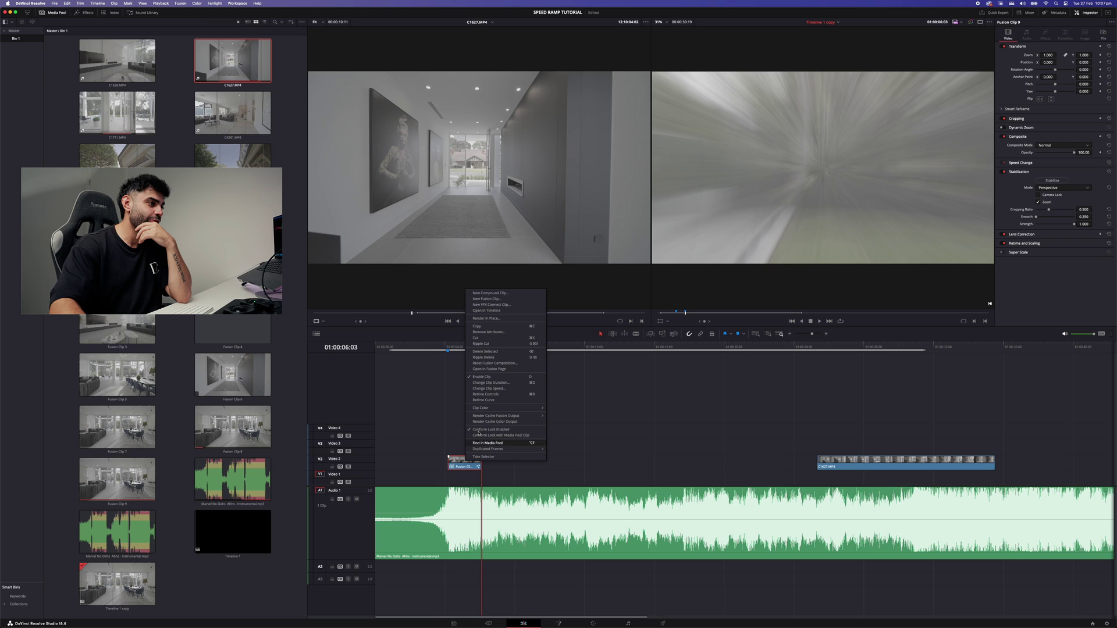
{"action": "left_click", "coordinate": [500, 319]}
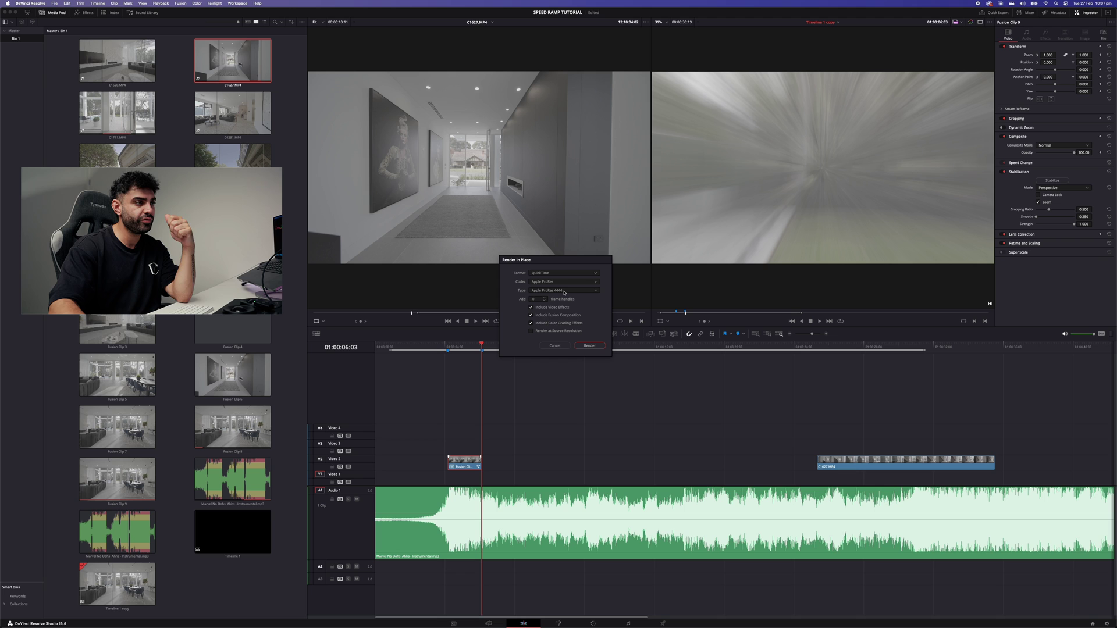
{"action": "left_click", "coordinate": [564, 292]}
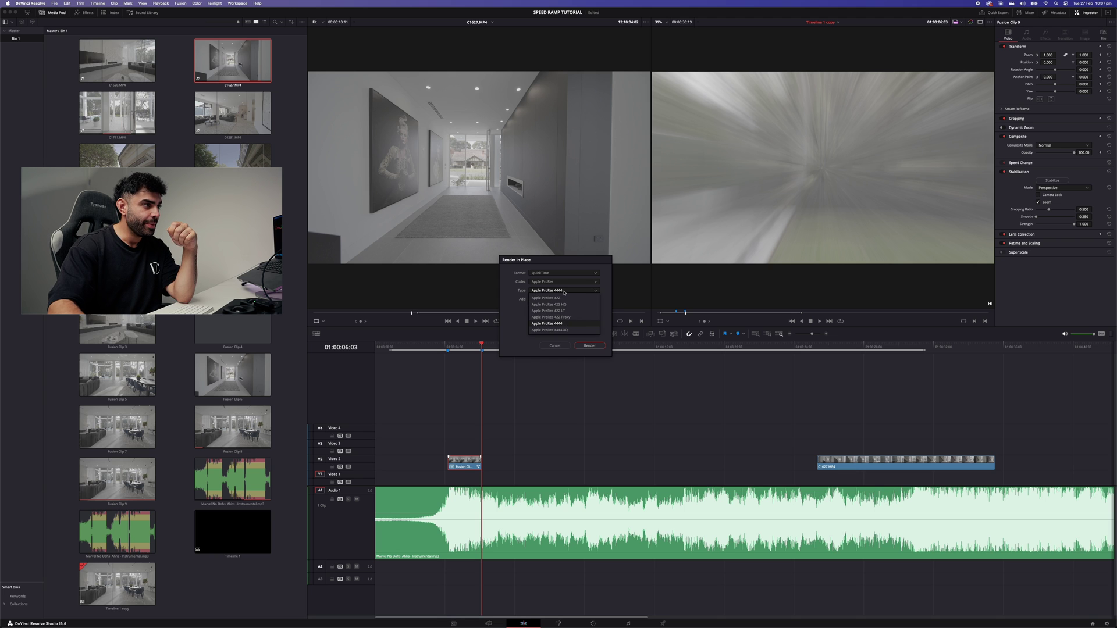
{"action": "left_click", "coordinate": [565, 295]}
{"action": "left_click", "coordinate": [587, 345]}
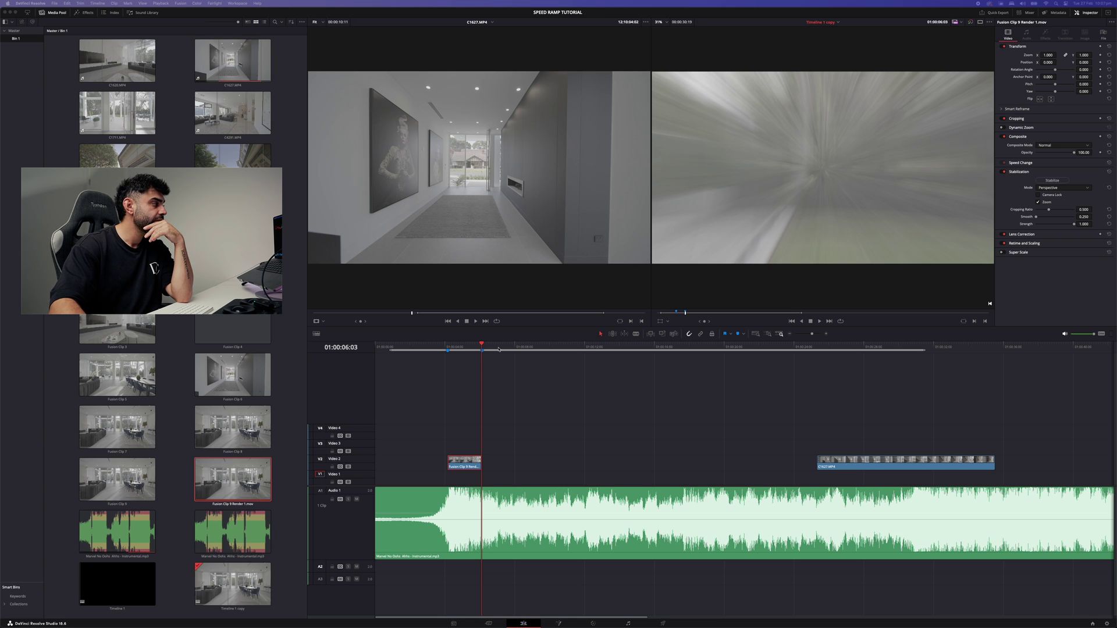
{"action": "left_click", "coordinate": [448, 346]}
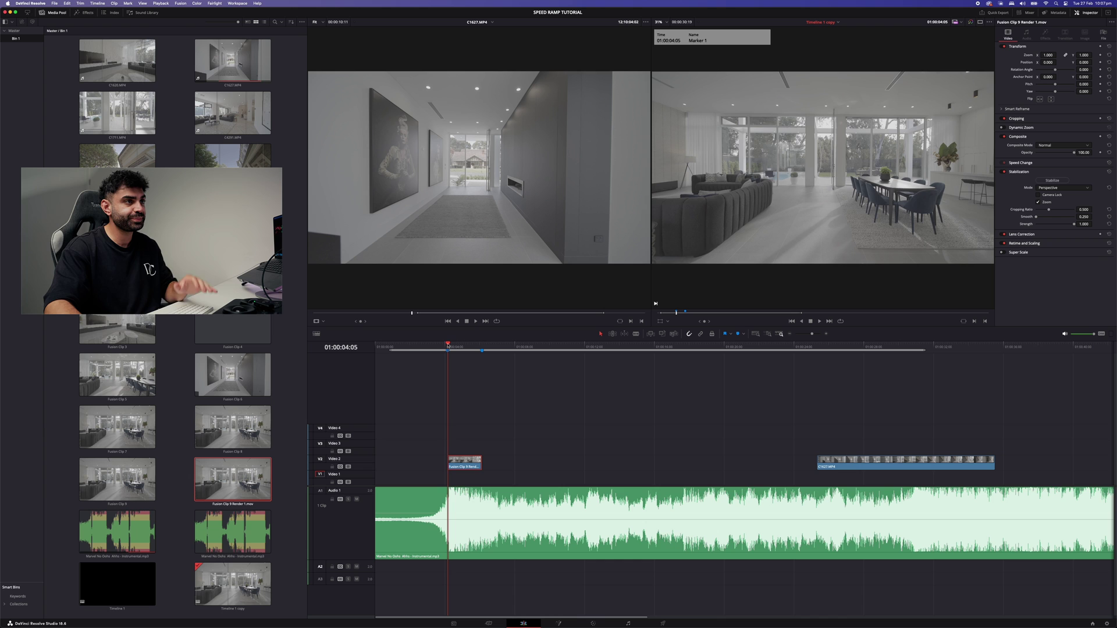
{"action": "key", "text": "space"}
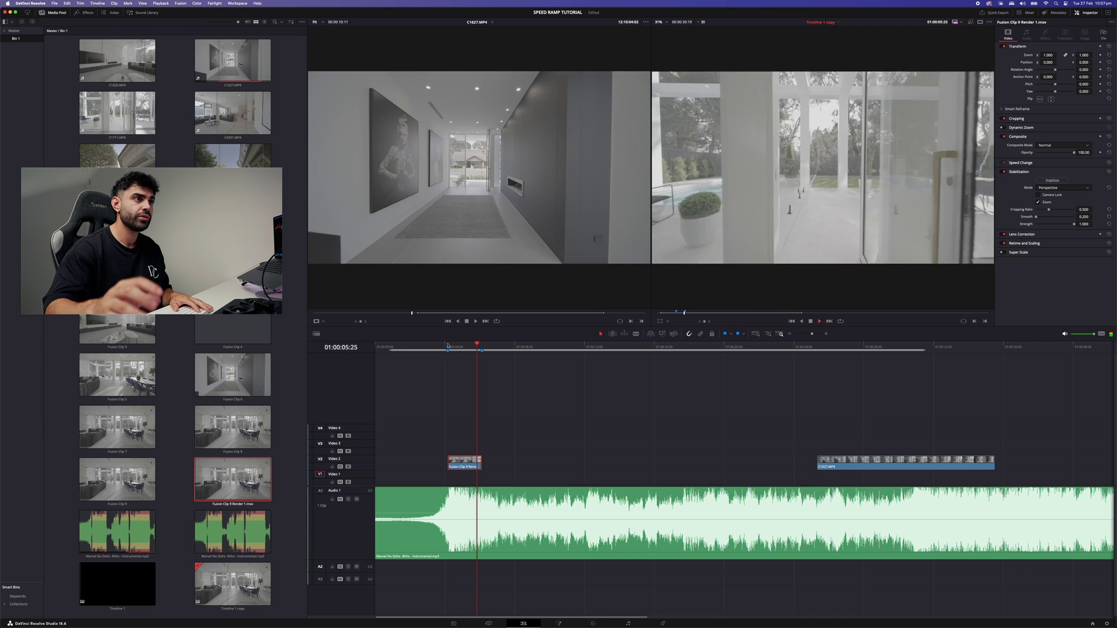
{"action": "left_click", "coordinate": [447, 346]}
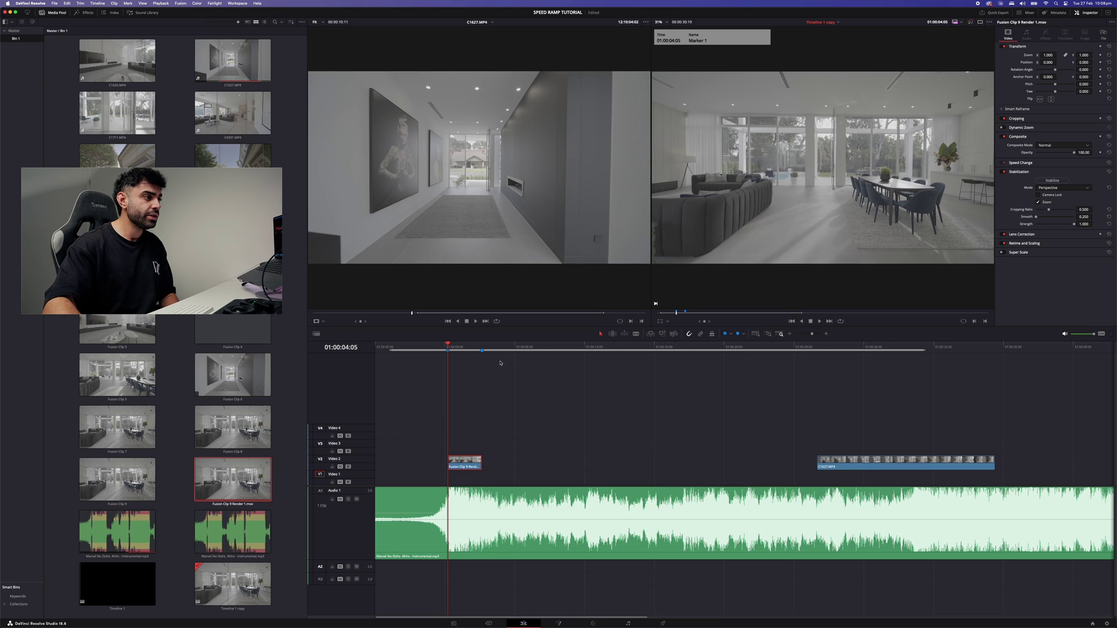
Apply Motion Blur to node 01, keyframed from 0 to 100 across the transition.
{"action": "left_click", "coordinate": [594, 624]}
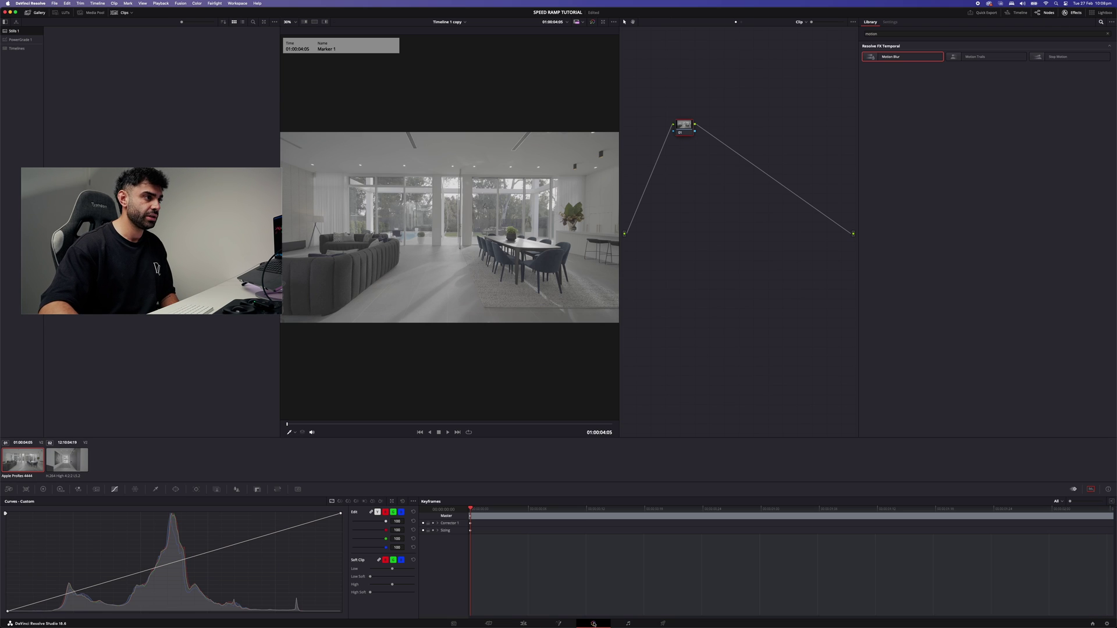
{"action": "left_click", "coordinate": [884, 34]}
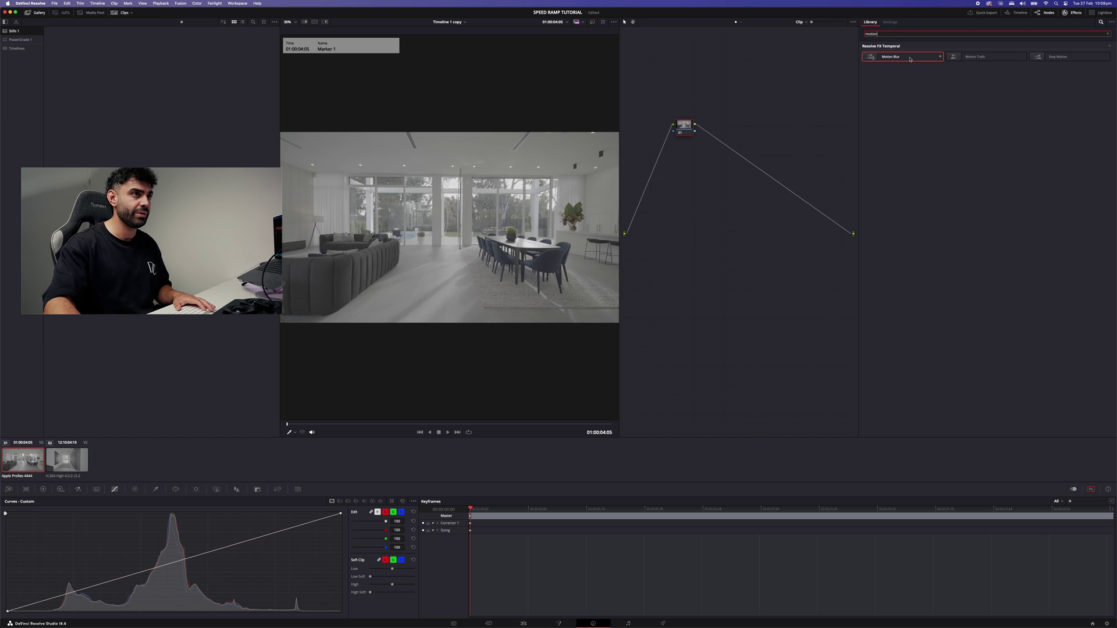
{"action": "left_click_drag", "start_coordinate": [910, 59], "coordinate": [685, 130]}
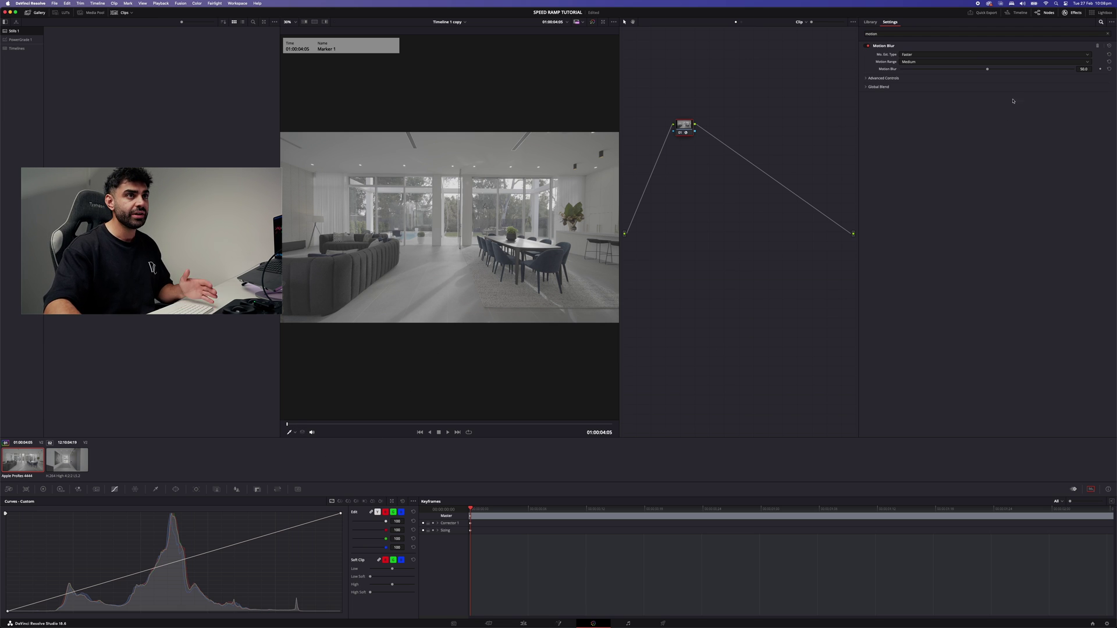
{"action": "left_click_drag", "start_coordinate": [988, 69], "coordinate": [985, 71]}
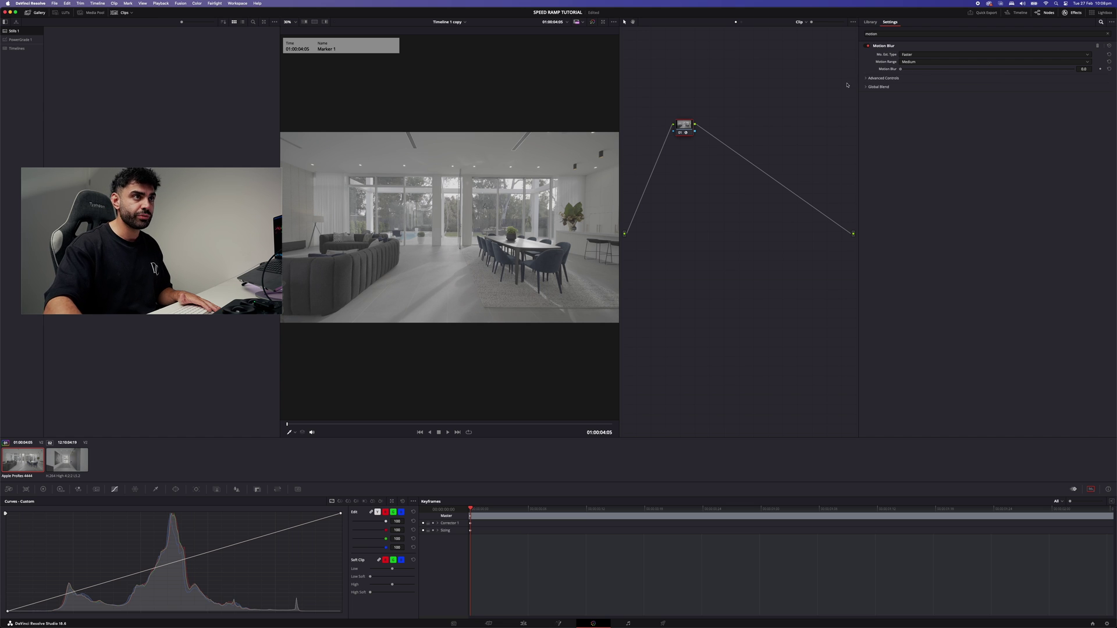
{"action": "left_click", "coordinate": [1099, 69]}
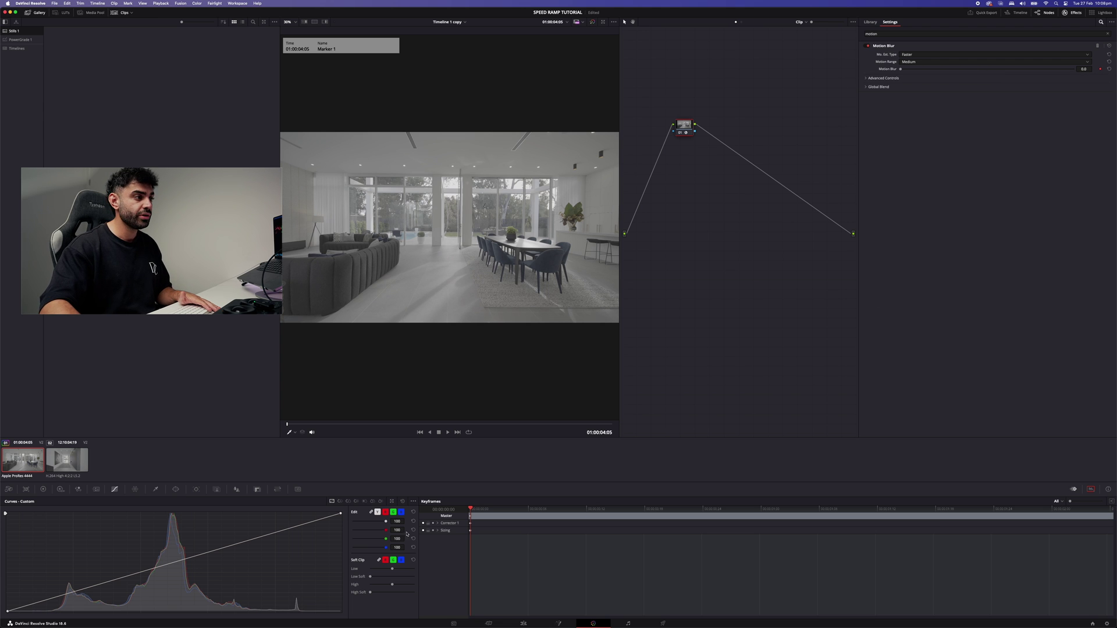
{"action": "left_click", "coordinate": [447, 432]}
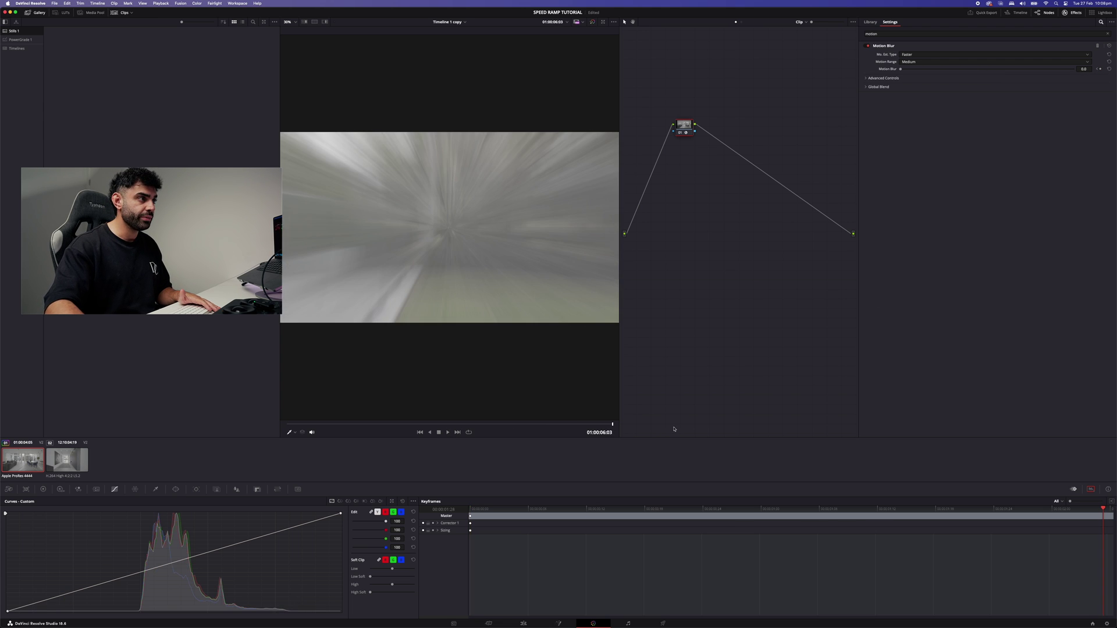
{"action": "left_click_drag", "start_coordinate": [900, 69], "coordinate": [1115, 93]}
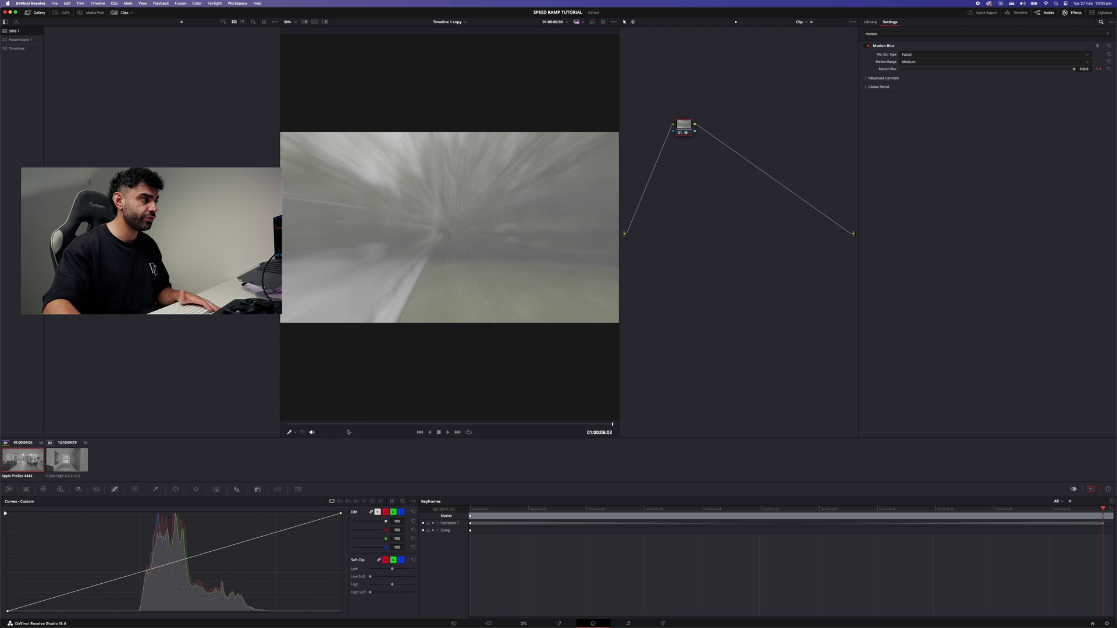
{"action": "left_click_drag", "start_coordinate": [353, 426], "coordinate": [343, 425]}
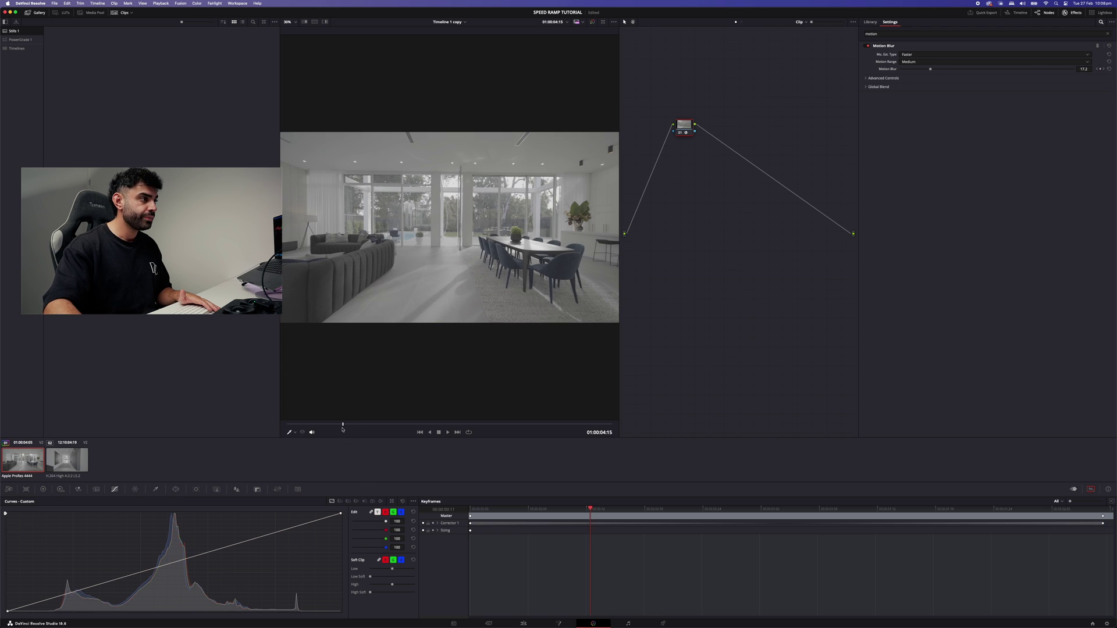
Set Motion Blur estimation to Better, keep Medium range, and show the advanced controls.
{"action": "left_click", "coordinate": [984, 57]}
{"action": "left_click", "coordinate": [925, 69]}
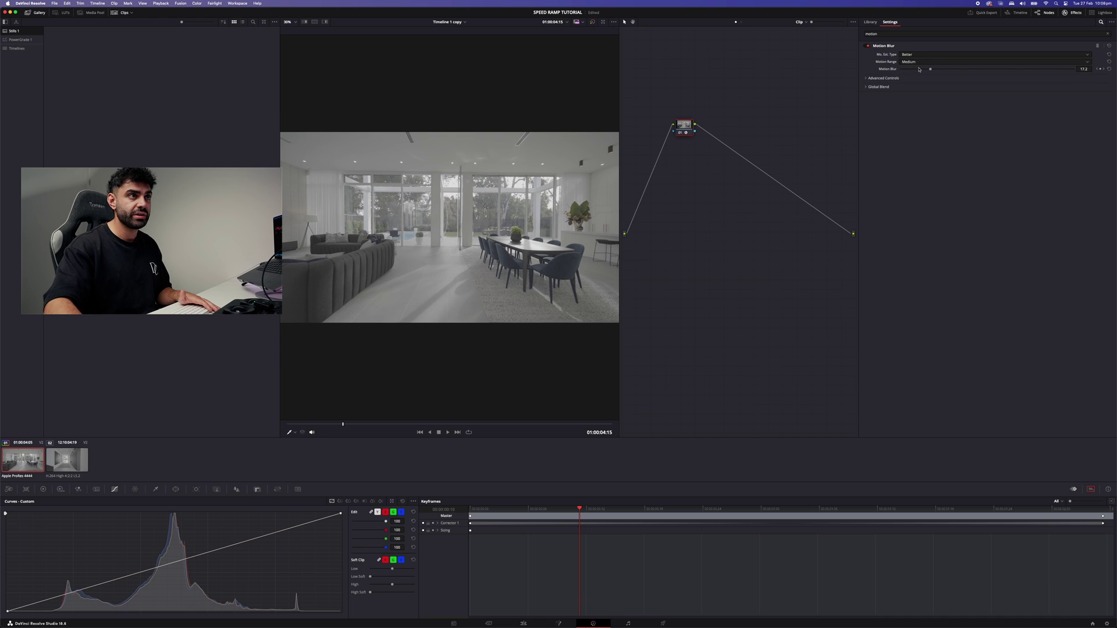
{"action": "left_click", "coordinate": [920, 62]}
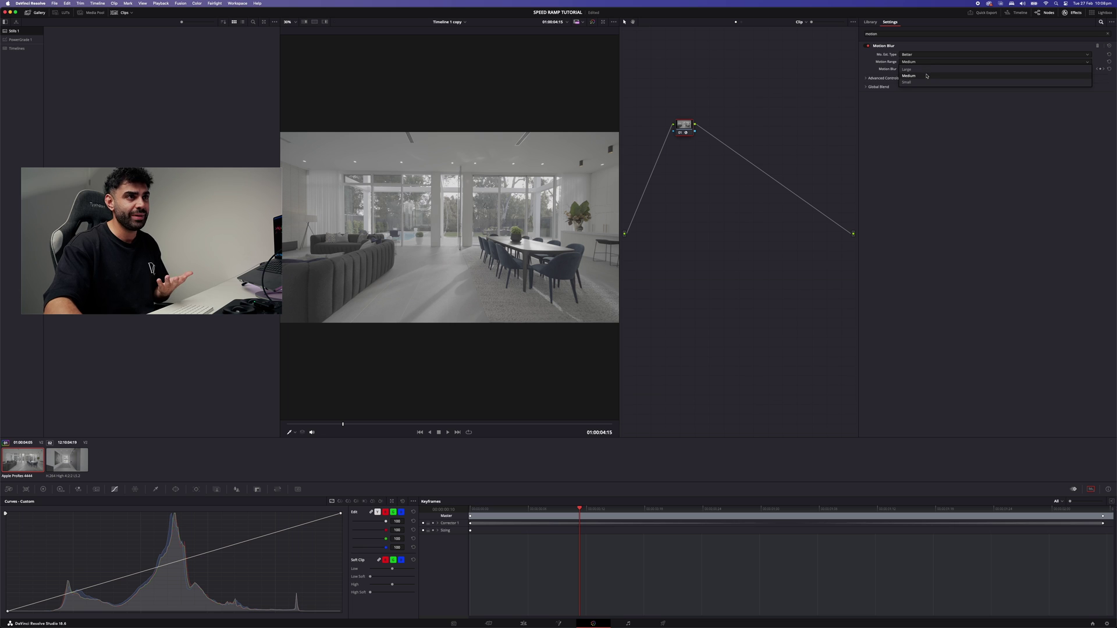
{"action": "left_click", "coordinate": [858, 86]}
{"action": "left_click", "coordinate": [867, 80]}
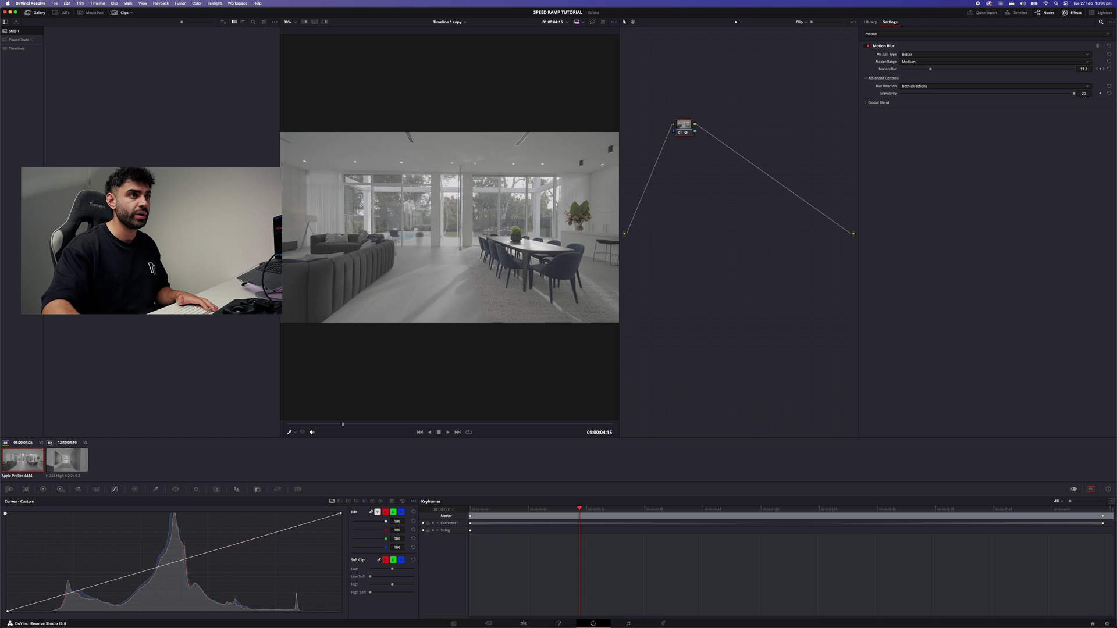
Render the motion-blurred clip in place again from Marker 1 and save it.
{"action": "left_click", "coordinate": [523, 624]}
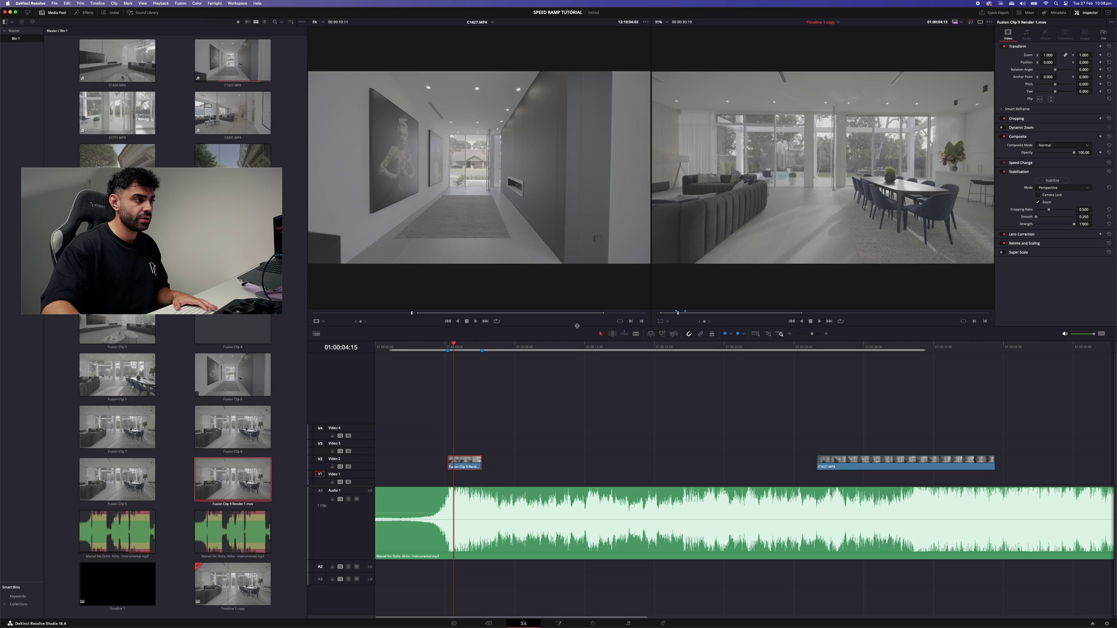
{"action": "key", "text": "shift+Up"}
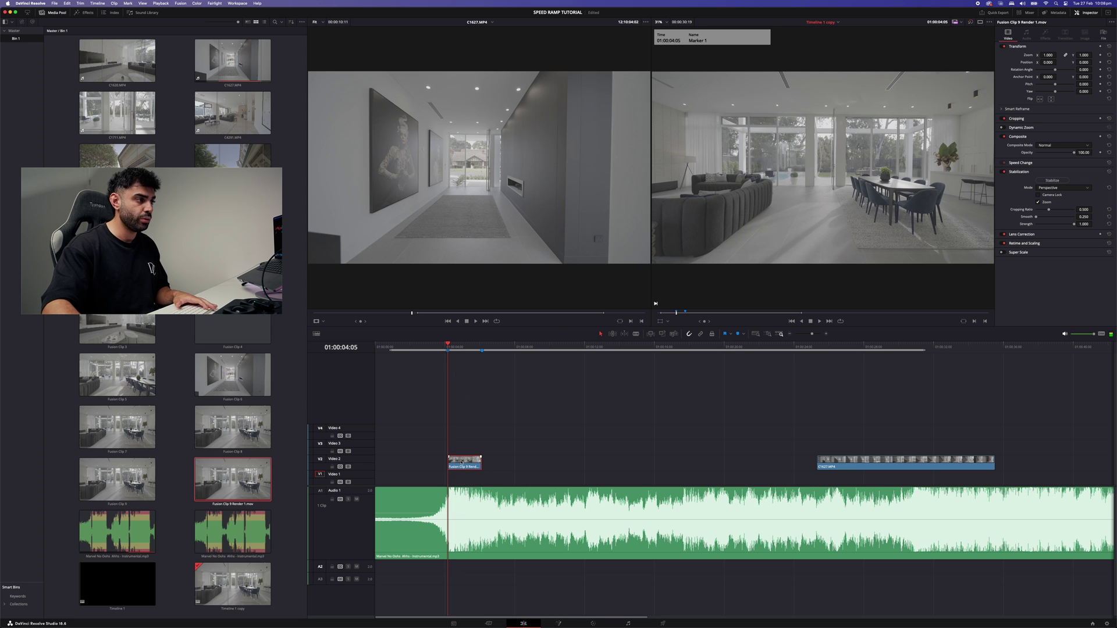
{"action": "right_click", "coordinate": [462, 462]}
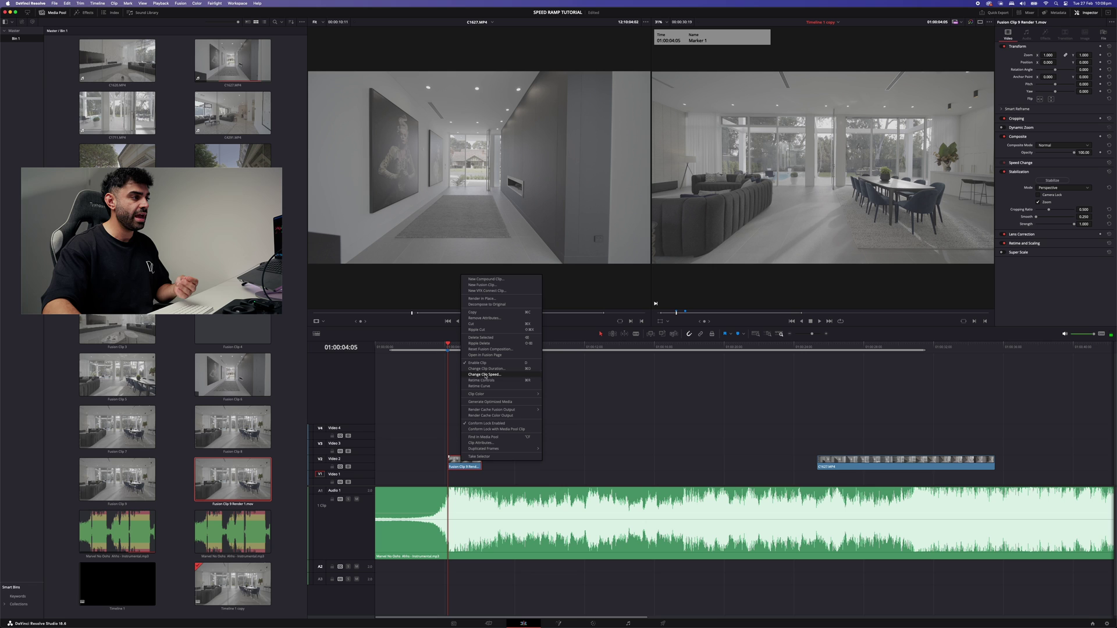
{"action": "left_click", "coordinate": [499, 299]}
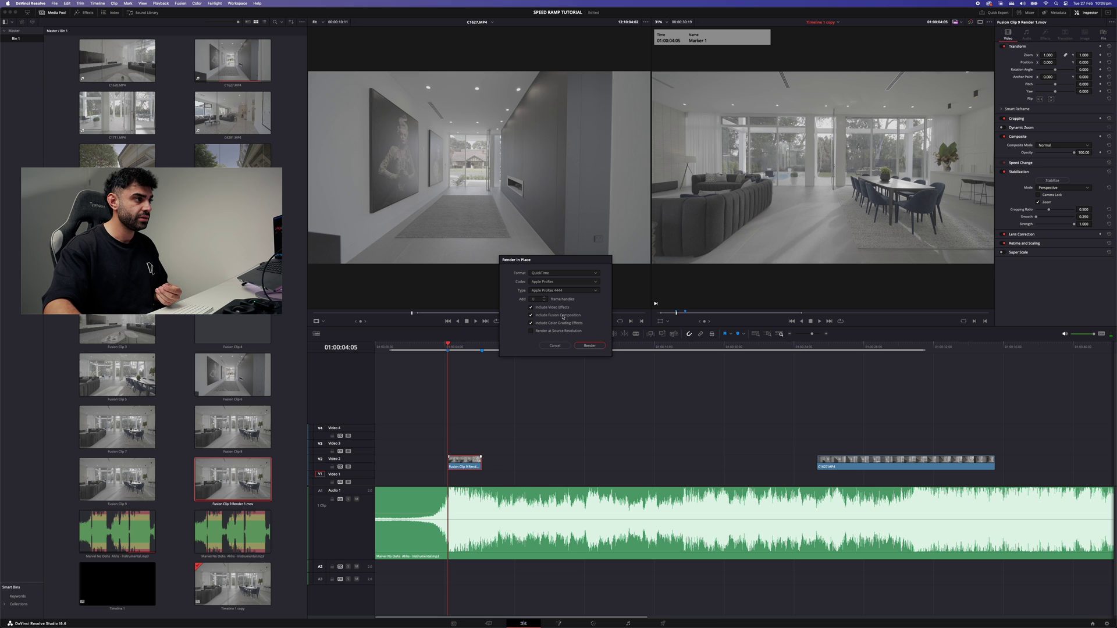
{"action": "left_click", "coordinate": [589, 345]}
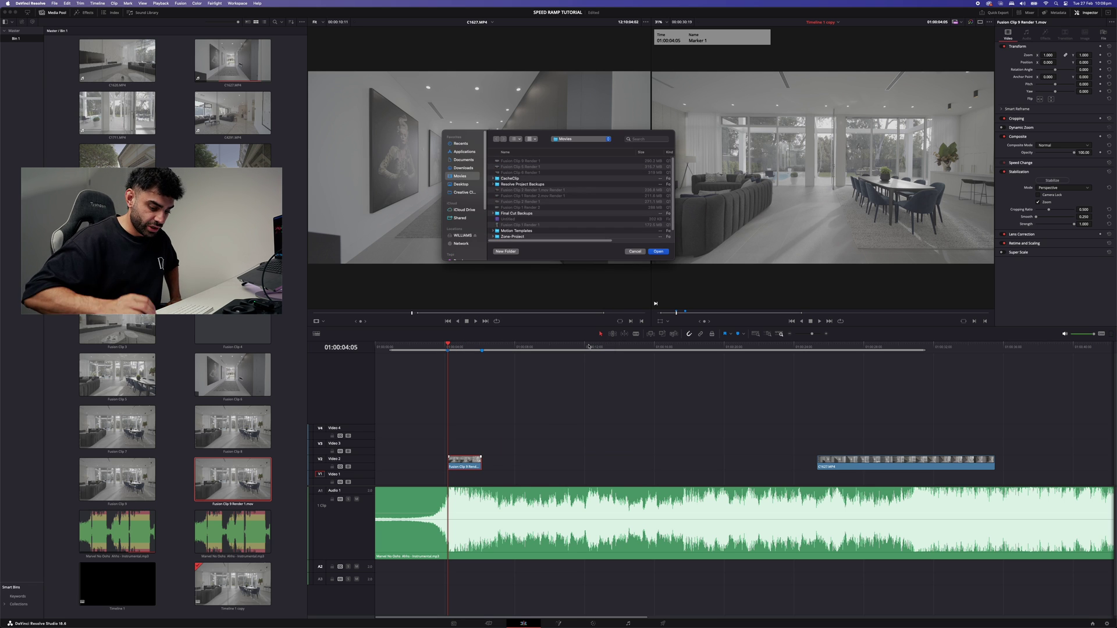
{"action": "key", "text": "Return"}
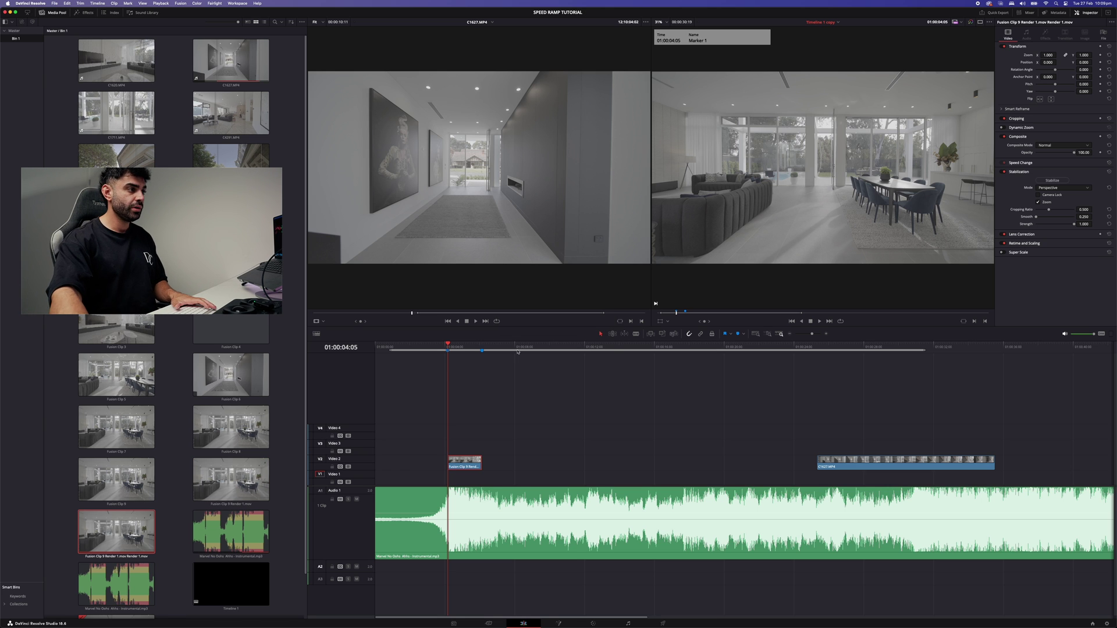
Review the rendered clip's playback, then slide C1627 left to butt against it.
{"action": "key", "text": "space"}
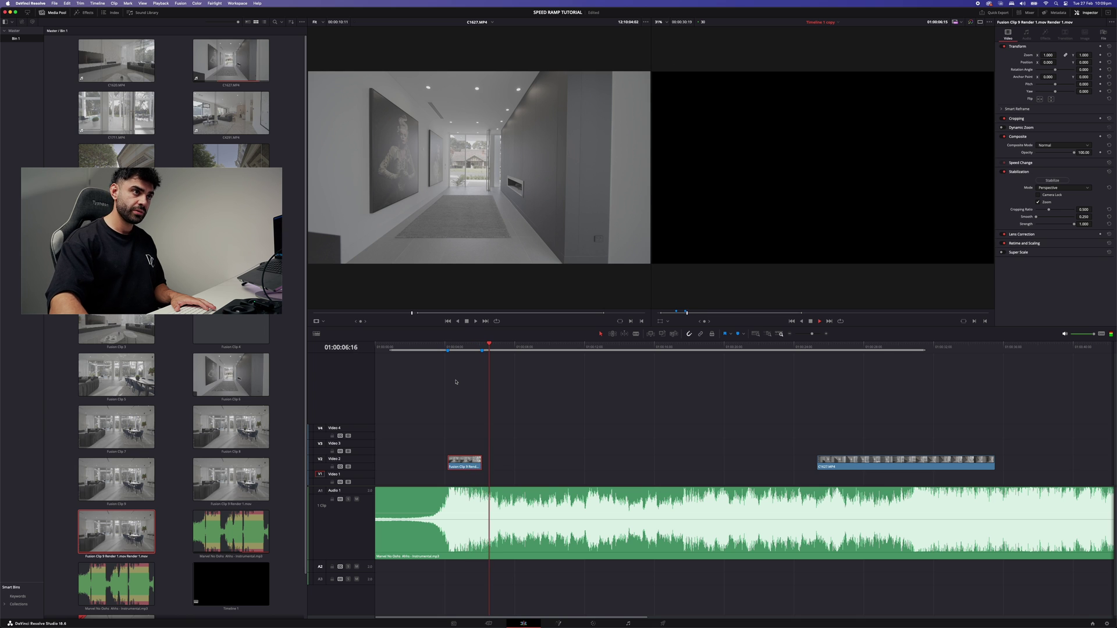
{"action": "left_click", "coordinate": [448, 346]}
{"action": "key", "text": "space"}
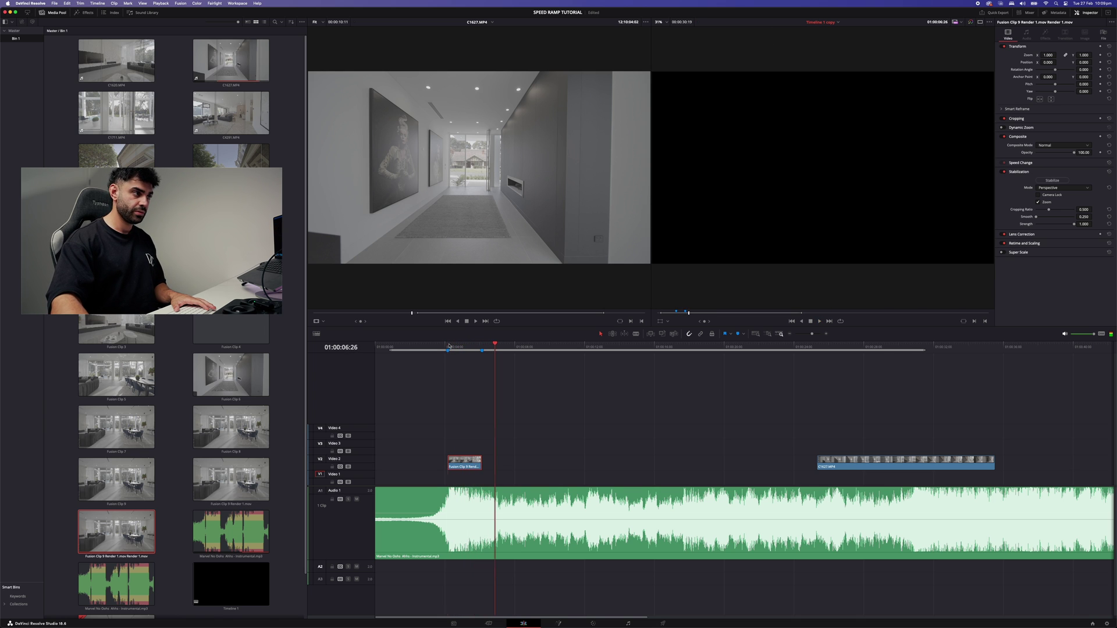
{"action": "left_click", "coordinate": [448, 347]}
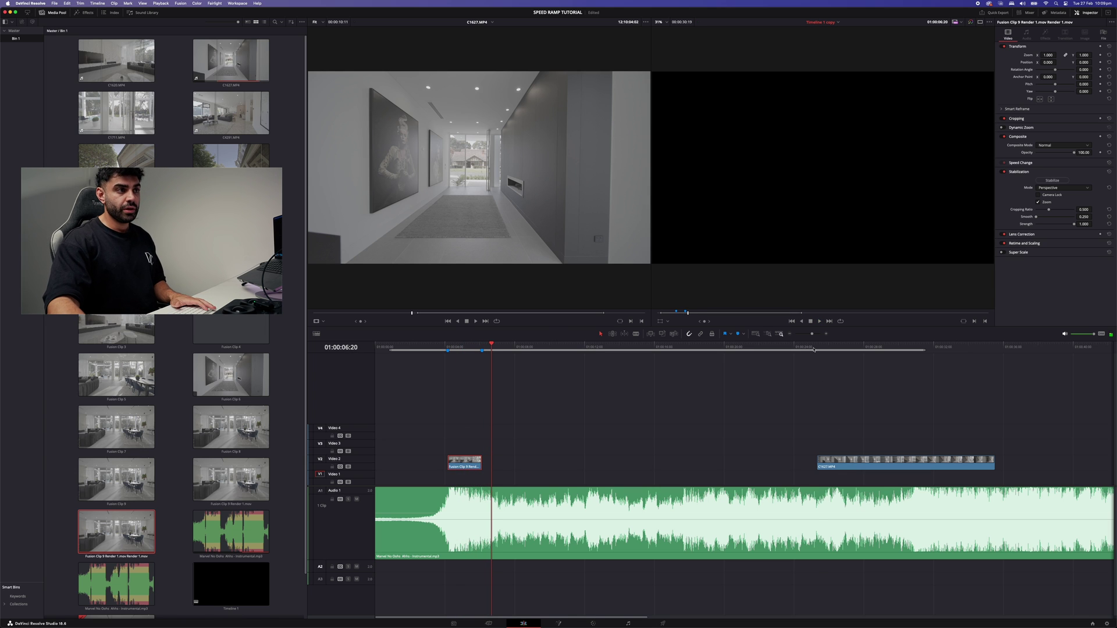
{"action": "key", "text": "Down"}
{"action": "left_click_drag", "start_coordinate": [848, 460], "coordinate": [513, 459]}
Review clip C1627 from Marker 2, set it to -100% reverse speed, and stabilize it.
{"action": "left_click", "coordinate": [463, 347]}
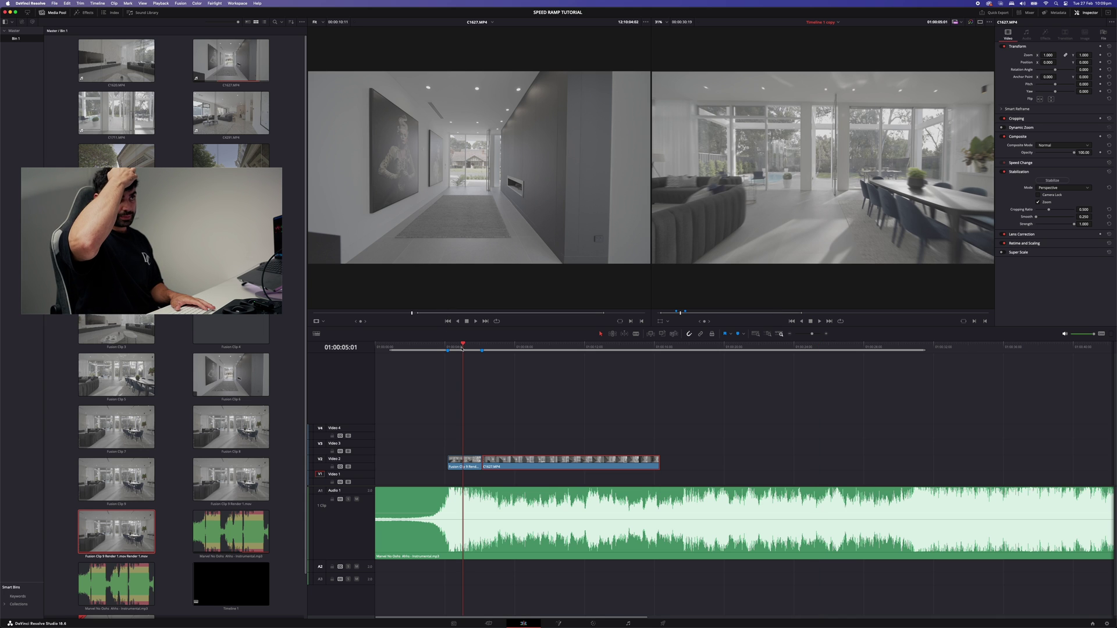
{"action": "left_click", "coordinate": [481, 348]}
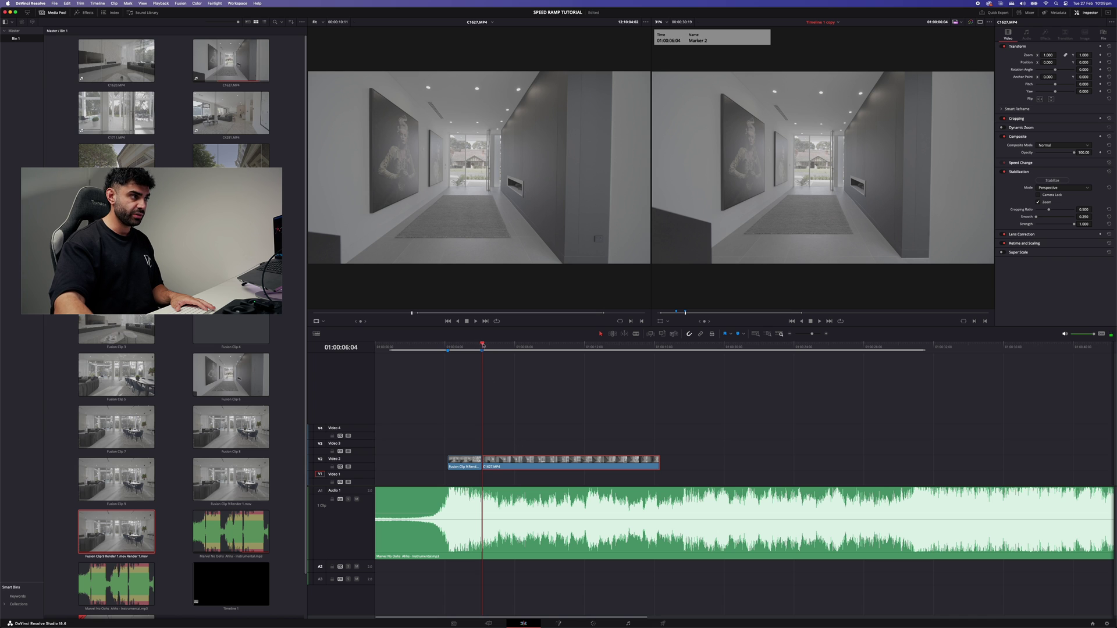
{"action": "mouse_move", "coordinate": [483, 345]}
{"action": "left_mouse_down"}
{"action": "mouse_move", "coordinate": [640, 347]}
{"action": "mouse_move", "coordinate": [580, 365]}
{"action": "left_mouse_up"}
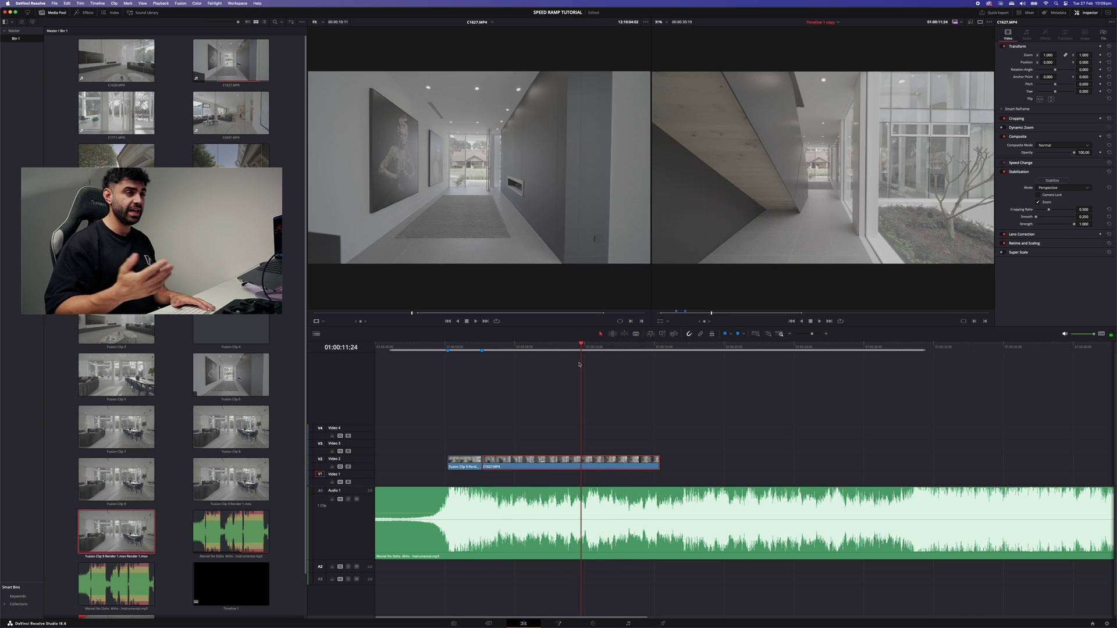
{"action": "type", "text": "r"}
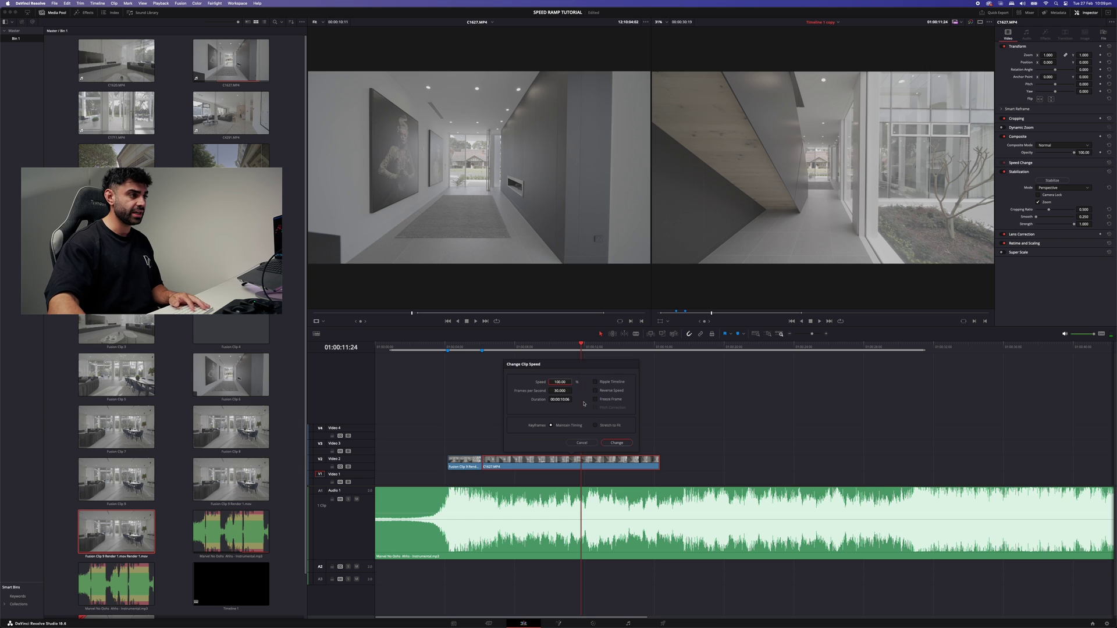
{"action": "type", "text": "-100"}
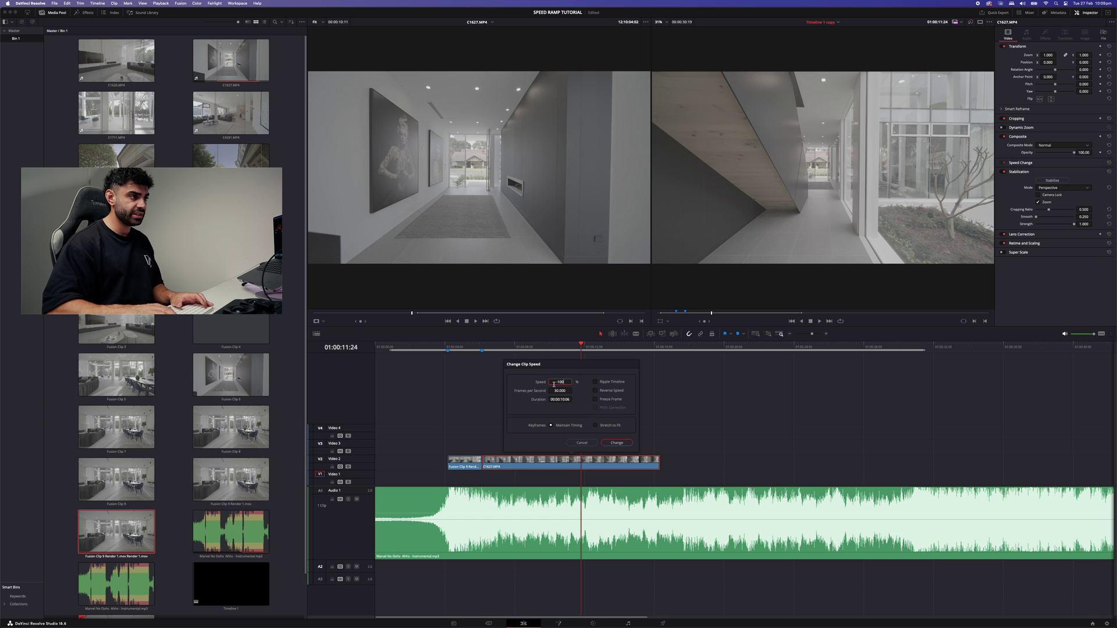
{"action": "key", "text": "Return"}
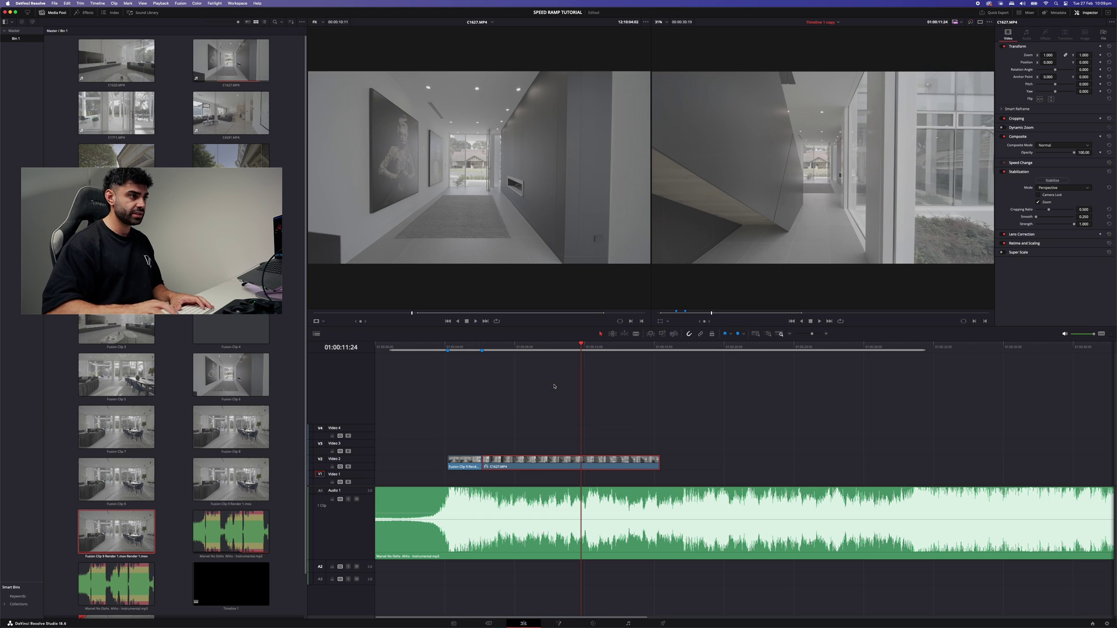
{"action": "left_click", "coordinate": [1038, 181]}
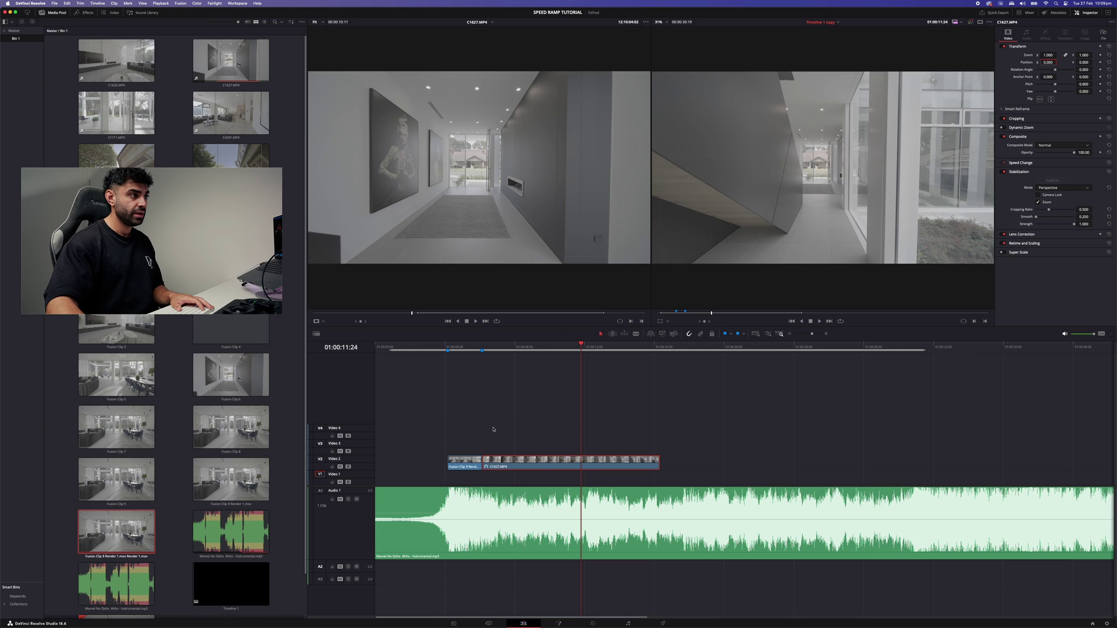
Convert C1627 into a new Fusion clip and move the playhead to Marker 2.
{"action": "right_click", "coordinate": [504, 472]}
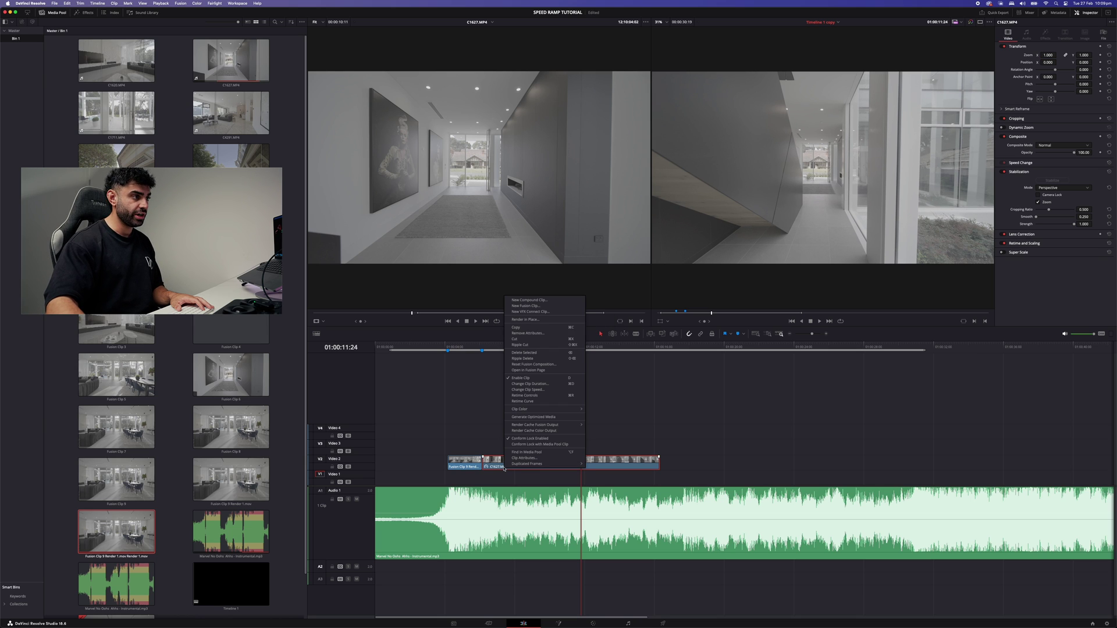
{"action": "left_click", "coordinate": [555, 307]}
{"action": "left_click", "coordinate": [485, 351]}
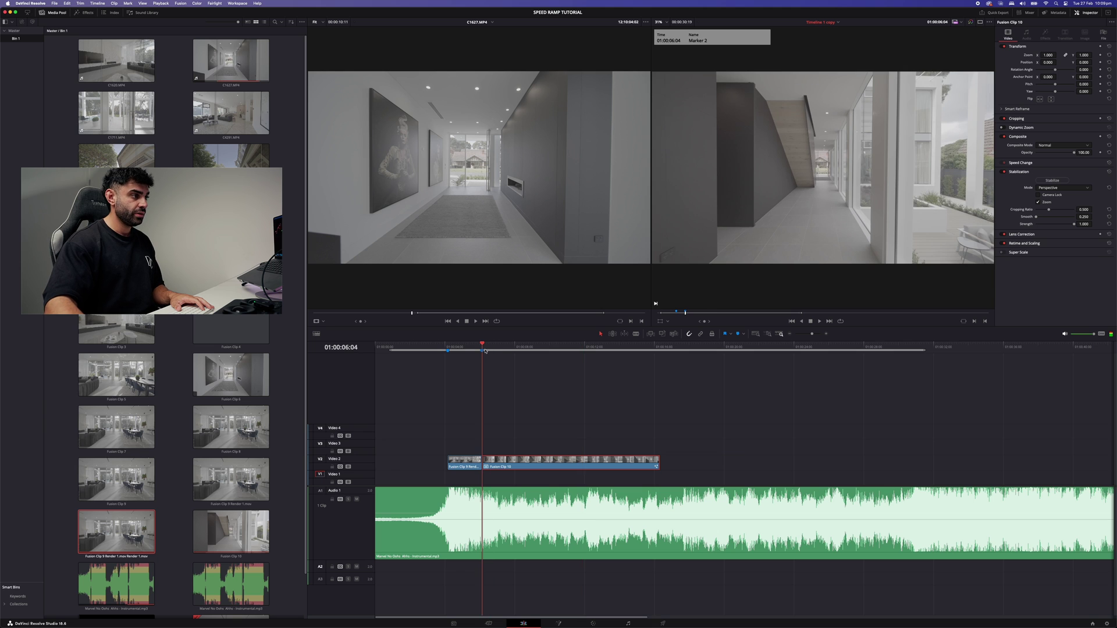
{"action": "mouse_move", "coordinate": [486, 351]}
{"action": "left_mouse_down"}
{"action": "mouse_move", "coordinate": [547, 354]}
{"action": "mouse_move", "coordinate": [485, 351]}
{"action": "left_mouse_up"}
Play back from Marker 2 and check the marker's time and name.
{"action": "key", "text": "space"}
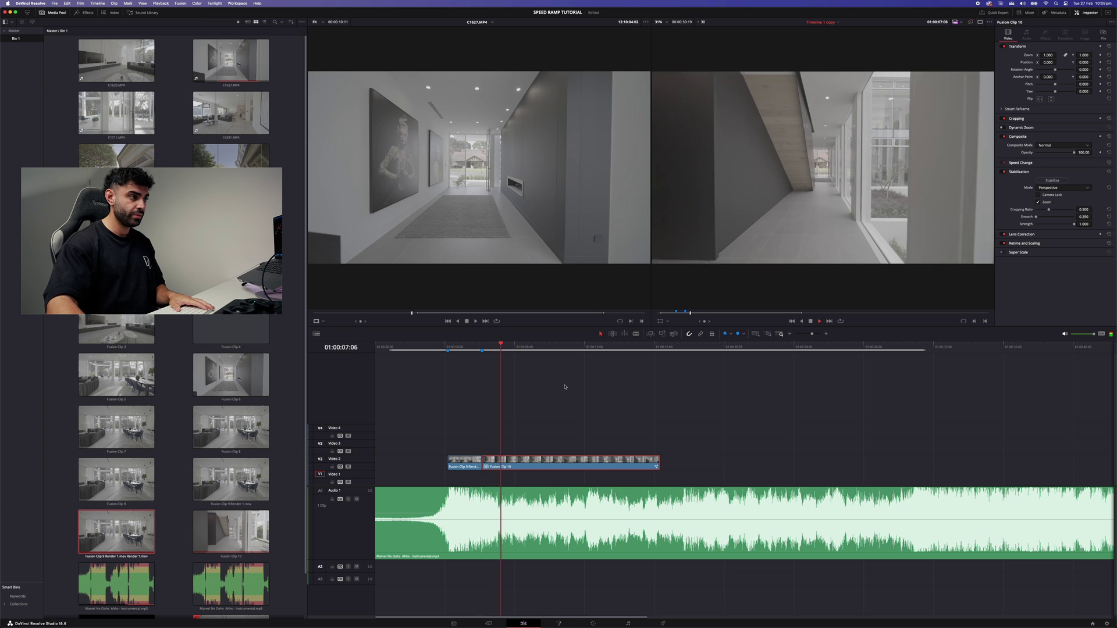
{"action": "left_click", "coordinate": [511, 347]}
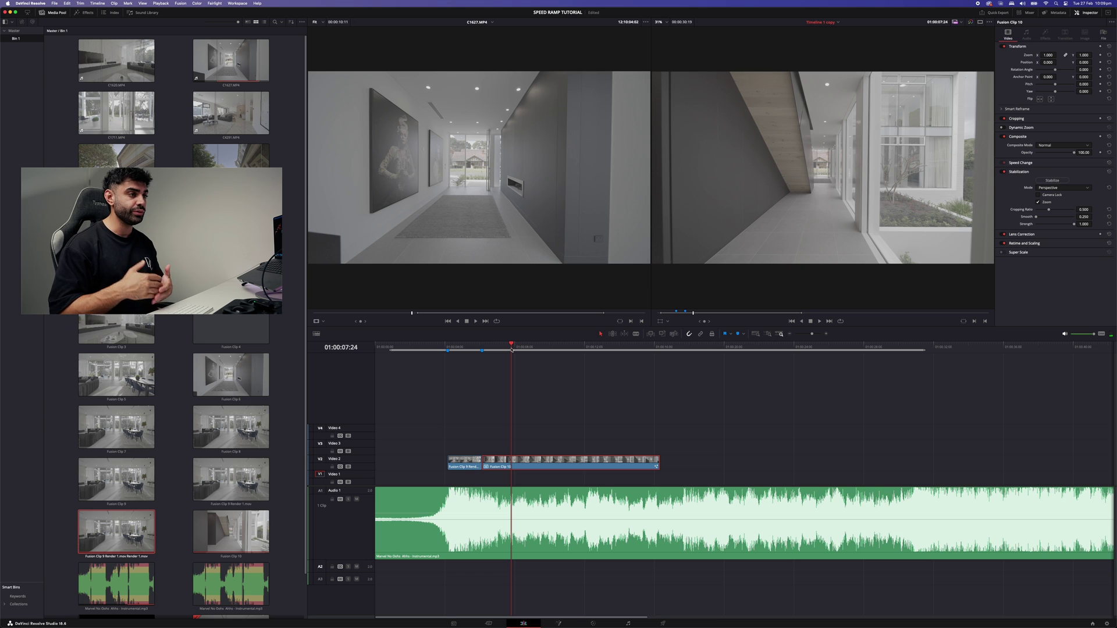
{"action": "left_click", "coordinate": [738, 336]}
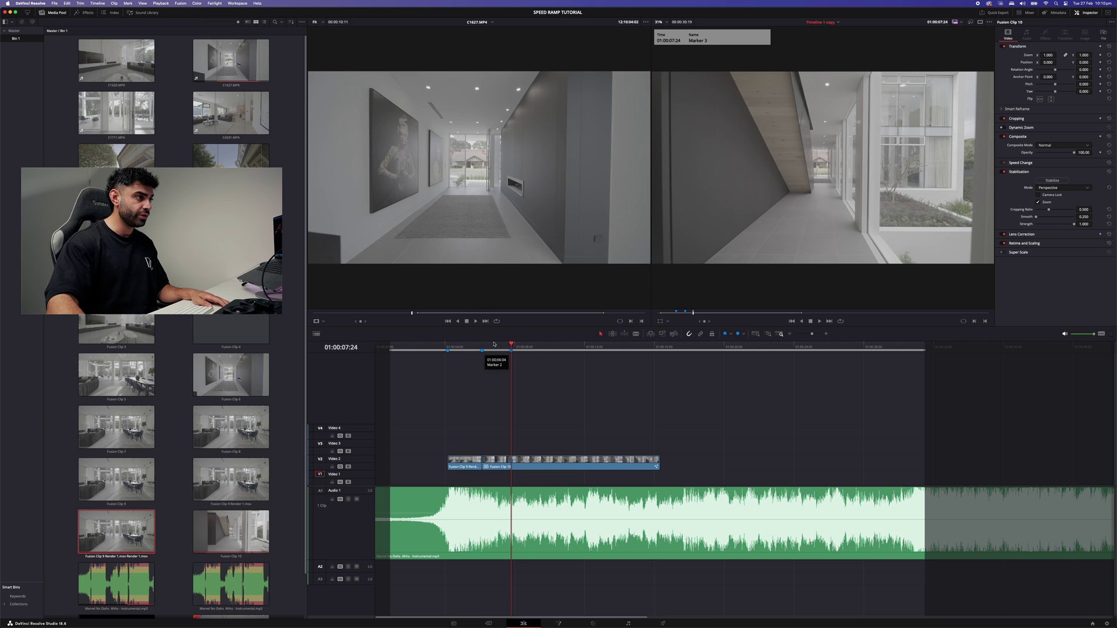
{"action": "left_click_drag", "start_coordinate": [496, 348], "coordinate": [482, 350]}
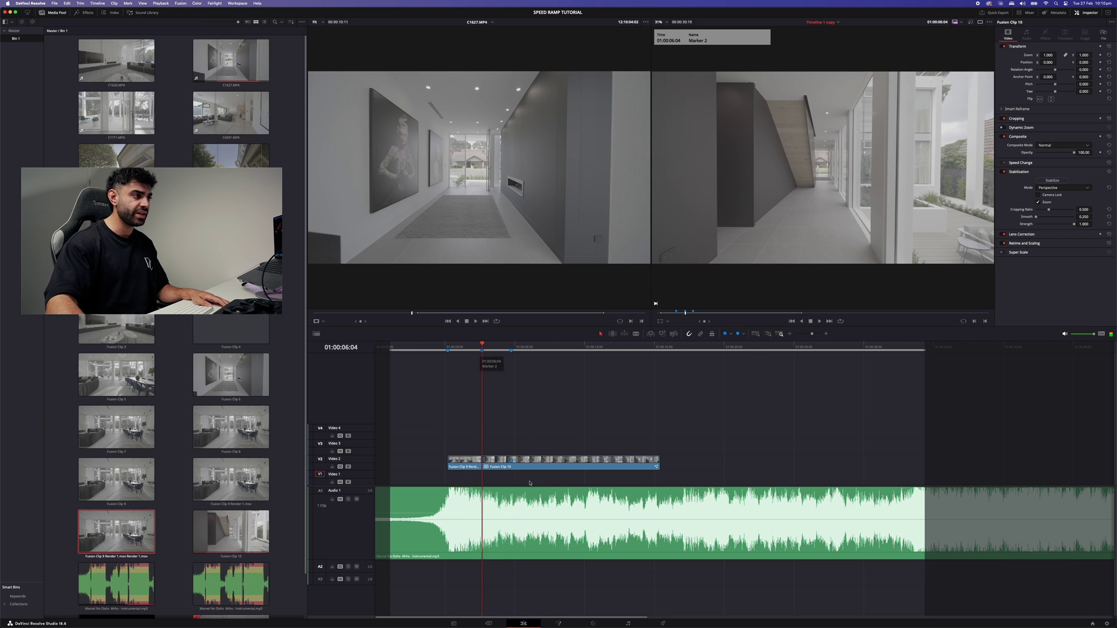
{"action": "left_click", "coordinate": [541, 465]}
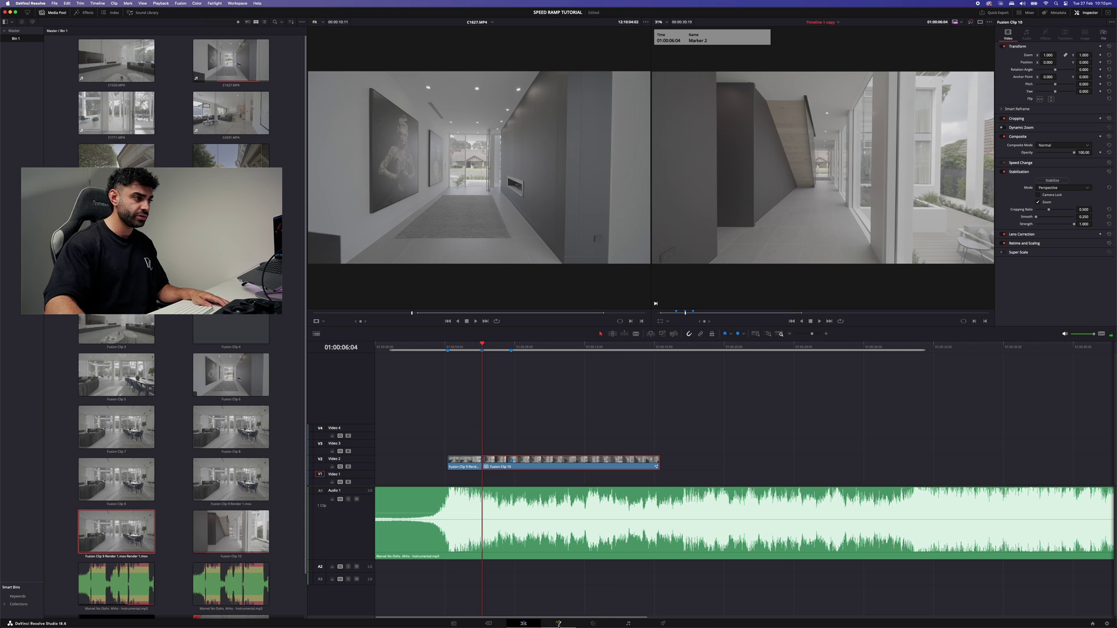
Insert a Time Stretcher node into Fusion Clip 10 on the Fusion page.
{"action": "left_click", "coordinate": [559, 623]}
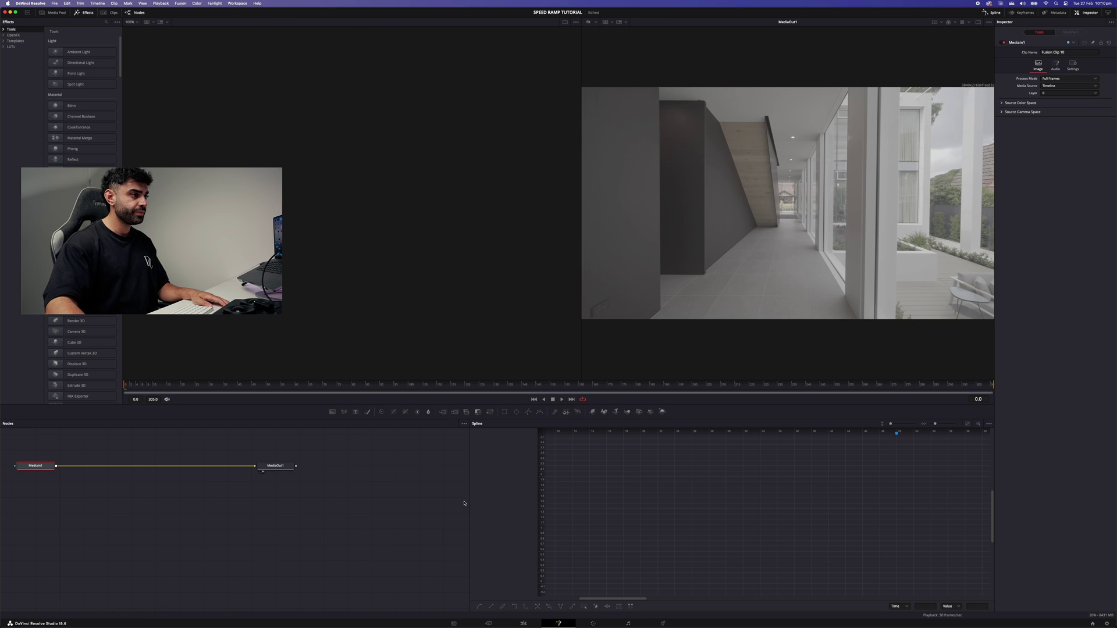
{"action": "key", "text": "shift+space"}
{"action": "type", "text": "ti"}
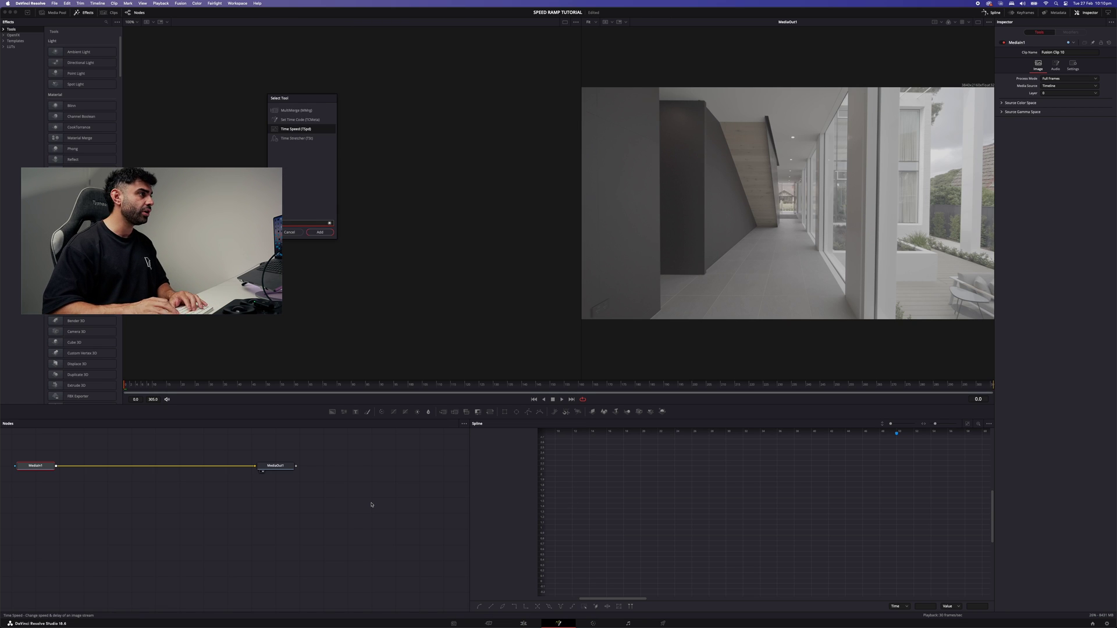
{"action": "key", "text": "Down"}
{"action": "key", "text": "Return"}
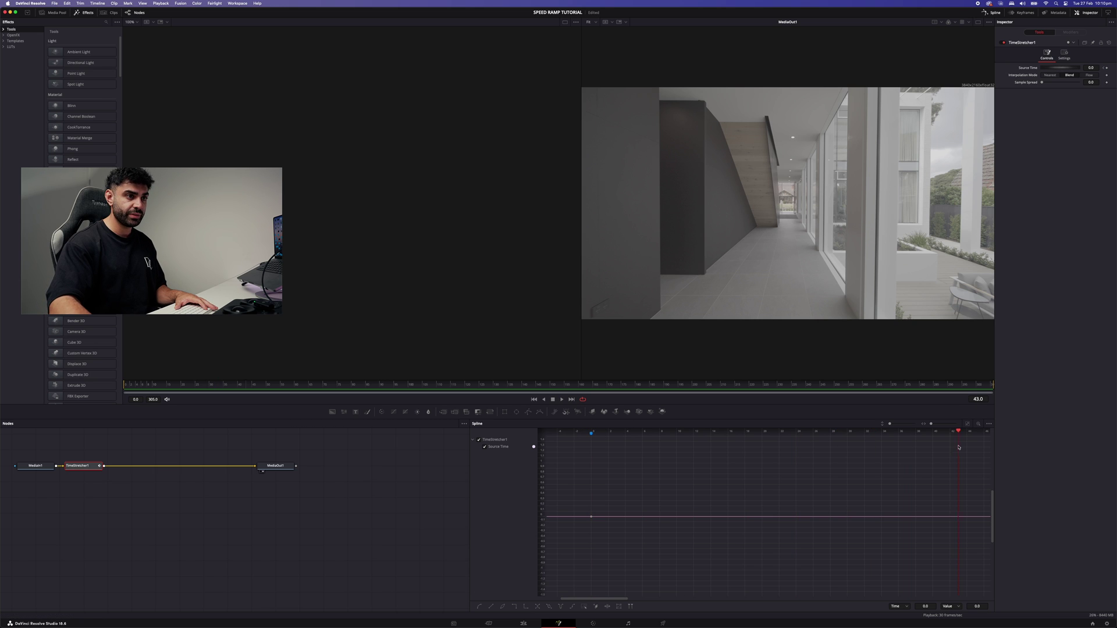
Keyframe the Time Stretcher's Source Time to 305 at frame 50.
{"action": "scroll", "coordinate": [903, 458], "scroll_direction": "right", "scroll_amount": 3}
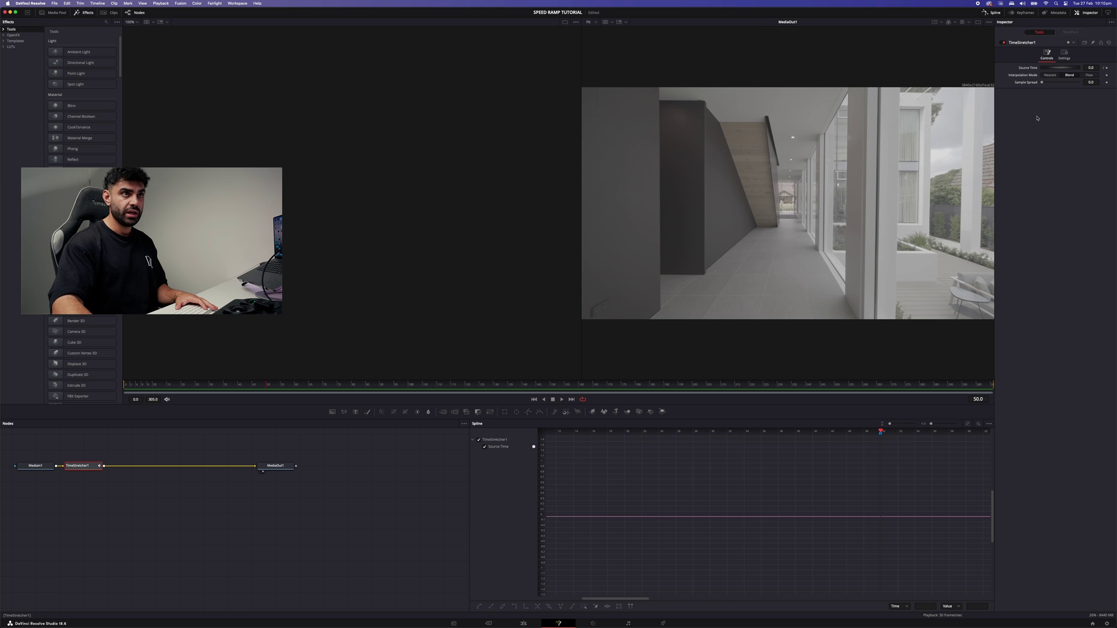
{"action": "left_click", "coordinate": [1091, 68]}
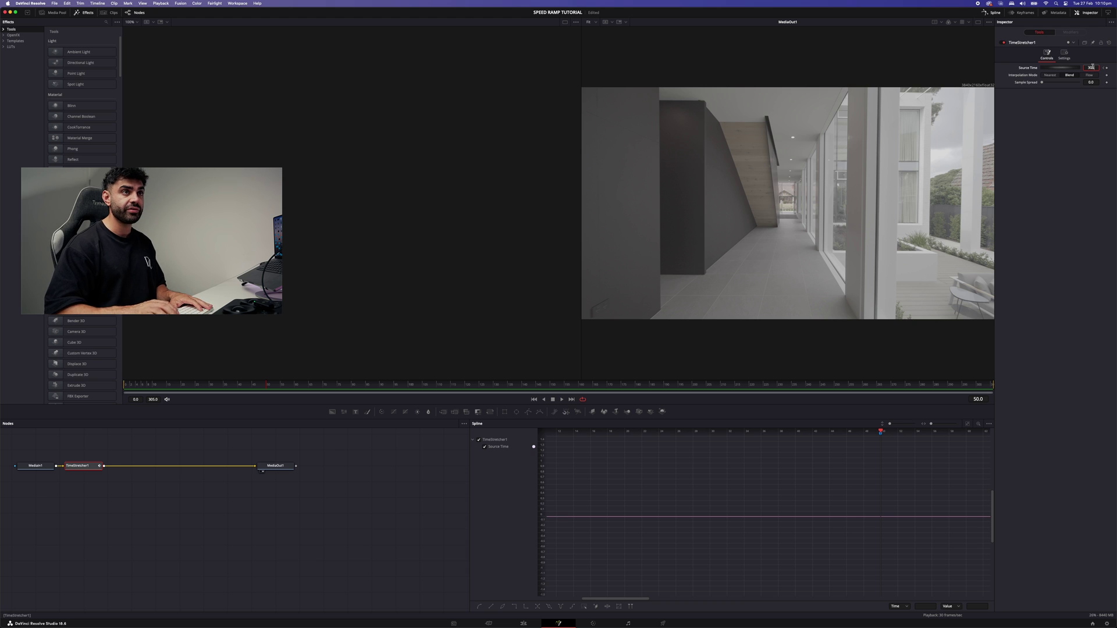
{"action": "key", "text": "Tab"}
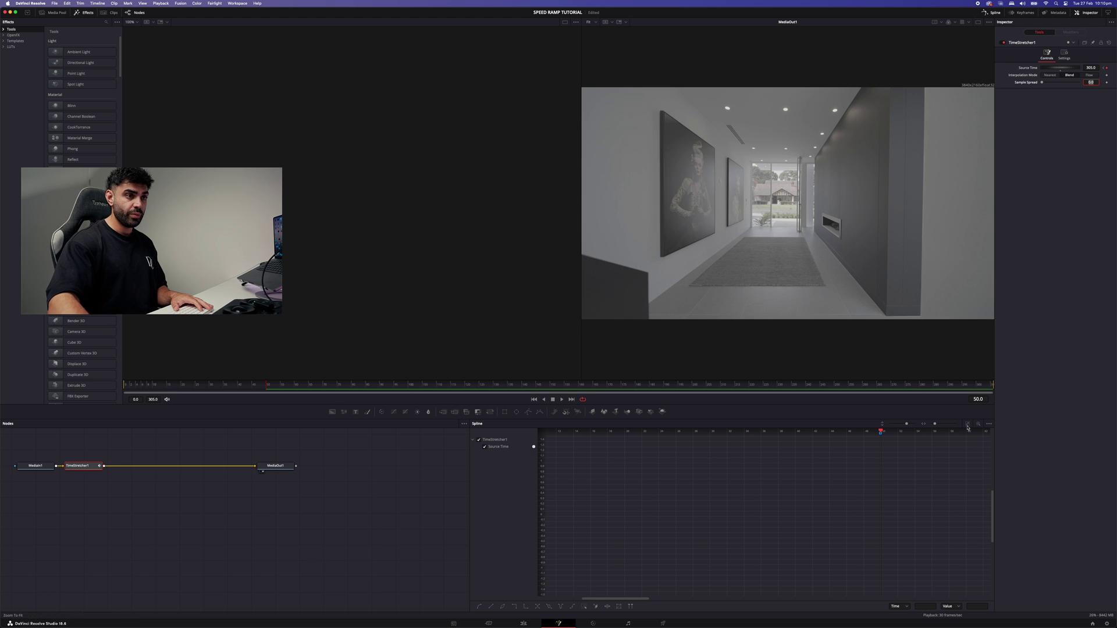
Ease the Source Time curve steeply out of the first keyframe and into the 305 keyframe.
{"action": "left_click", "coordinate": [968, 425]}
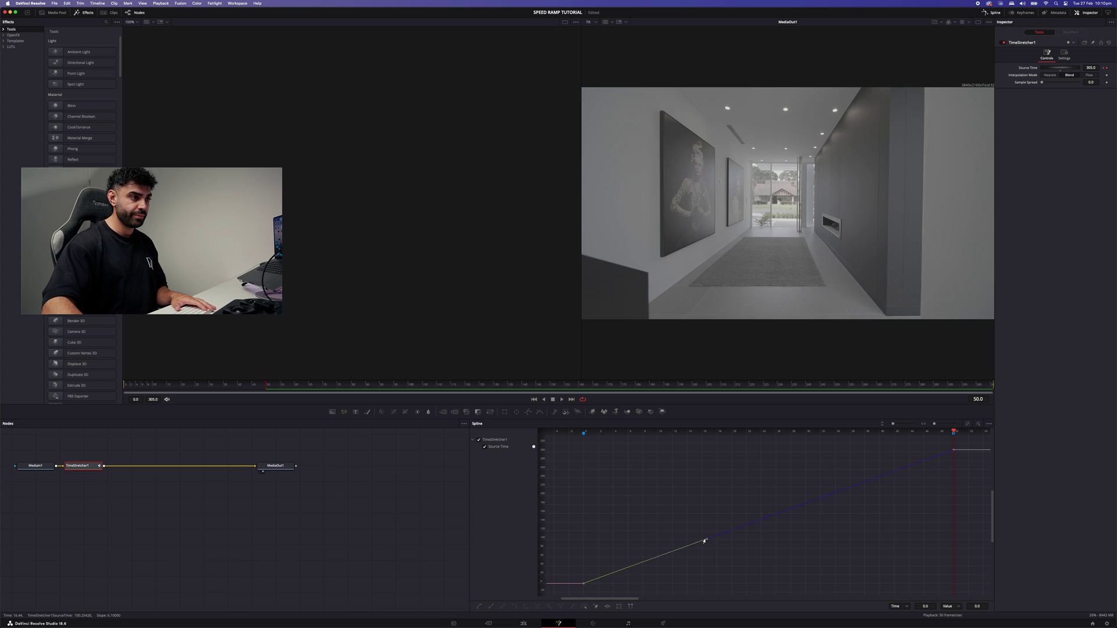
{"action": "left_click_drag", "start_coordinate": [705, 540], "coordinate": [579, 457]}
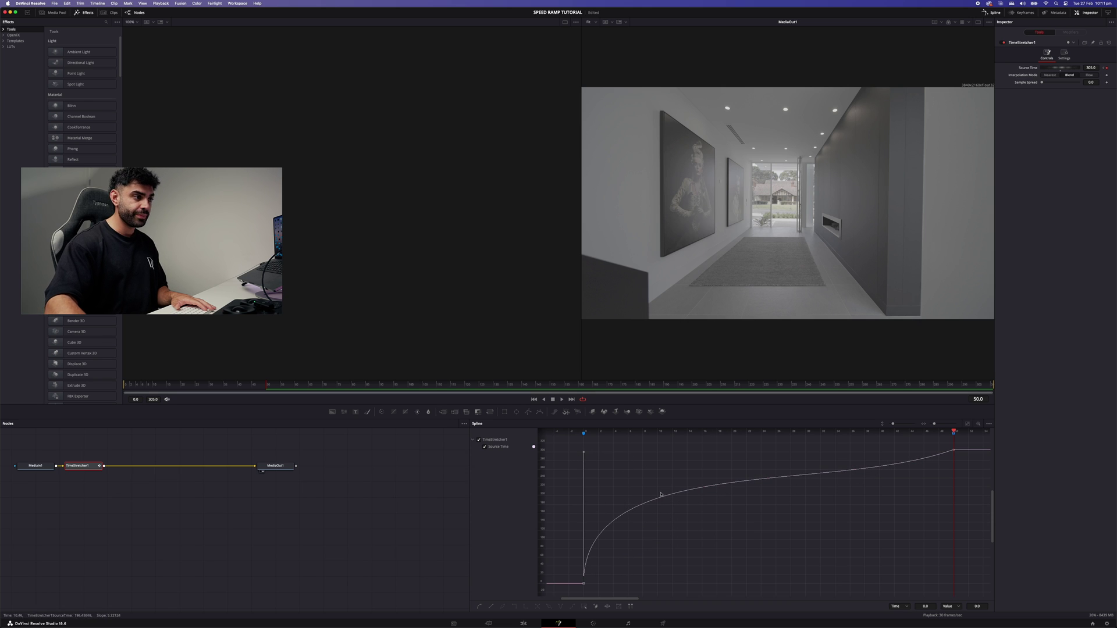
{"action": "left_click", "coordinate": [954, 450]}
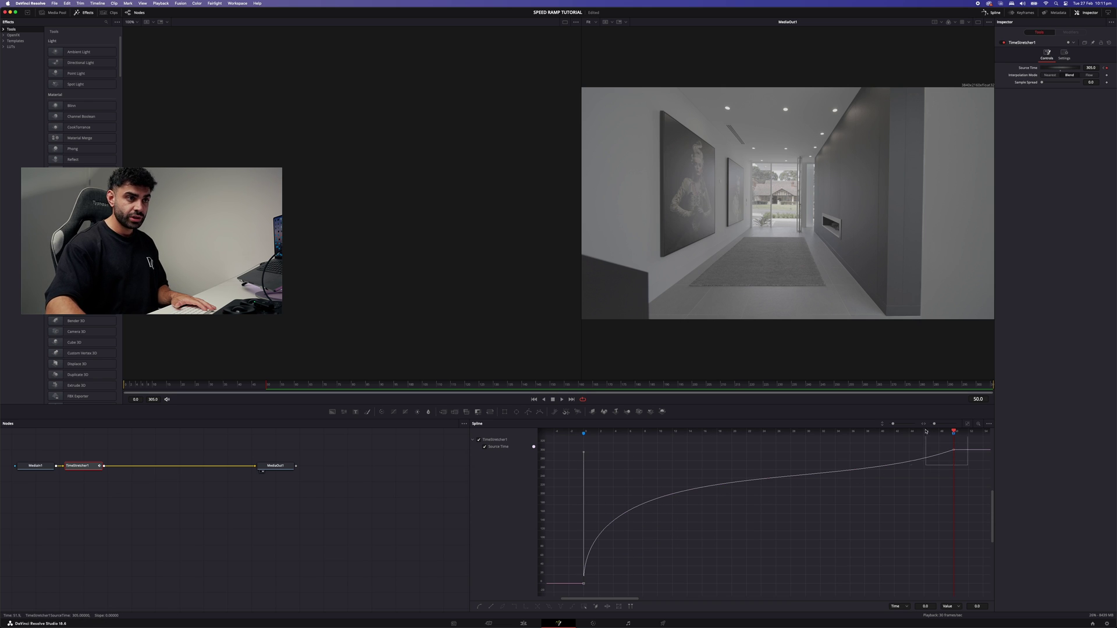
{"action": "left_click_drag", "start_coordinate": [926, 469], "coordinate": [874, 451]}
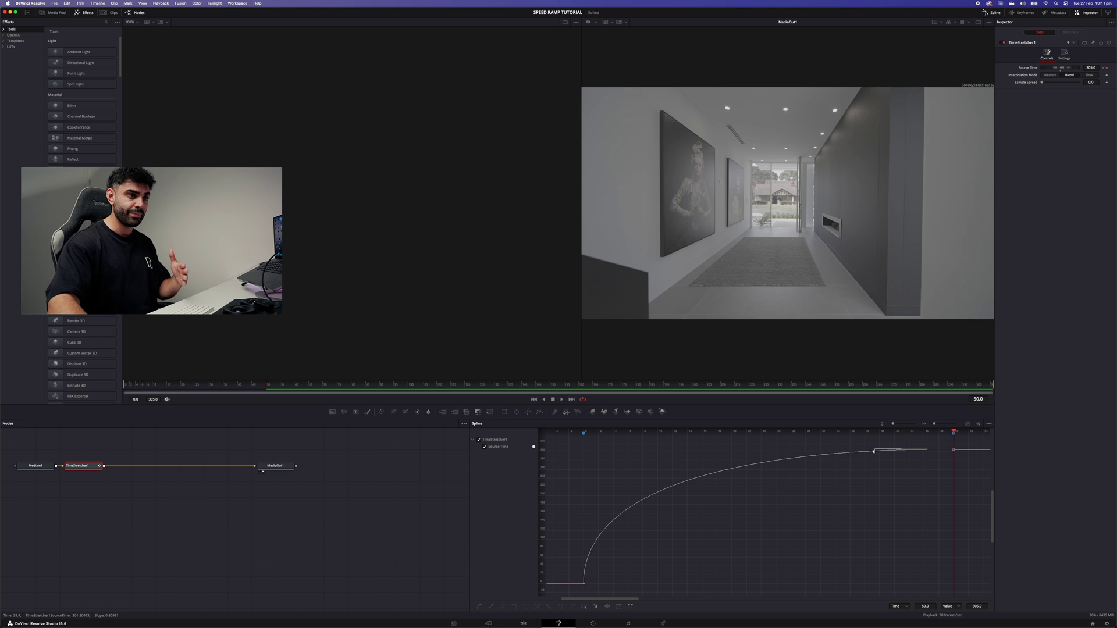
{"action": "key", "text": "super+z"}
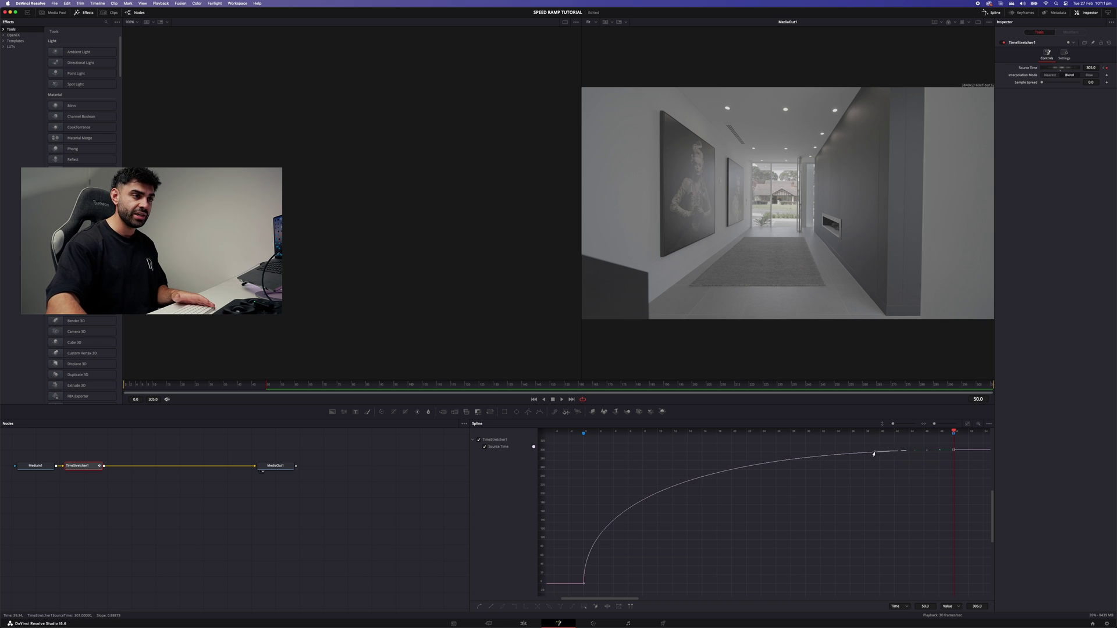
{"action": "key", "text": "super+shift+z"}
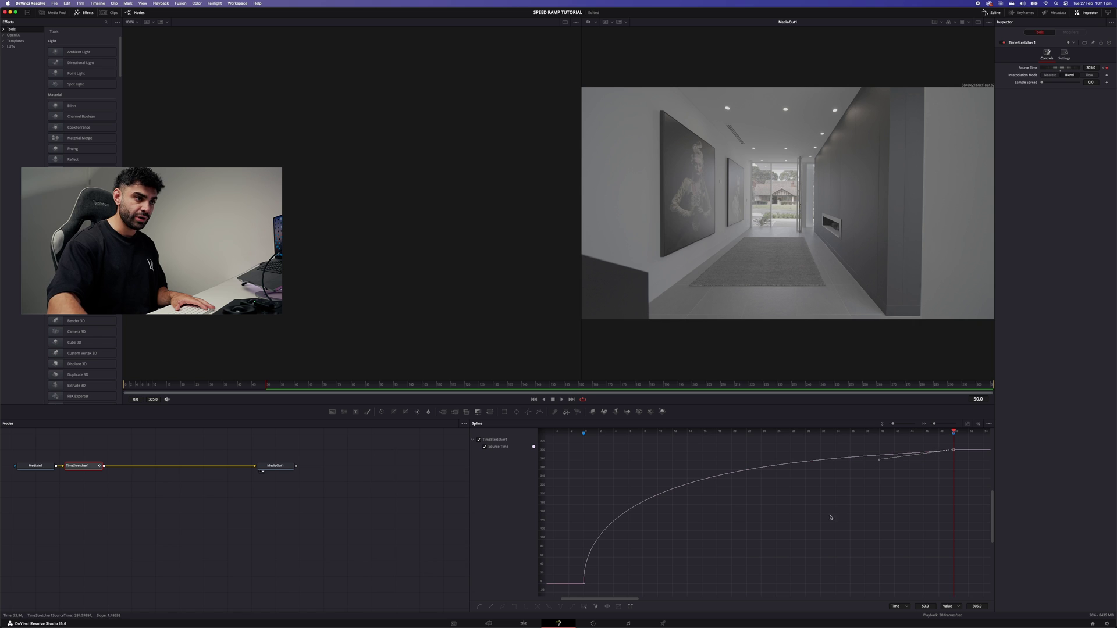
Soften the start handle, lift the end slightly, reset to frame 0 and return to Edit.
{"action": "left_click", "coordinate": [583, 583]}
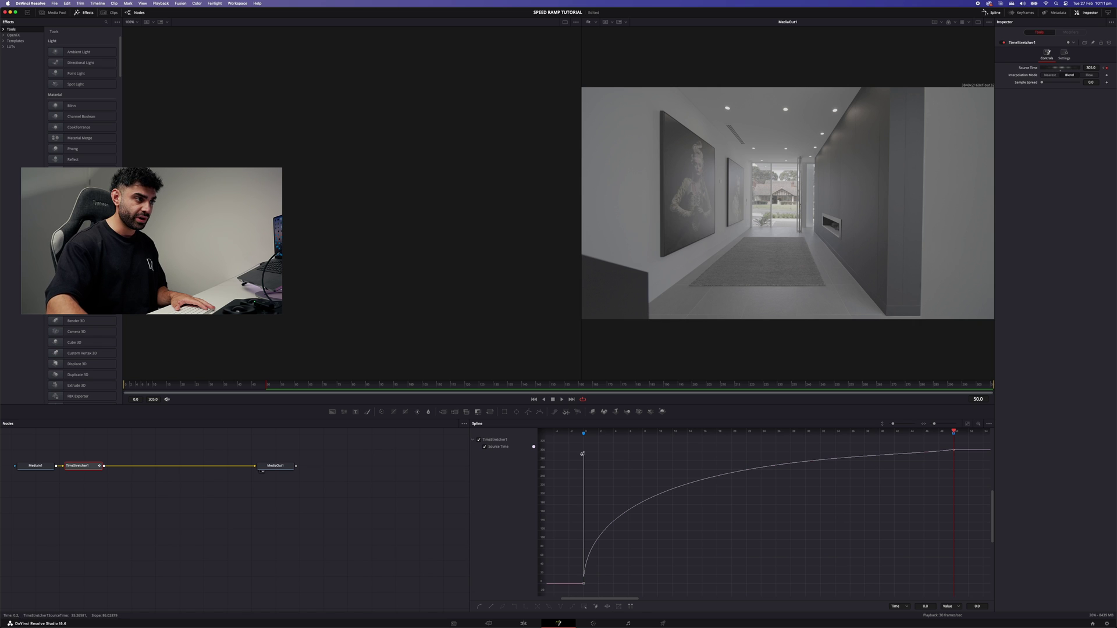
{"action": "left_click_drag", "start_coordinate": [584, 433], "coordinate": [572, 435]}
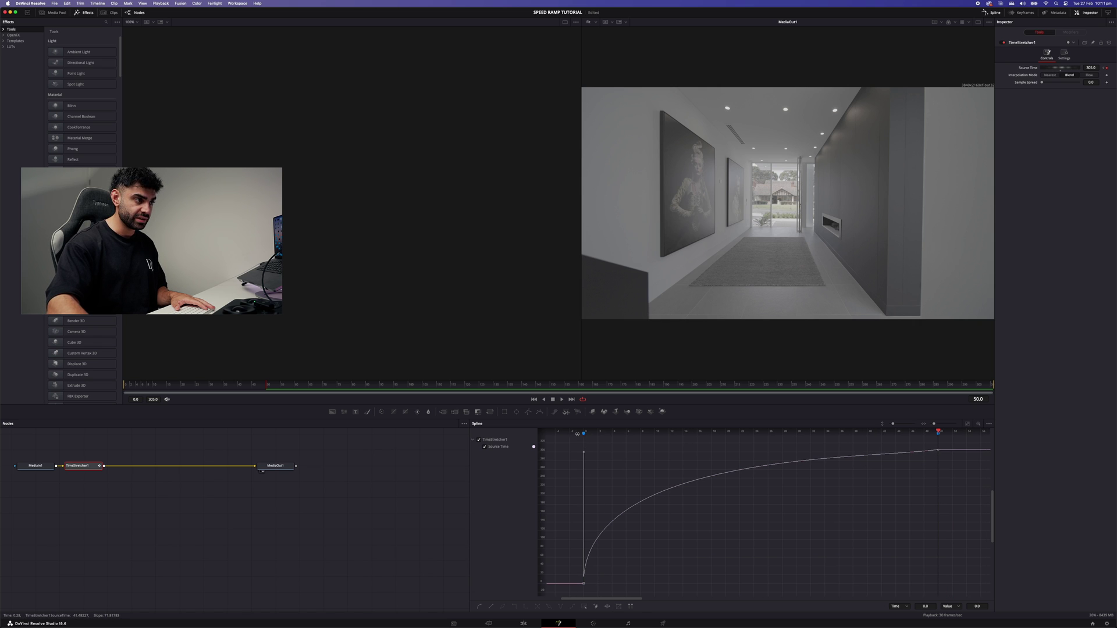
{"action": "left_click", "coordinate": [579, 454]}
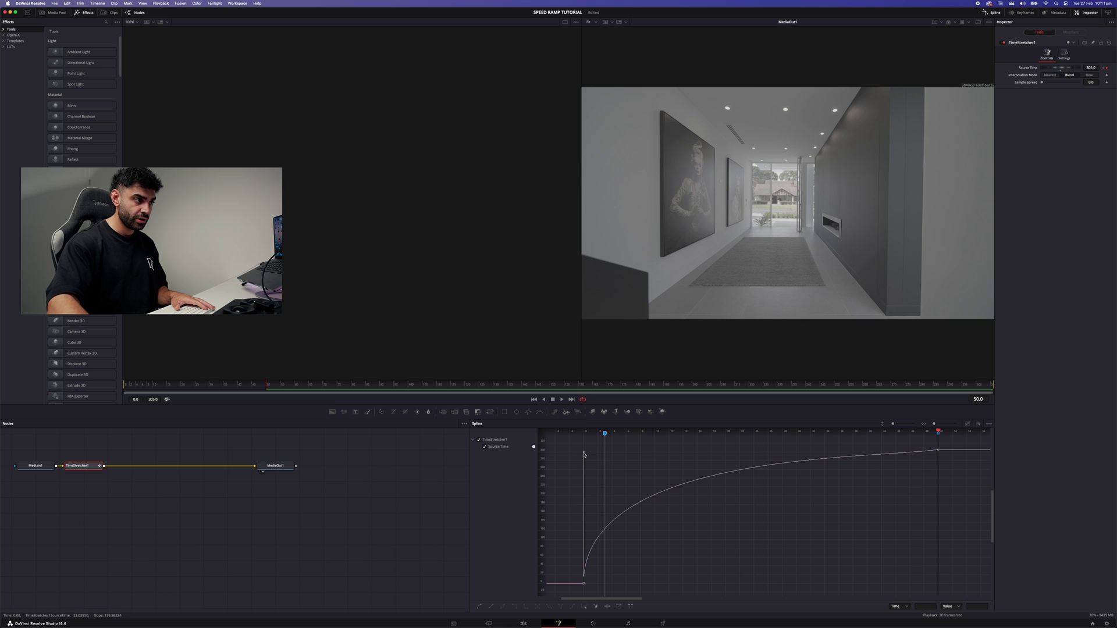
{"action": "left_click", "coordinate": [589, 470]}
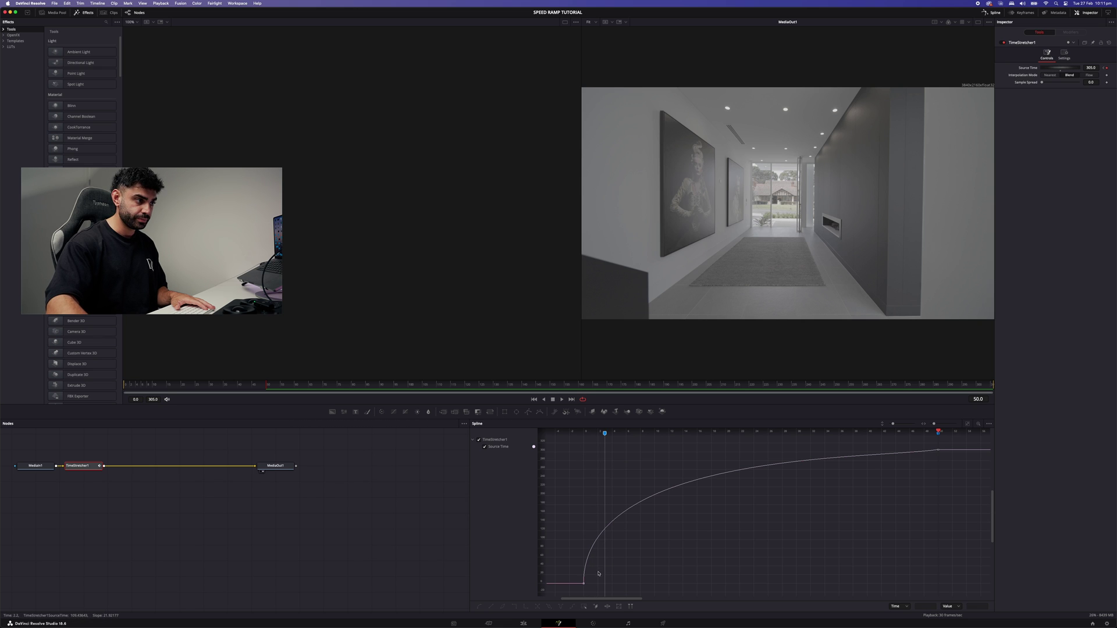
{"action": "left_click", "coordinate": [584, 583]}
{"action": "left_click_drag", "start_coordinate": [584, 455], "coordinate": [570, 478]}
{"action": "left_click", "coordinate": [938, 450]}
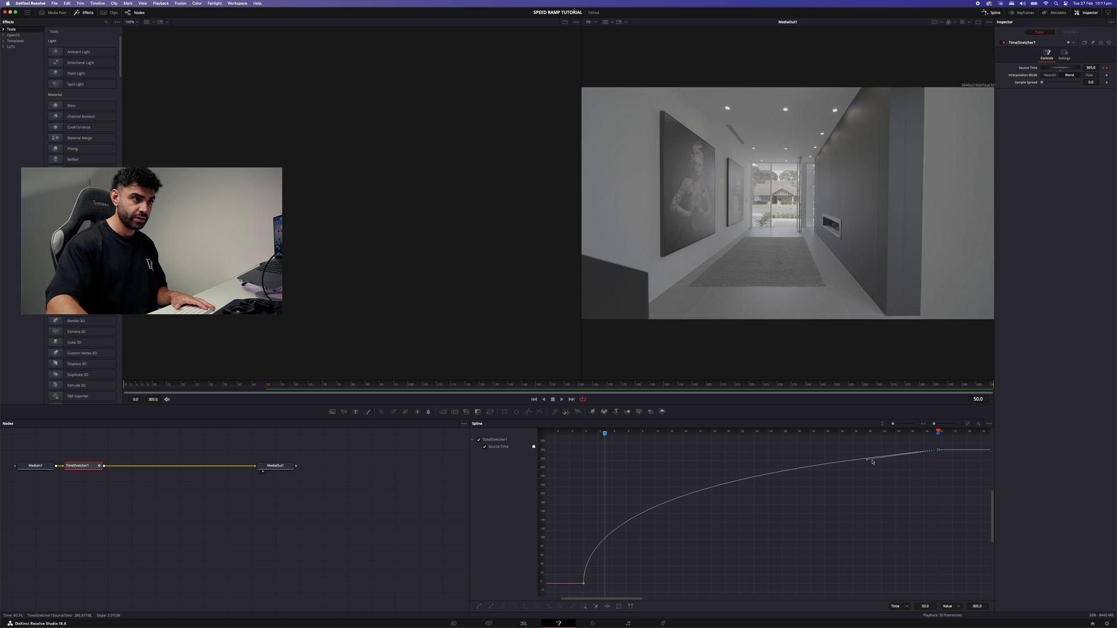
{"action": "left_click_drag", "start_coordinate": [869, 461], "coordinate": [867, 455]}
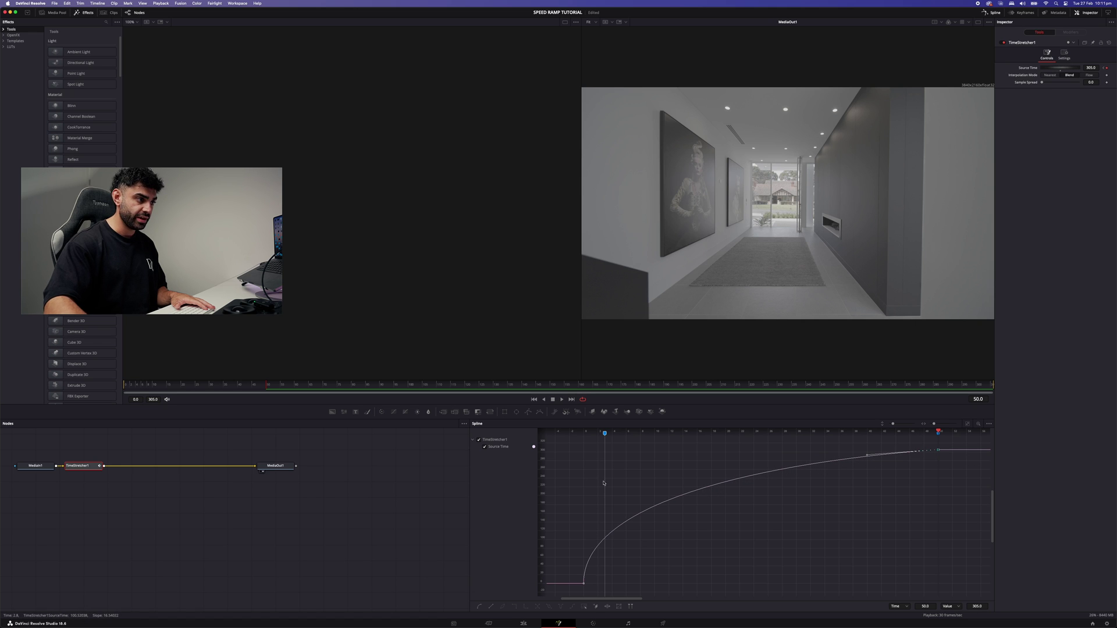
{"action": "left_click_drag", "start_coordinate": [604, 431], "coordinate": [582, 440]}
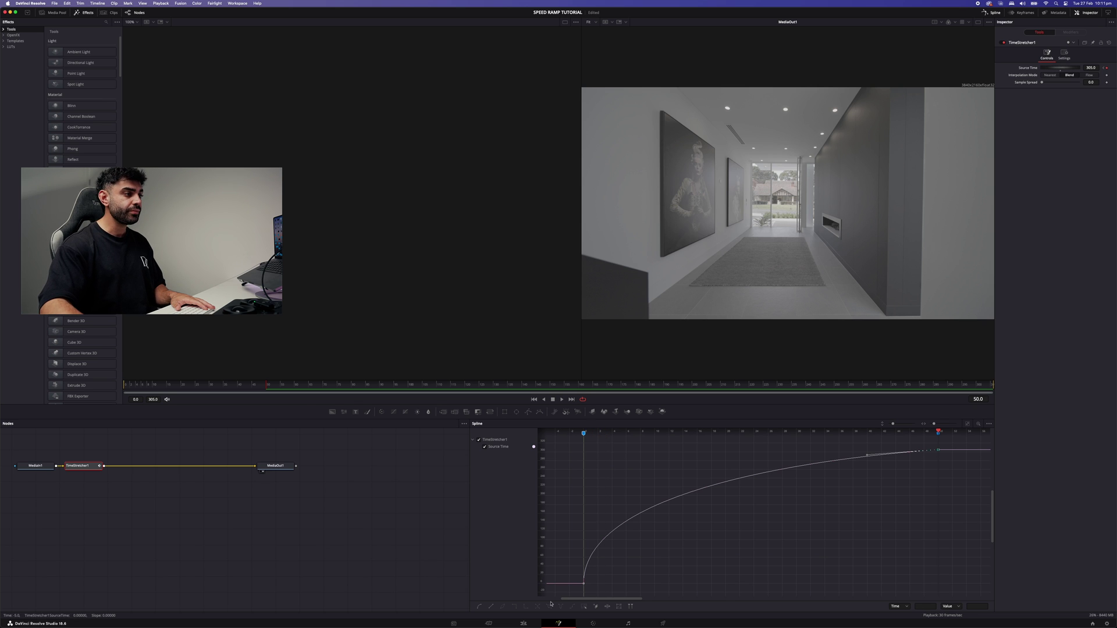
{"action": "left_click", "coordinate": [522, 623]}
Play back the speed ramp on the timeline, stopping at Marker 2.
{"action": "left_click", "coordinate": [456, 347]}
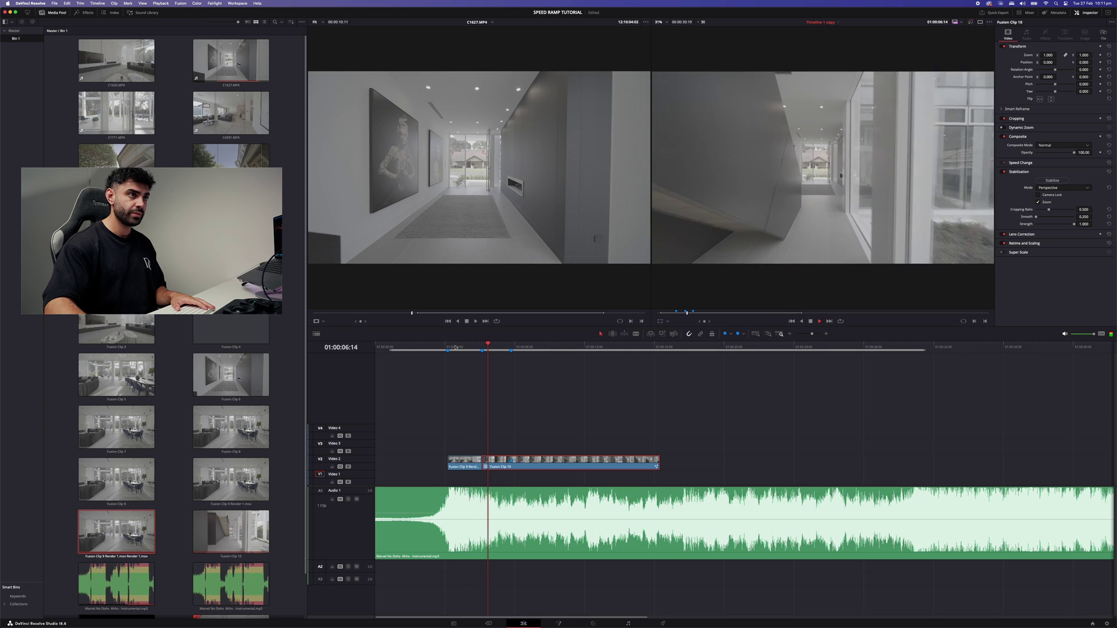
{"action": "left_click", "coordinate": [460, 347]}
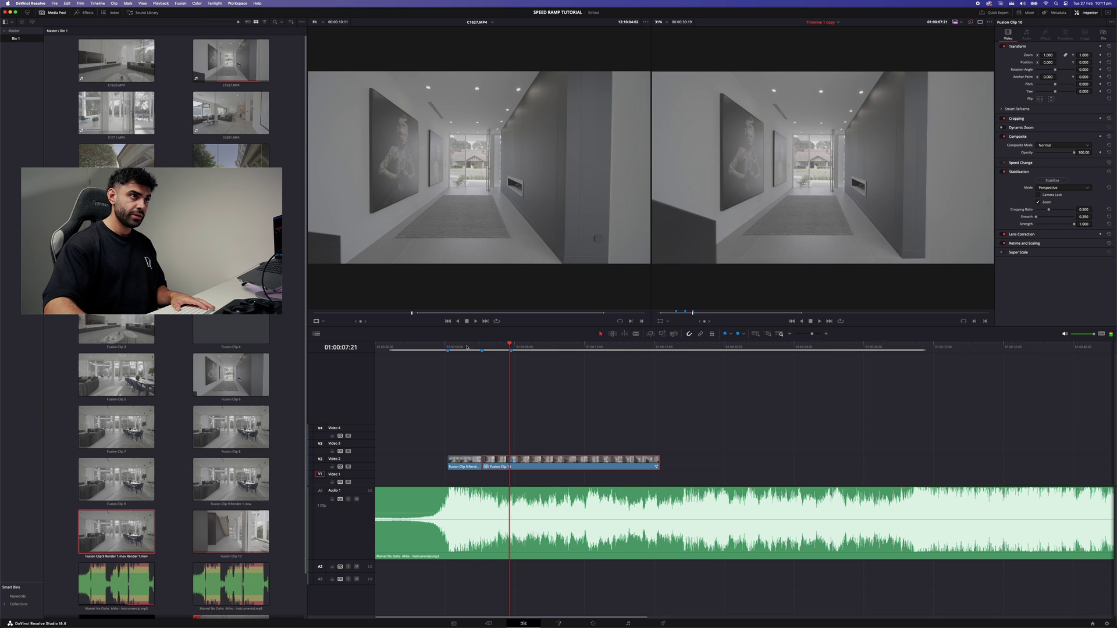
{"action": "left_click", "coordinate": [472, 348]}
{"action": "key", "text": "space"}
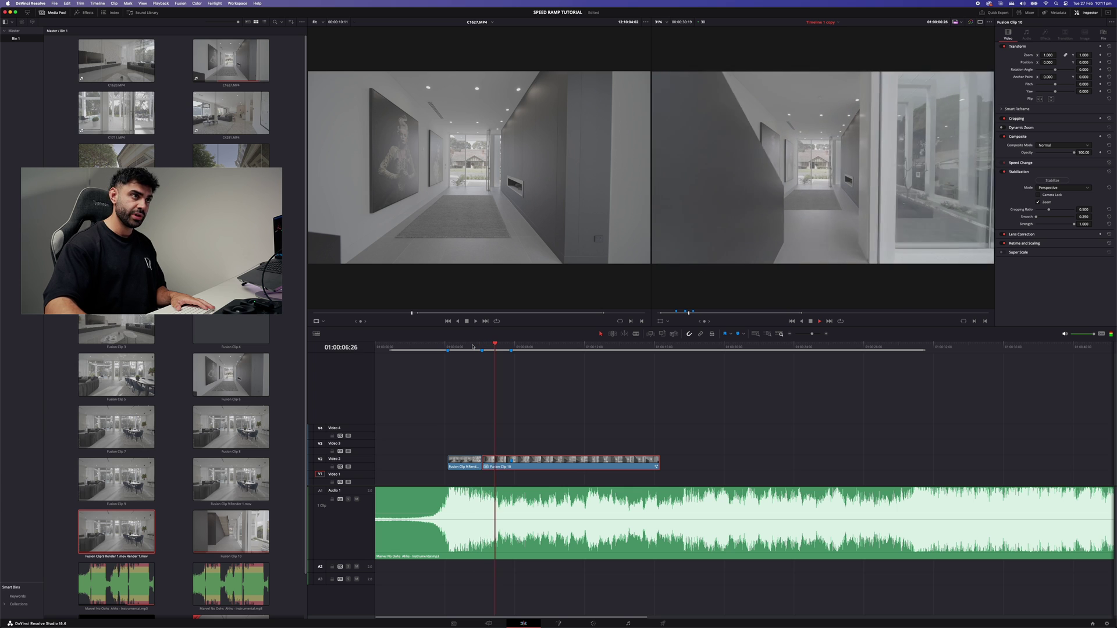
{"action": "left_click", "coordinate": [483, 349]}
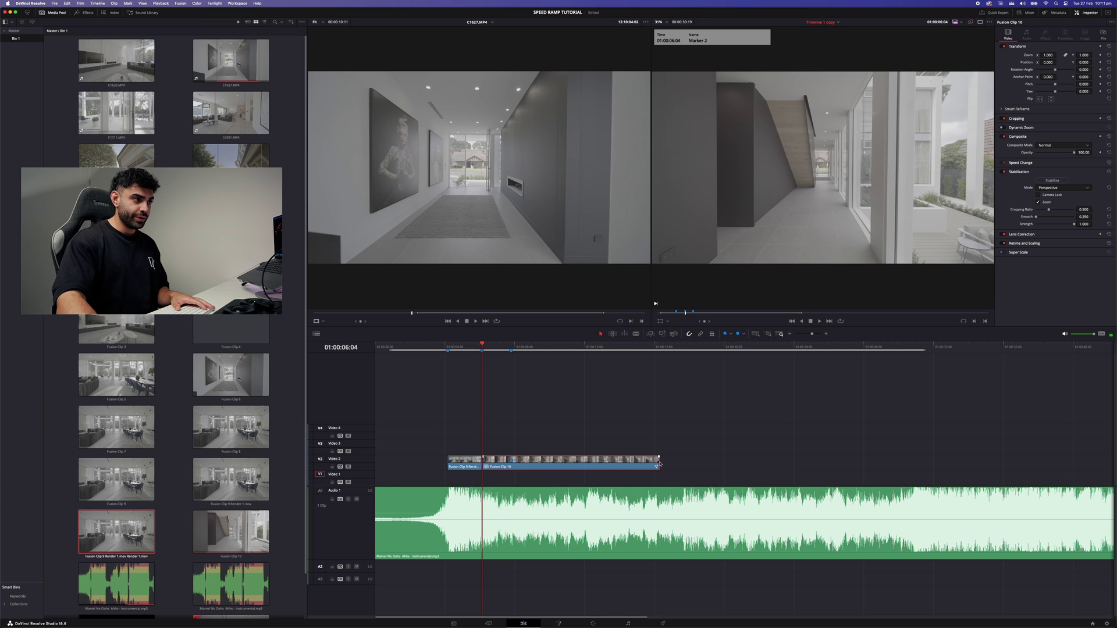
Trim the end of Fusion Clip 10 shorter, nest it as Fusion Clip 11, and replay it.
{"action": "left_click_drag", "start_coordinate": [659, 464], "coordinate": [504, 467]}
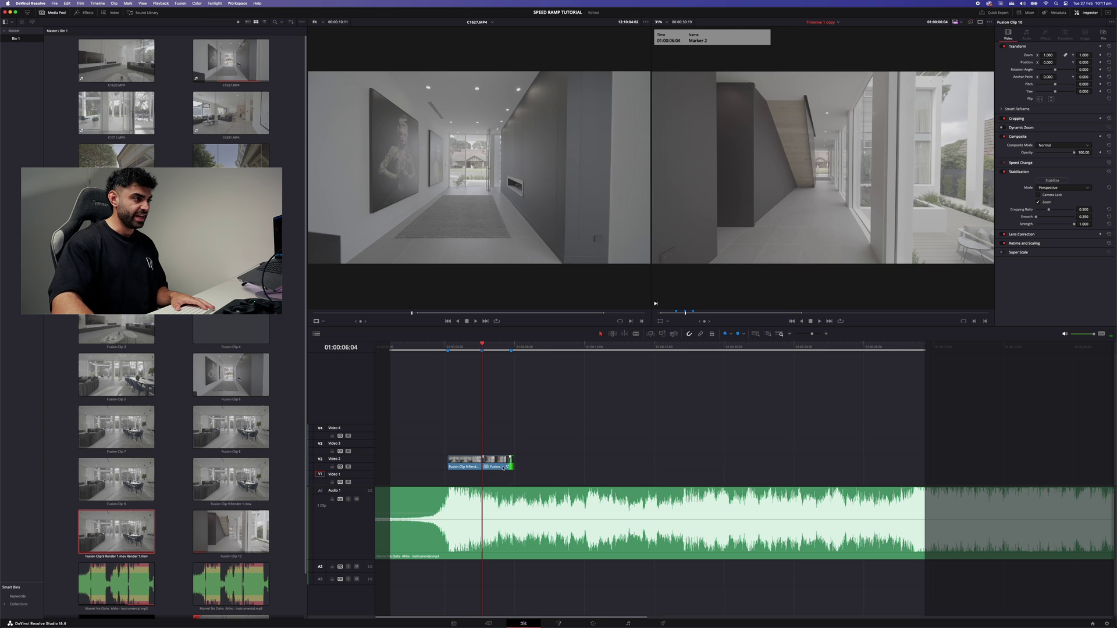
{"action": "right_click", "coordinate": [495, 466]}
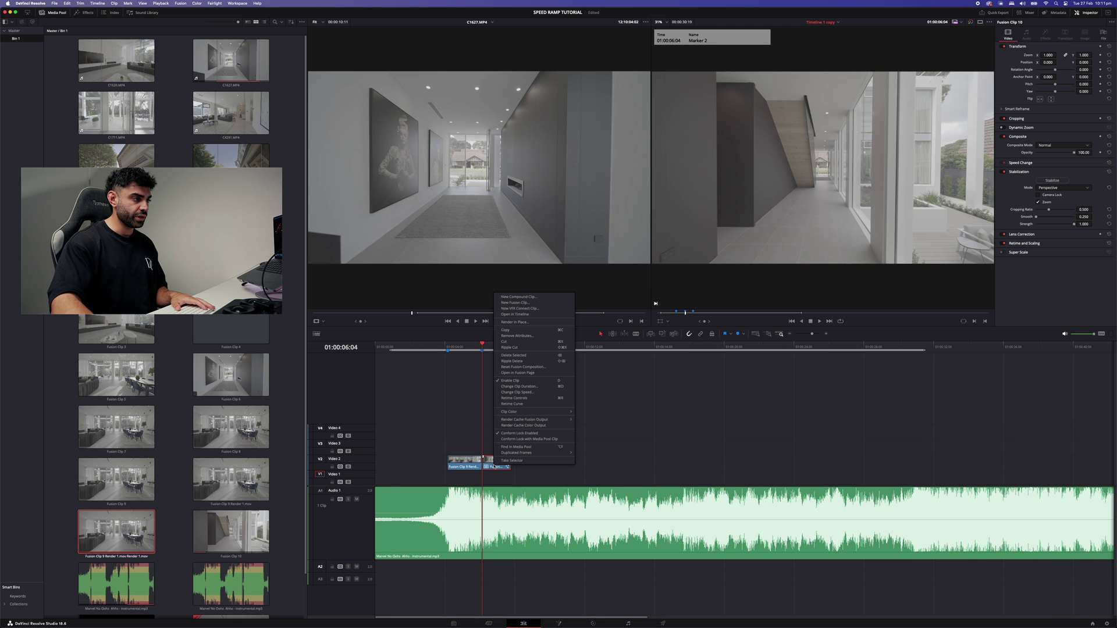
{"action": "left_click", "coordinate": [528, 302]}
{"action": "key", "text": "space"}
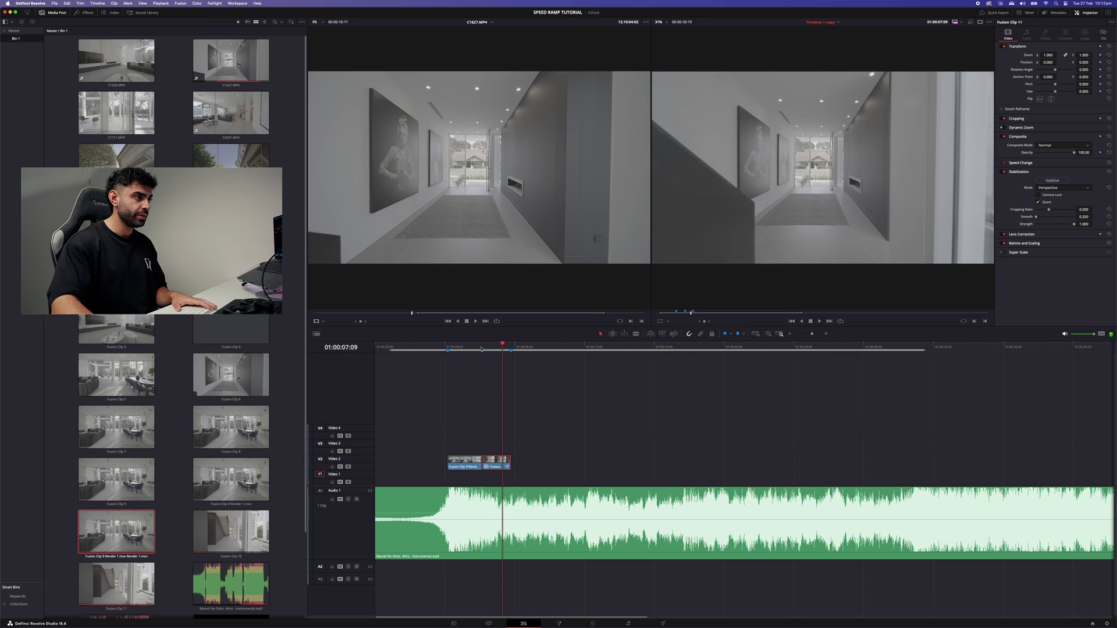
{"action": "left_click", "coordinate": [481, 350]}
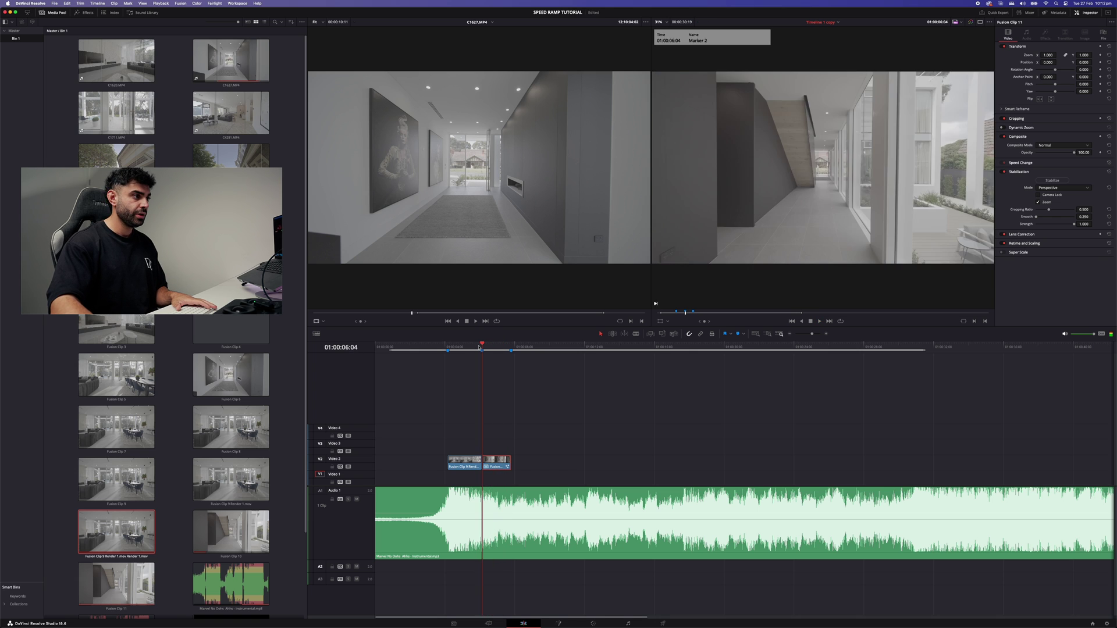
{"action": "key", "text": "space"}
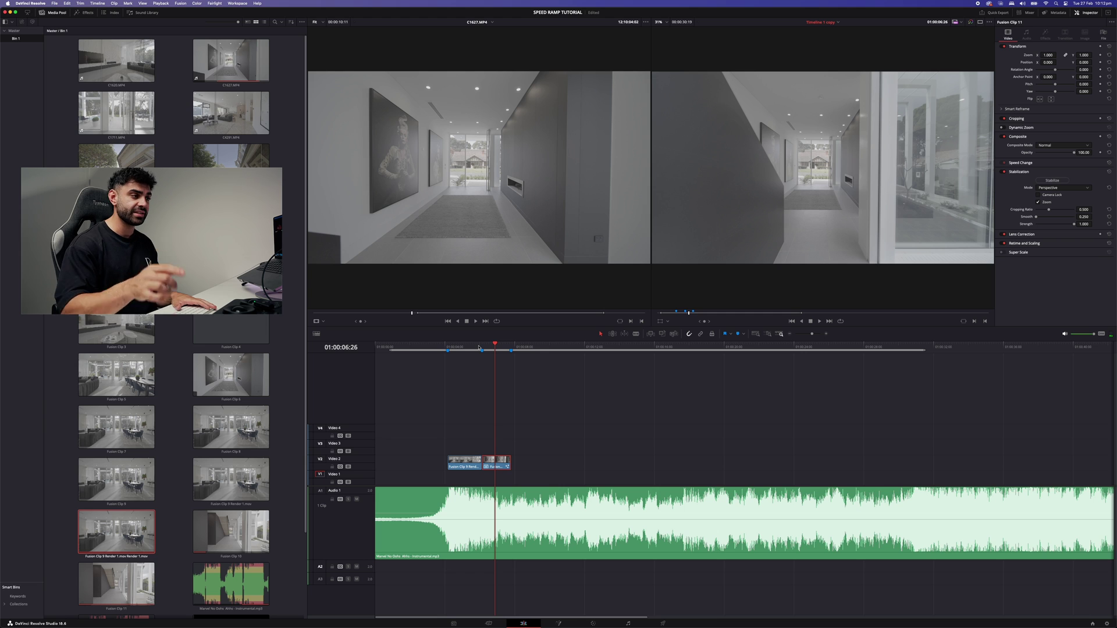
Turn off Stabilization for Fusion Clip 11 in the Inspector.
{"action": "right_click", "coordinate": [495, 459]}
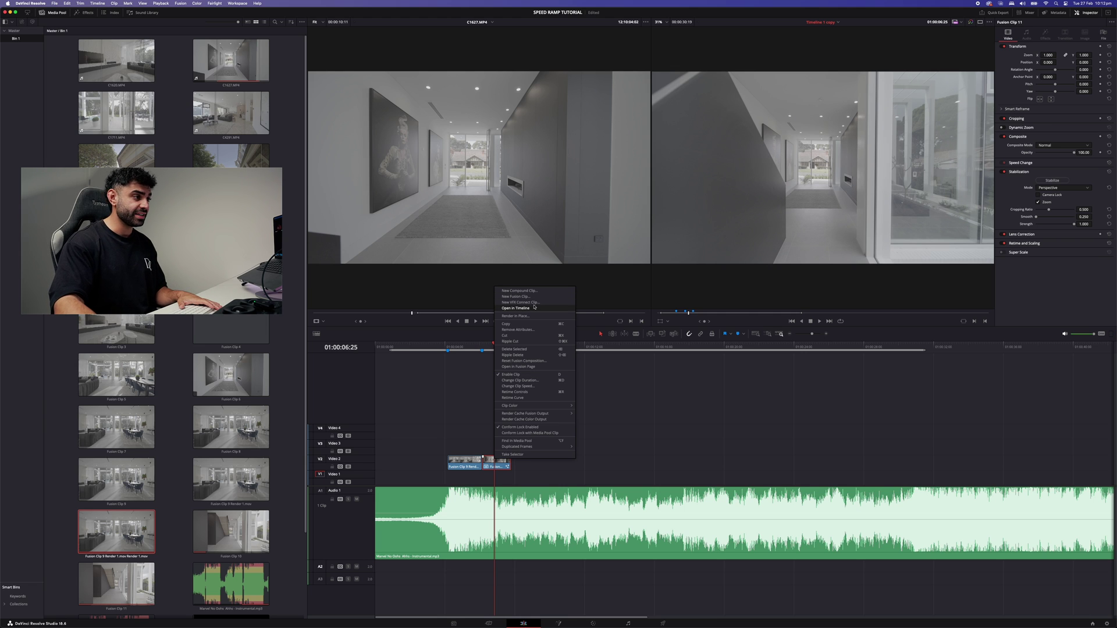
{"action": "left_click", "coordinate": [1004, 172]}
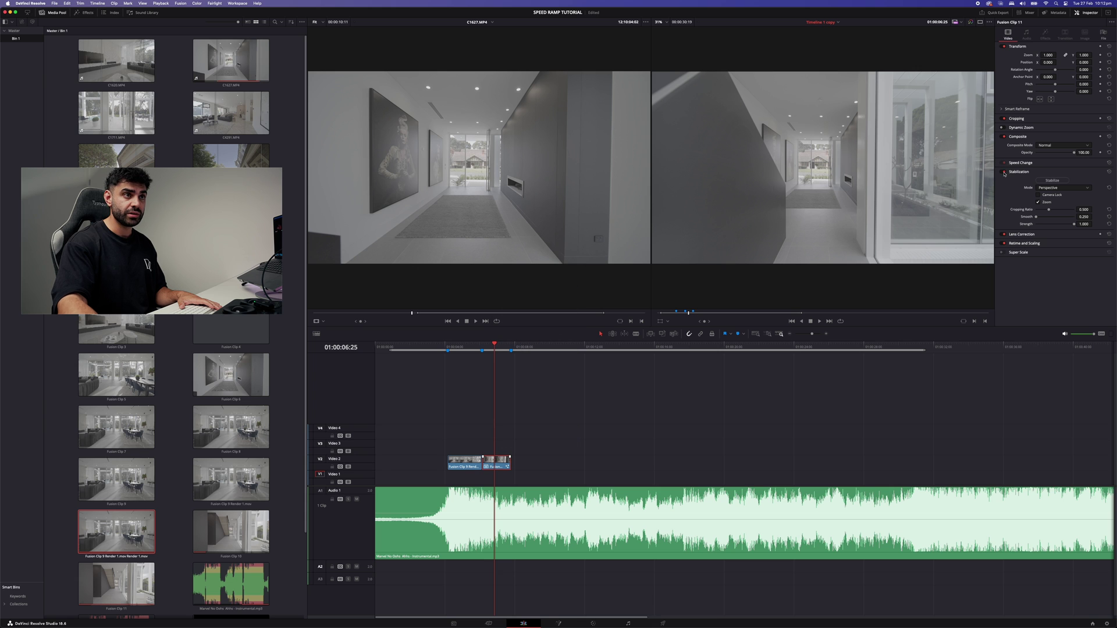
{"action": "left_click", "coordinate": [1005, 173]}
{"action": "mouse_move", "coordinate": [489, 340]}
{"action": "left_mouse_down"}
{"action": "mouse_move", "coordinate": [498, 344]}
{"action": "mouse_move", "coordinate": [476, 347]}
{"action": "mouse_move", "coordinate": [497, 347]}
{"action": "left_mouse_up"}
Open Fusion Clip 11 in its own timeline and disable stabilization on the inner C1627.MP4 clip.
{"action": "right_click", "coordinate": [493, 467]}
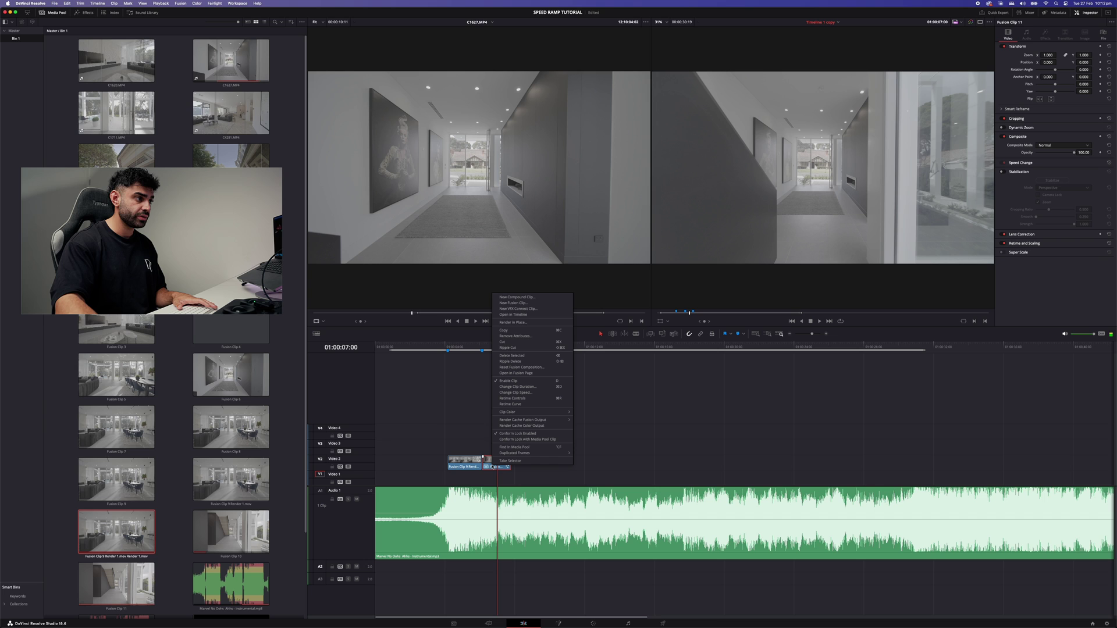
{"action": "left_click", "coordinate": [513, 315]}
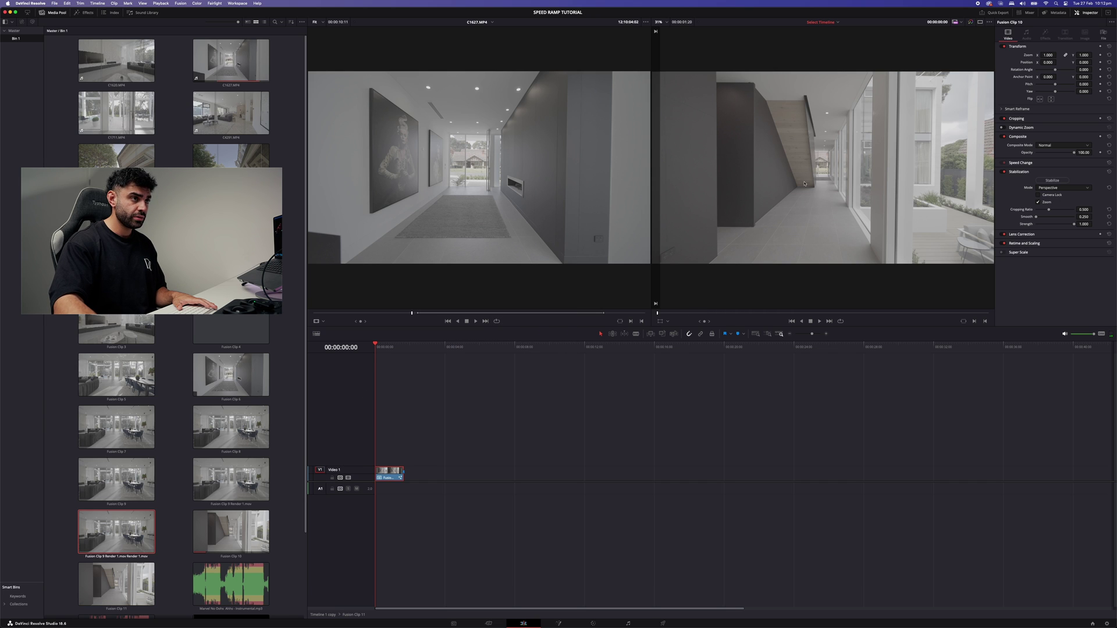
{"action": "left_click", "coordinate": [1003, 172]}
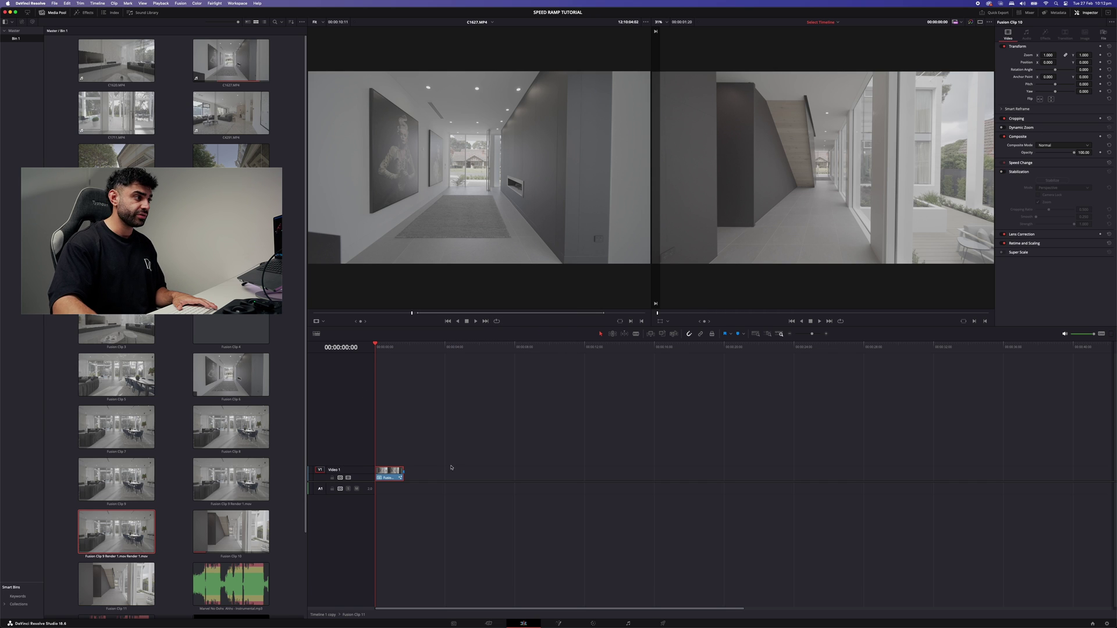
{"action": "right_click", "coordinate": [381, 480]}
{"action": "left_click", "coordinate": [410, 308]}
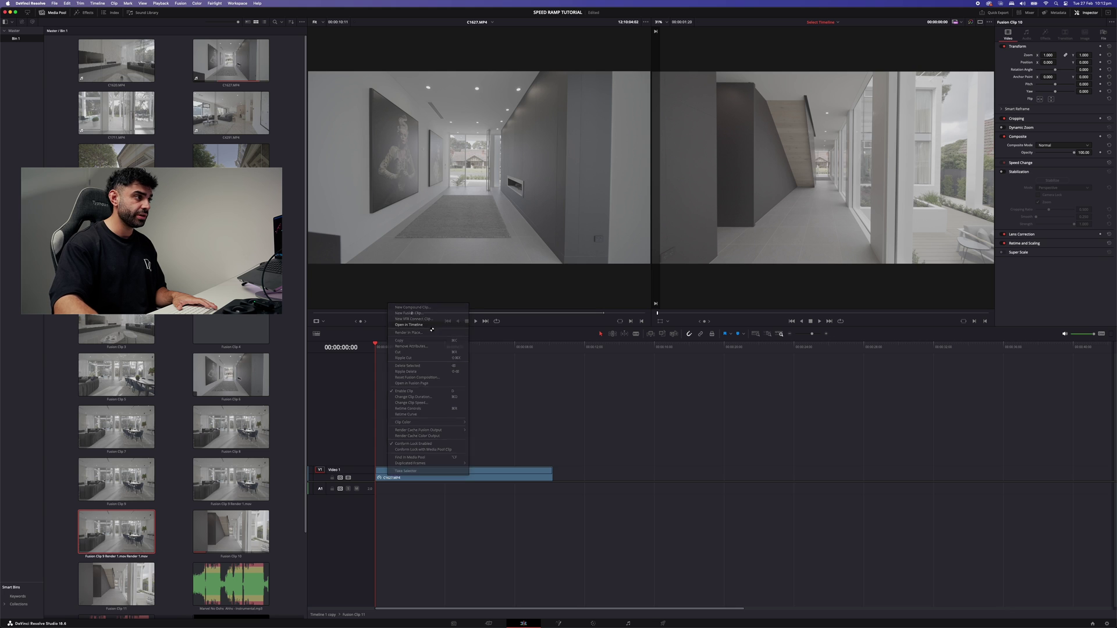
{"action": "left_click", "coordinate": [1004, 173]}
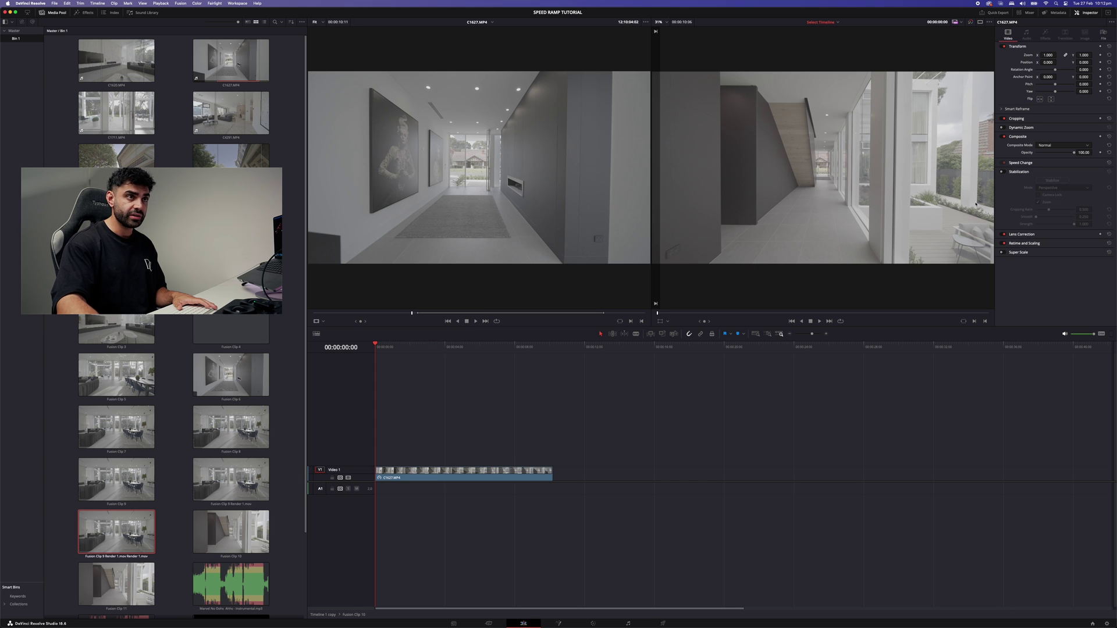
Return to Timeline 1 copy, replay the ramp to Marker 2, and open the clip in Fusion.
{"action": "left_click", "coordinate": [319, 616]}
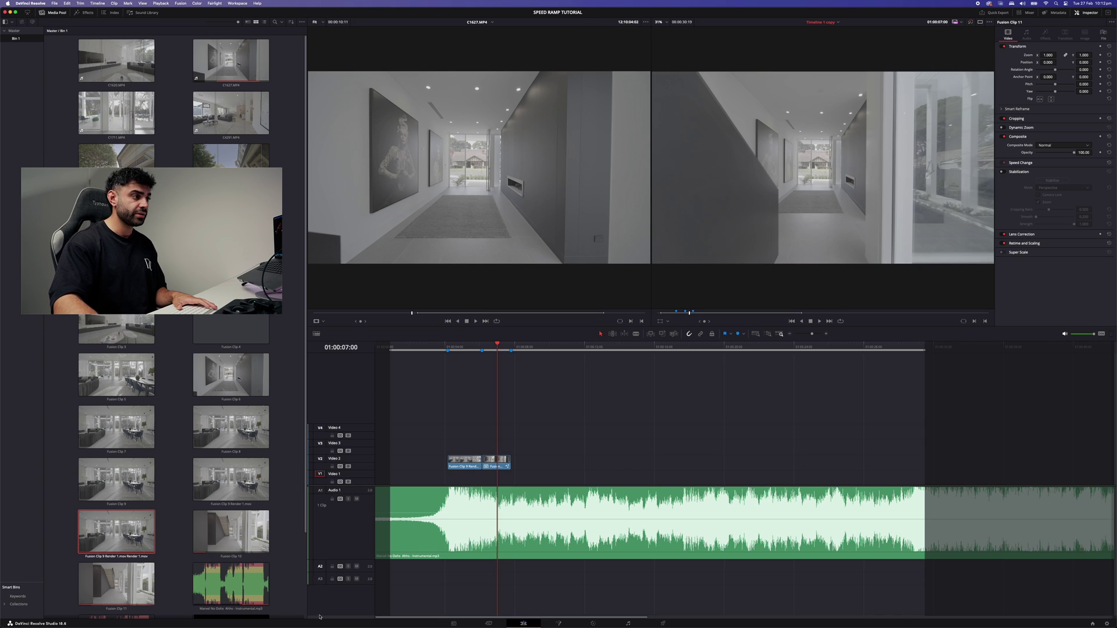
{"action": "key", "text": "Up"}
{"action": "key", "text": "Up"}
{"action": "key", "text": "space"}
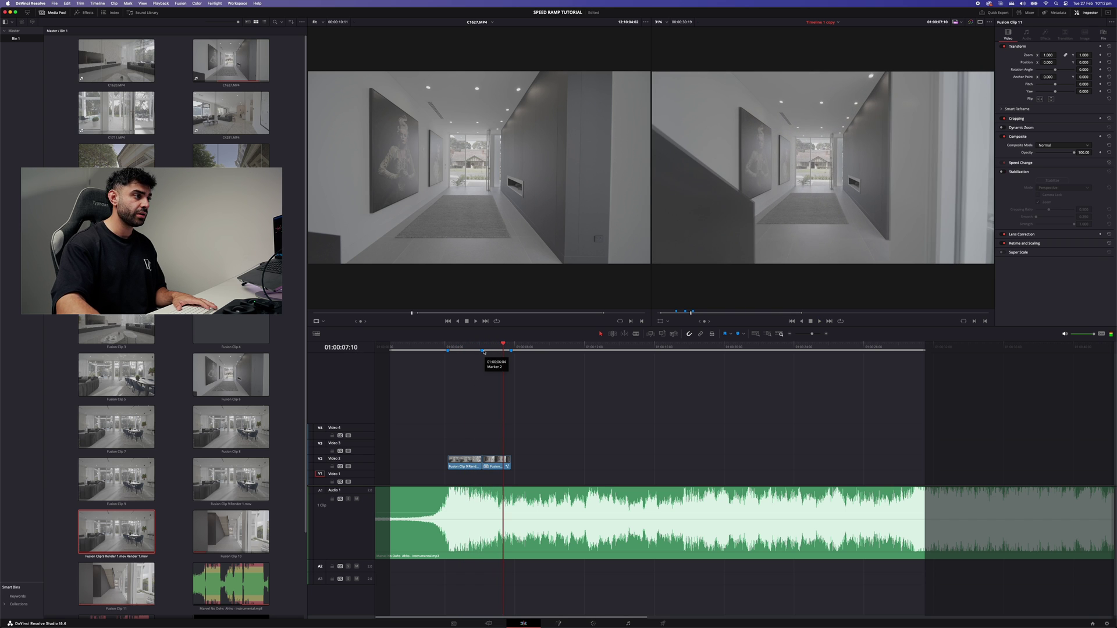
{"action": "left_click", "coordinate": [470, 350]}
{"action": "key", "text": "space"}
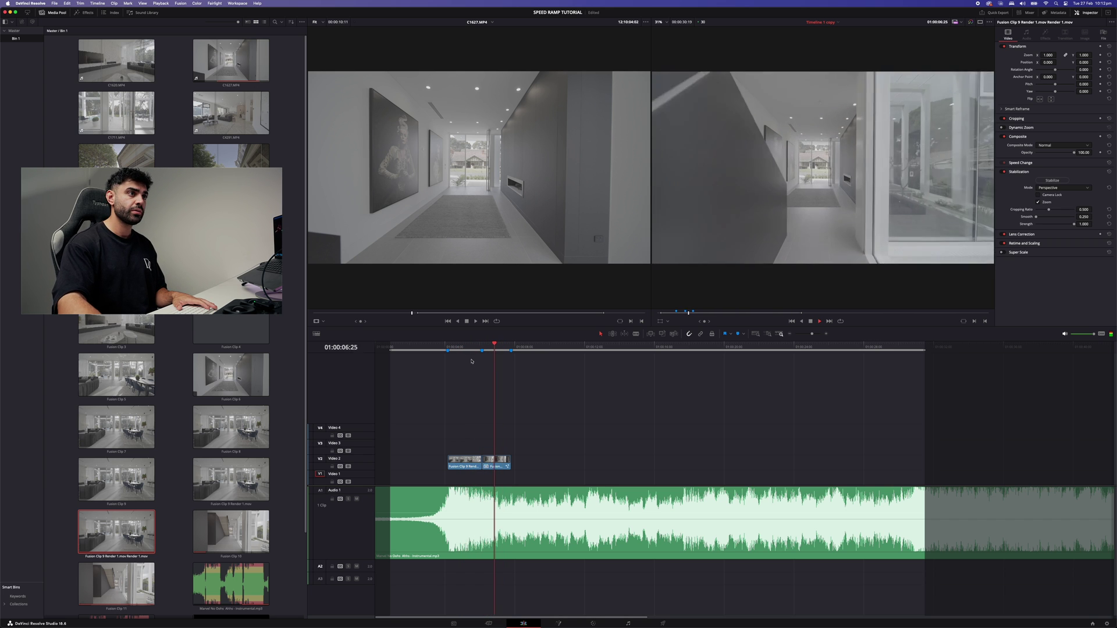
{"action": "left_click", "coordinate": [485, 348]}
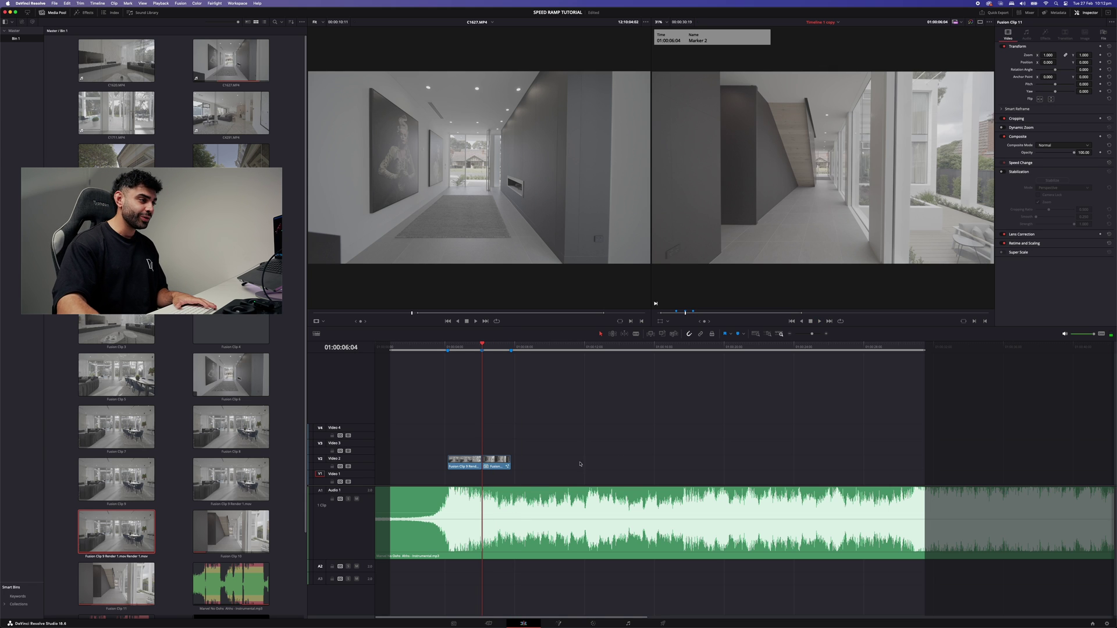
{"action": "mouse_move", "coordinate": [567, 627]}
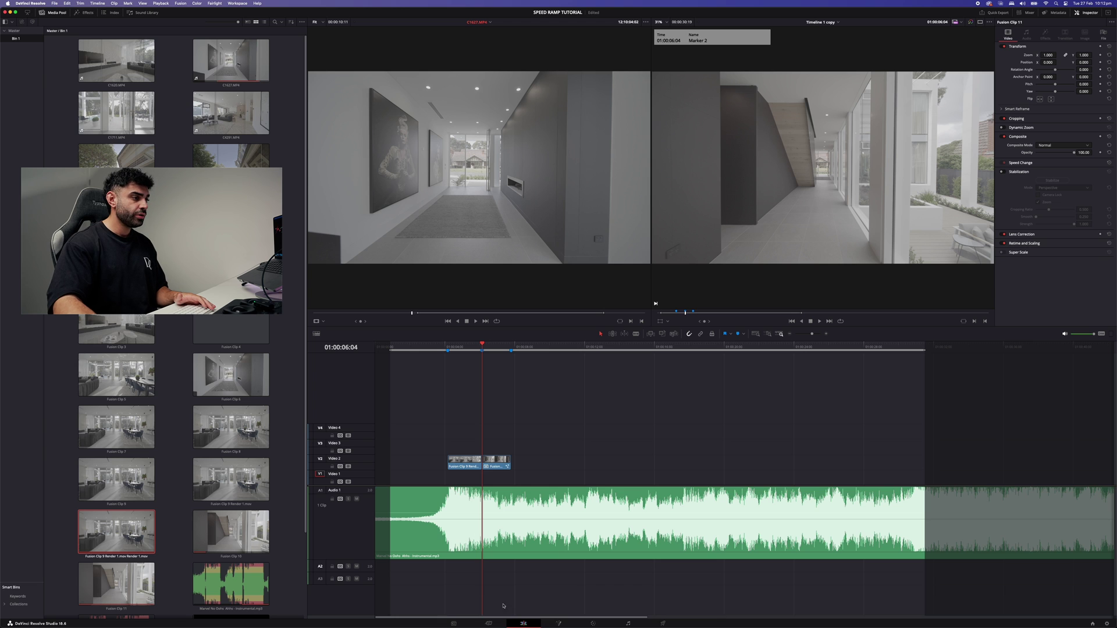
{"action": "left_click", "coordinate": [558, 624]}
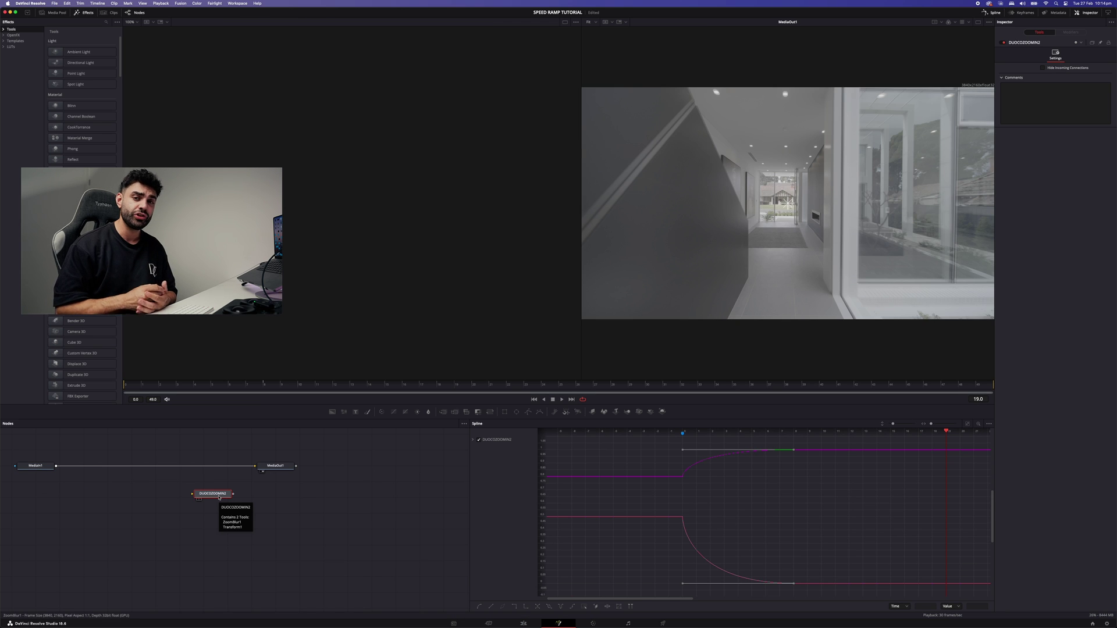
Wire DUOCOZOOMIN2 between MediaIn1 and MediaOut1, preview the zoom at frame 8, then return to Edit.
{"action": "left_click", "coordinate": [300, 503]}
{"action": "key", "text": "shift+space"}
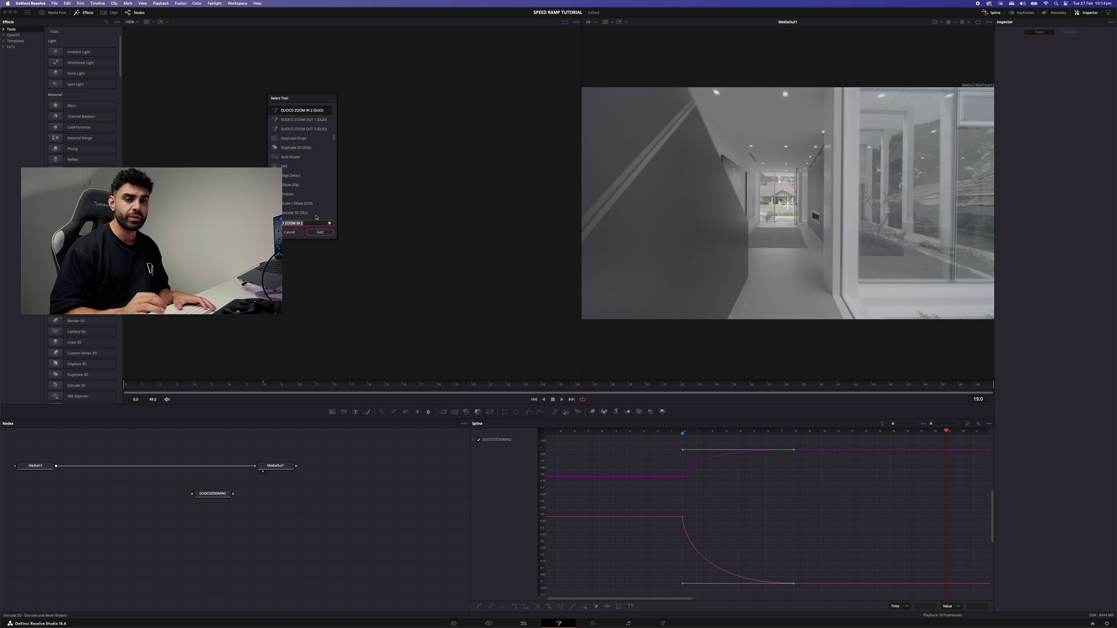
{"action": "key", "text": "BackSpace"}
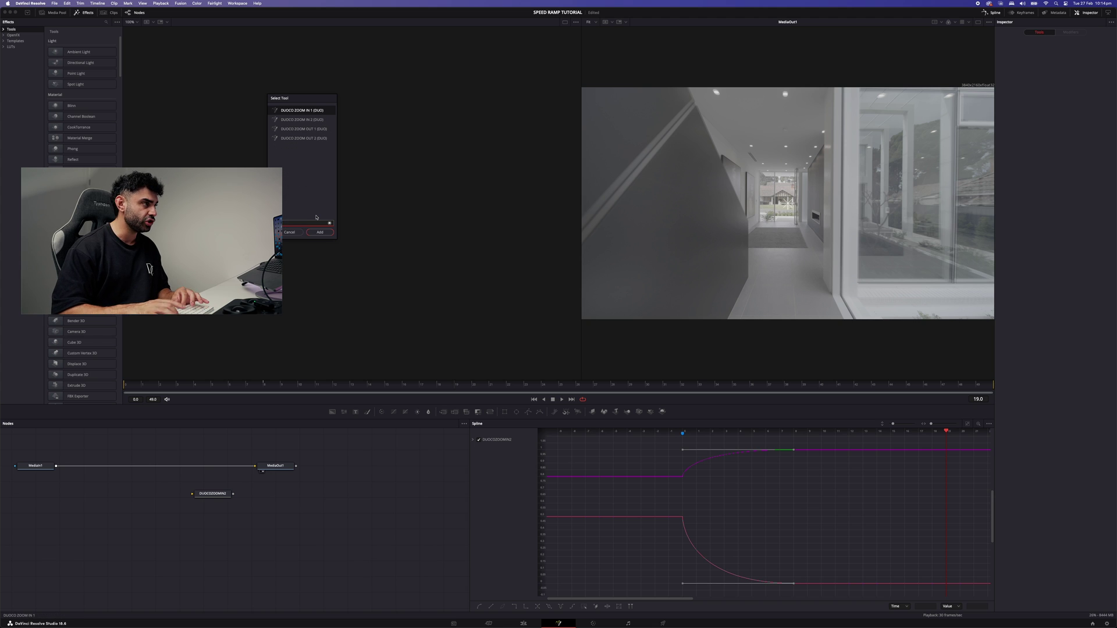
{"action": "left_click", "coordinate": [307, 120]}
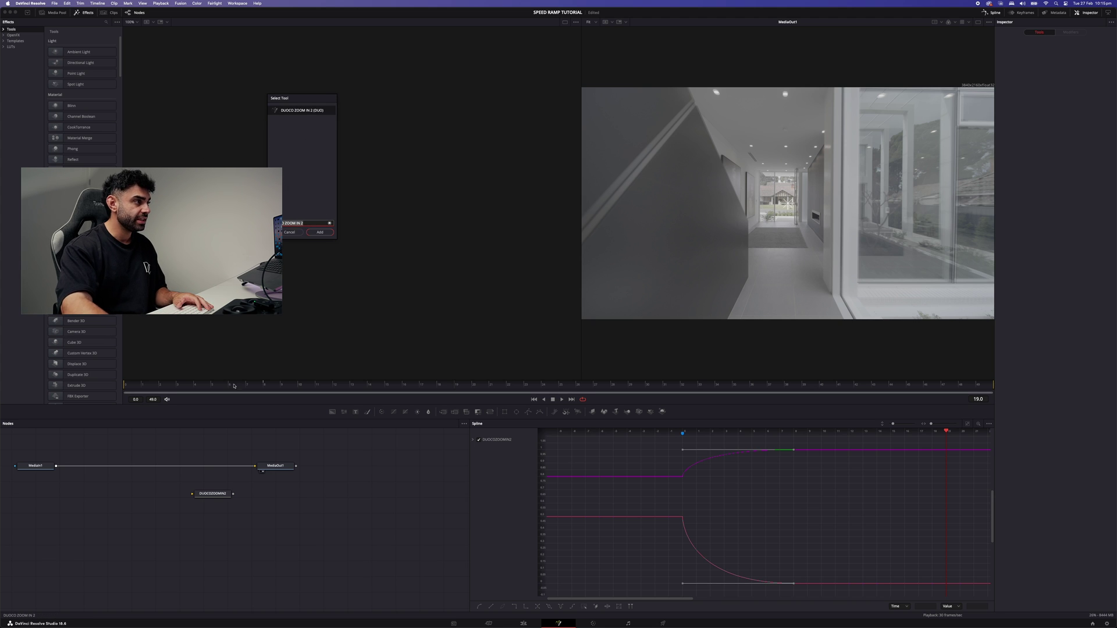
{"action": "left_click", "coordinate": [290, 232]}
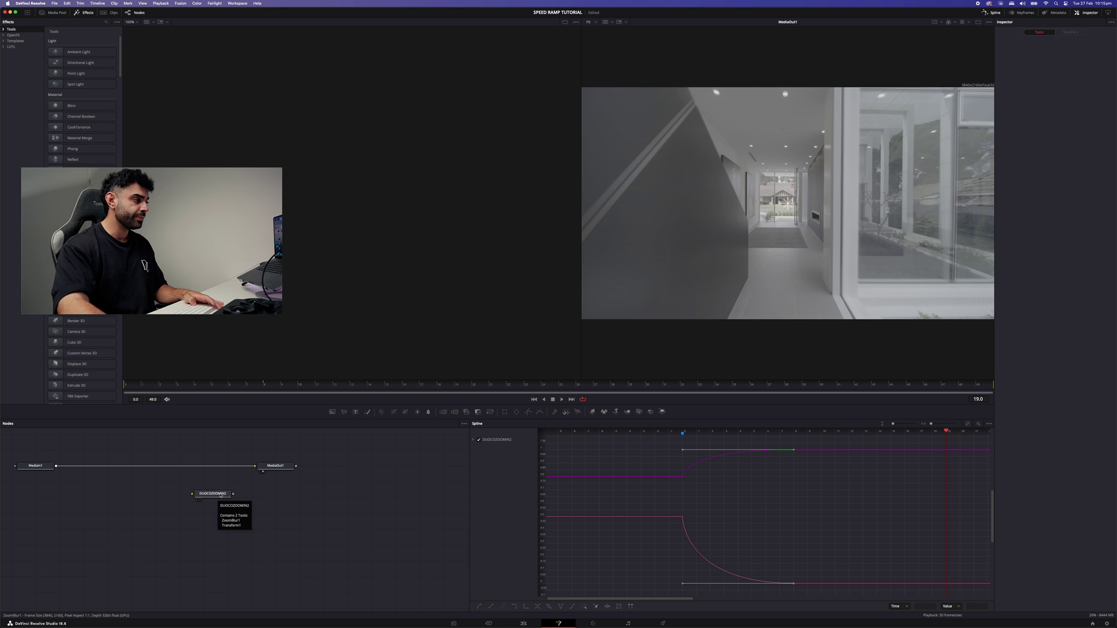
{"action": "left_click_drag", "start_coordinate": [221, 496], "coordinate": [162, 468]}
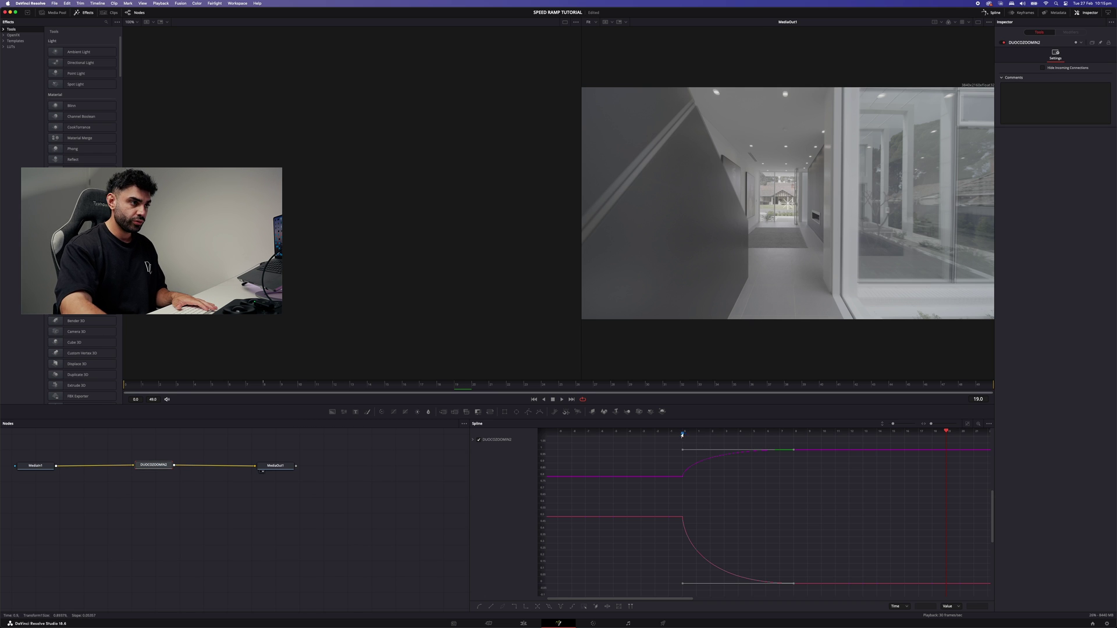
{"action": "left_click_drag", "start_coordinate": [575, 381], "coordinate": [106, 393]}
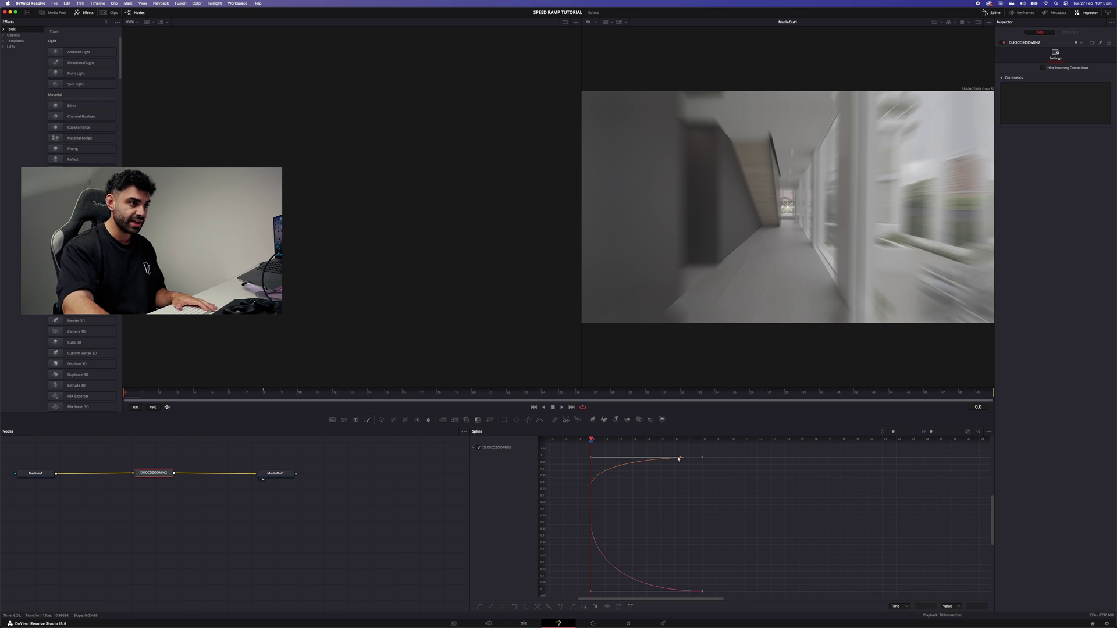
{"action": "left_click_drag", "start_coordinate": [591, 441], "coordinate": [702, 444]}
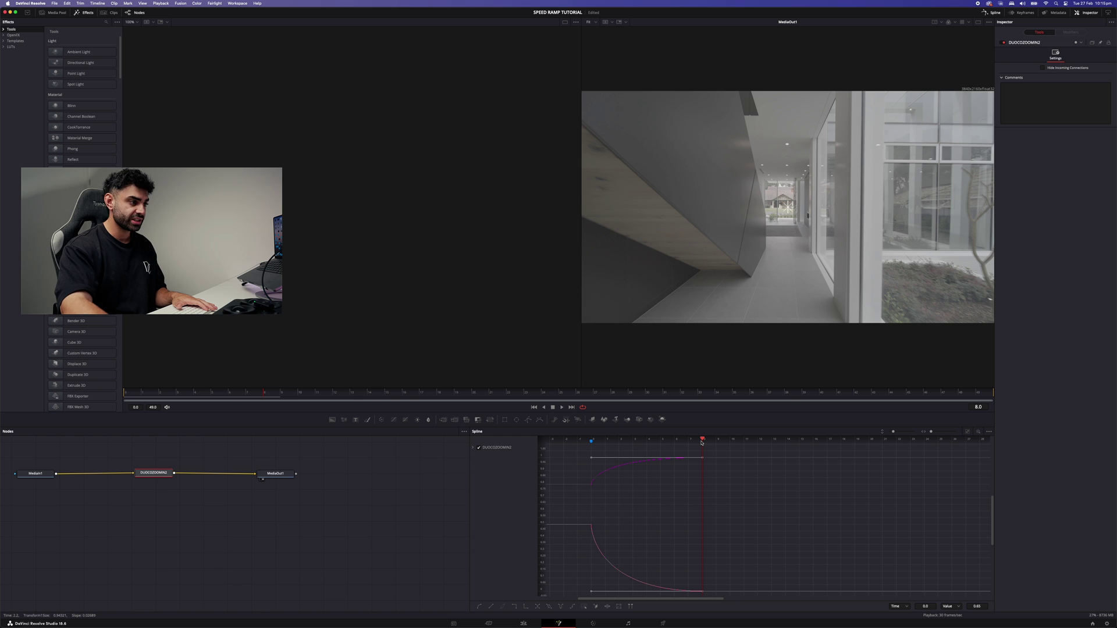
{"action": "left_click", "coordinate": [524, 623]}
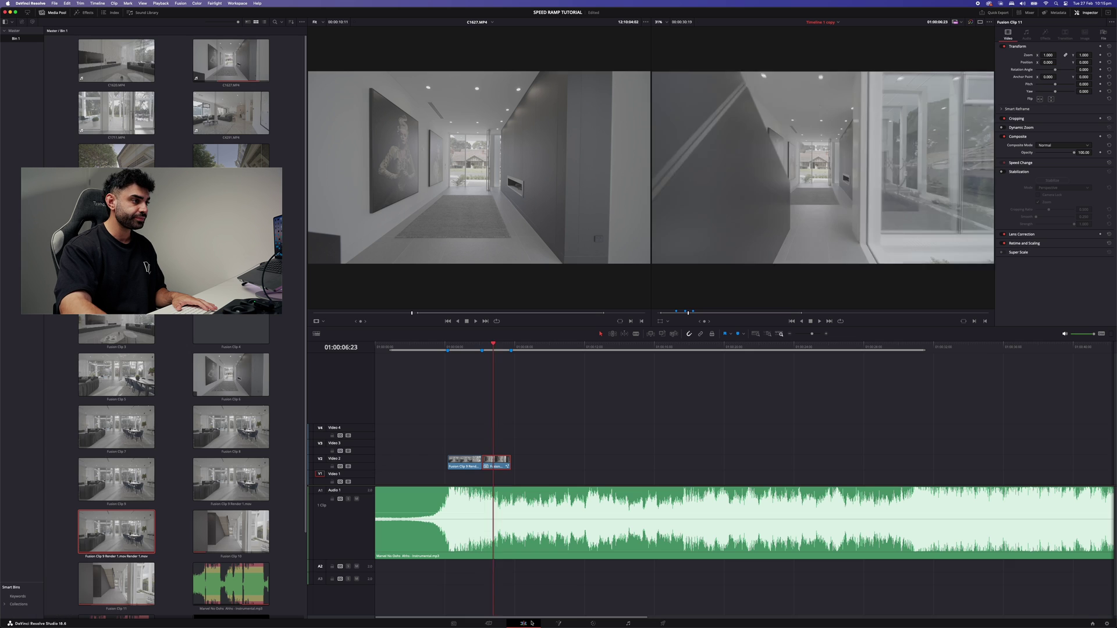
Render Fusion Clip 11 in place and save it as Fusion Clip 11 Render 1.mov.
{"action": "left_click", "coordinate": [459, 349]}
{"action": "right_click", "coordinate": [492, 459]}
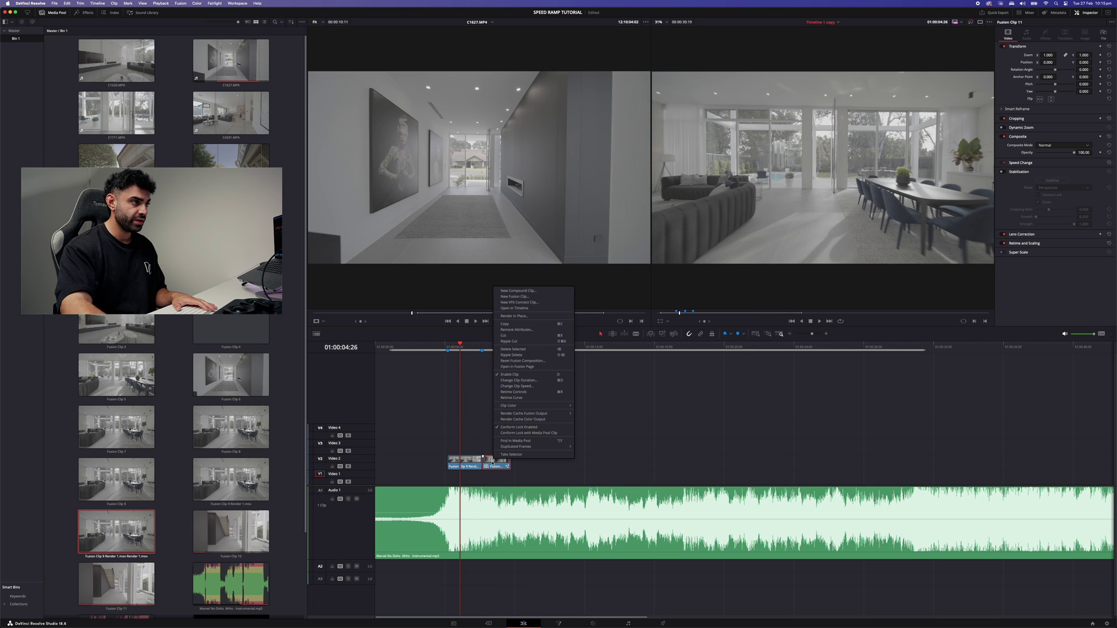
{"action": "left_click", "coordinate": [522, 316]}
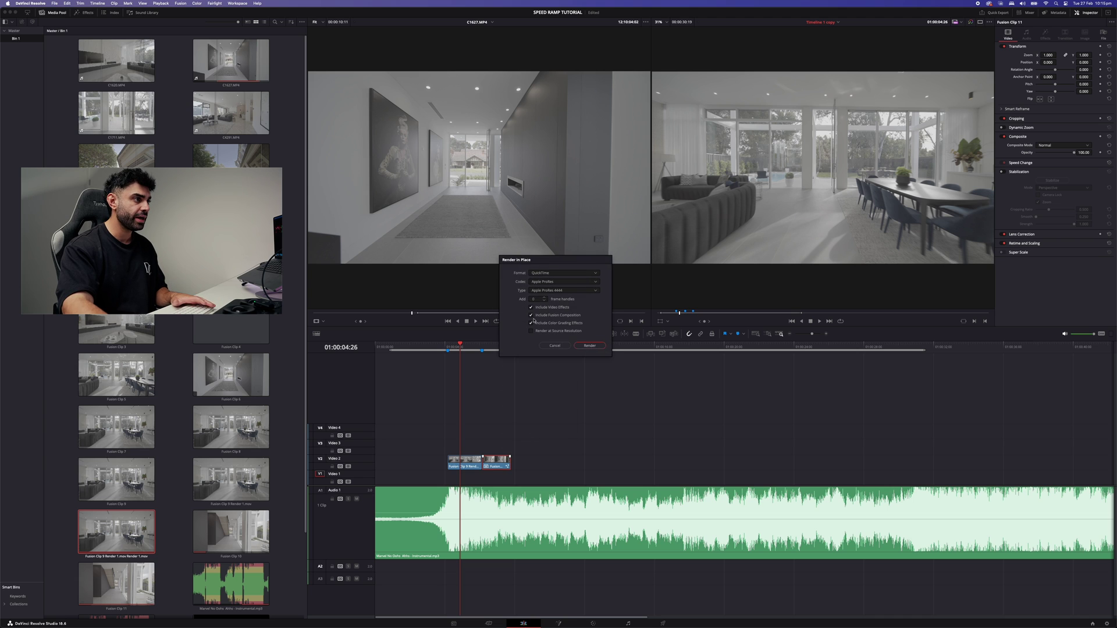
{"action": "left_click", "coordinate": [598, 346]}
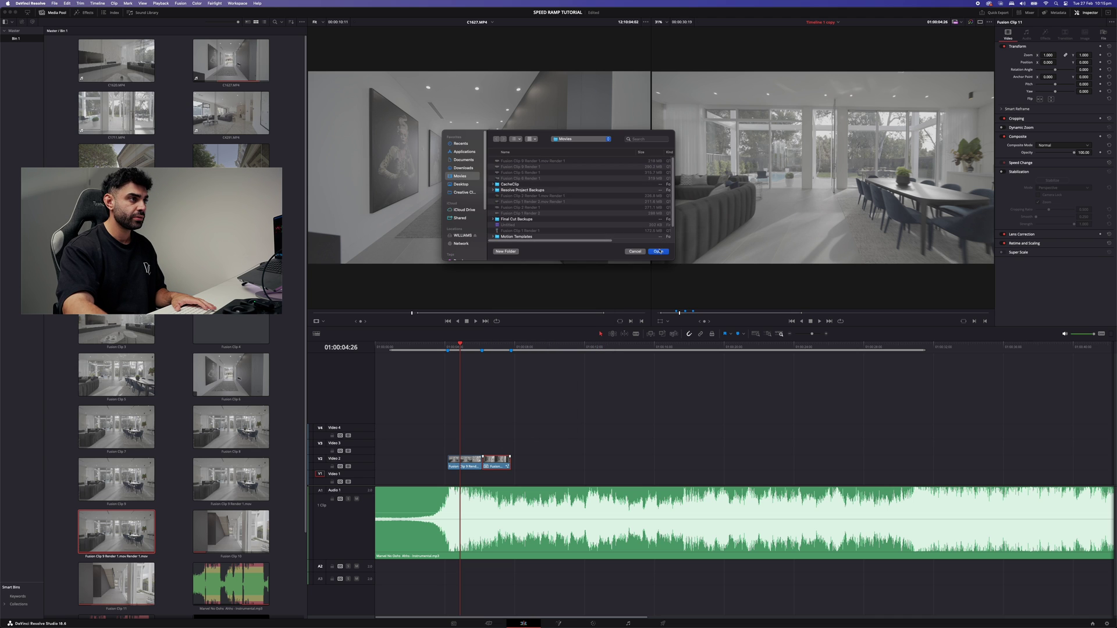
{"action": "left_click", "coordinate": [659, 254]}
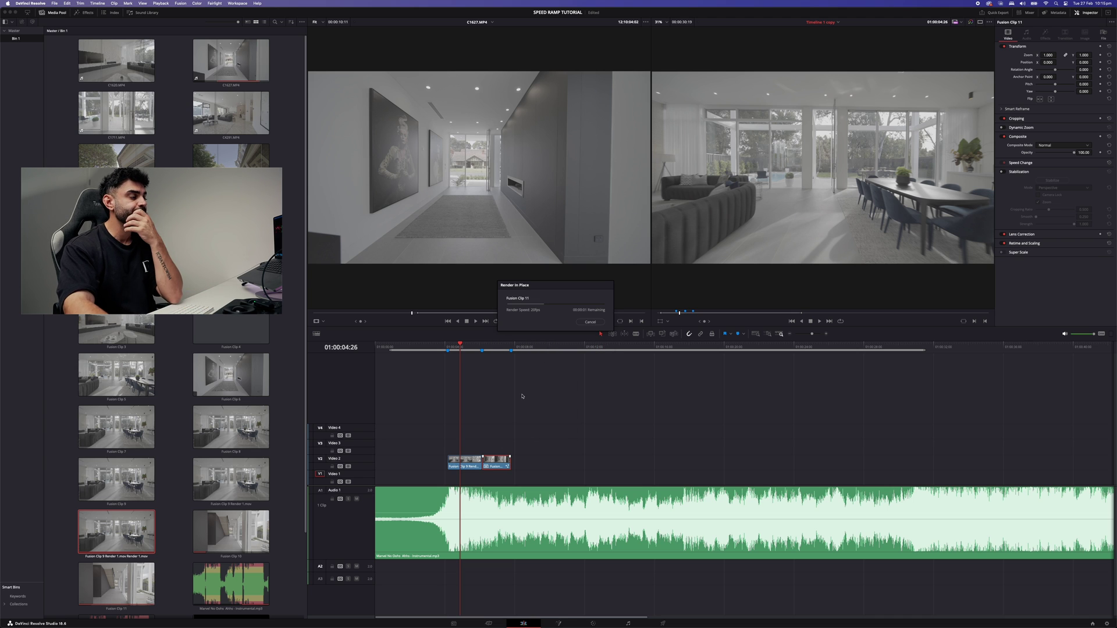
Play back the rendered transition from before it, leaving the playhead on the clip.
{"action": "key", "text": "space"}
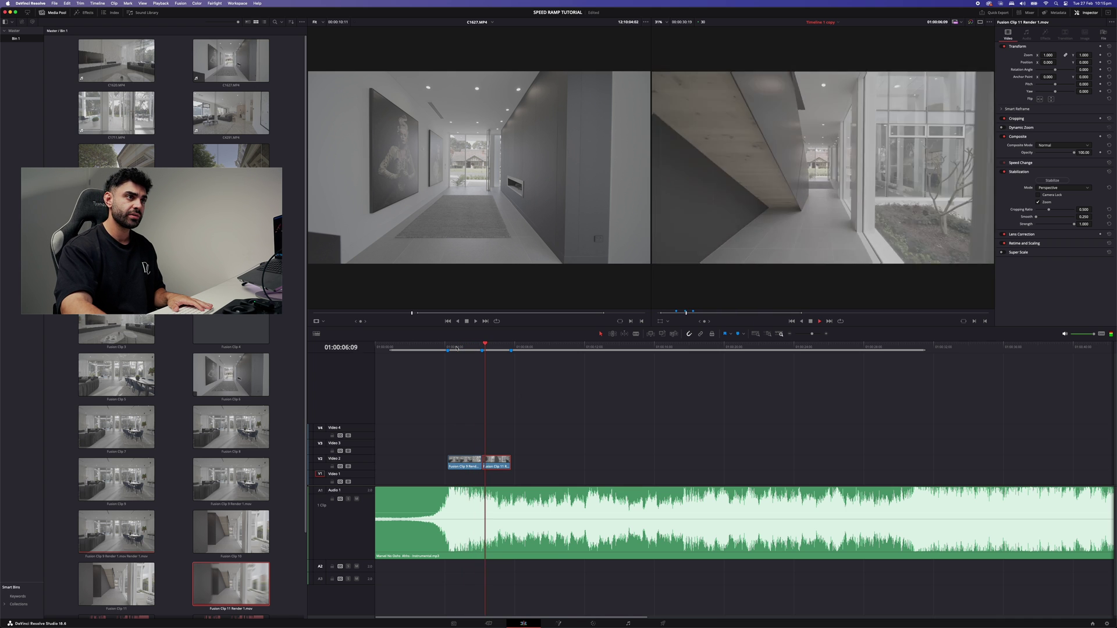
{"action": "left_click", "coordinate": [464, 348]}
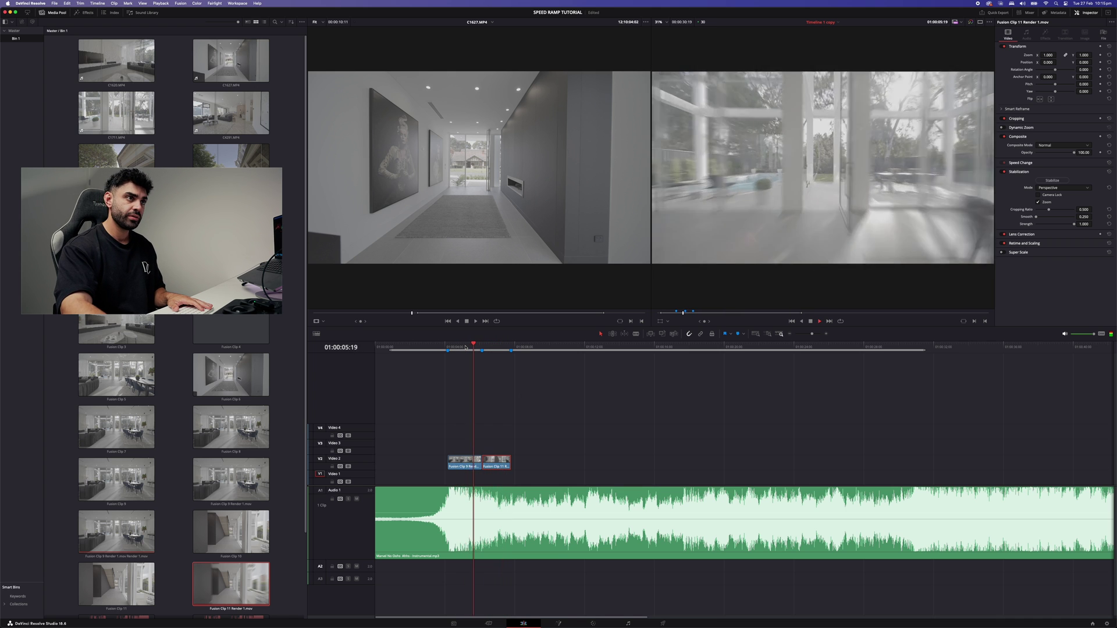
{"action": "left_click", "coordinate": [447, 348]}
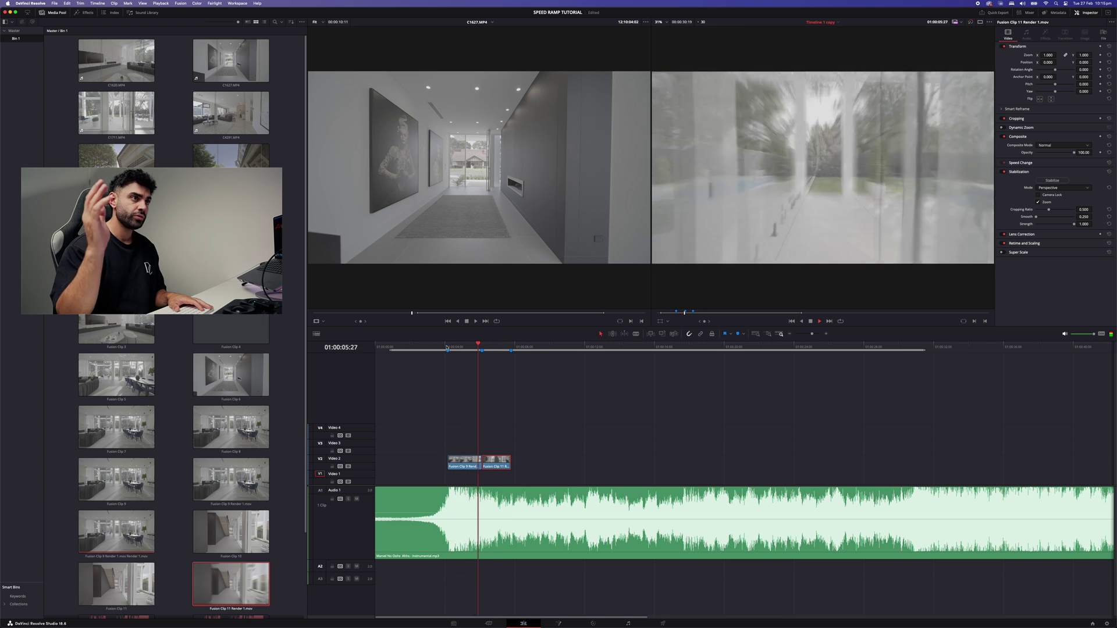
{"action": "key", "text": "space"}
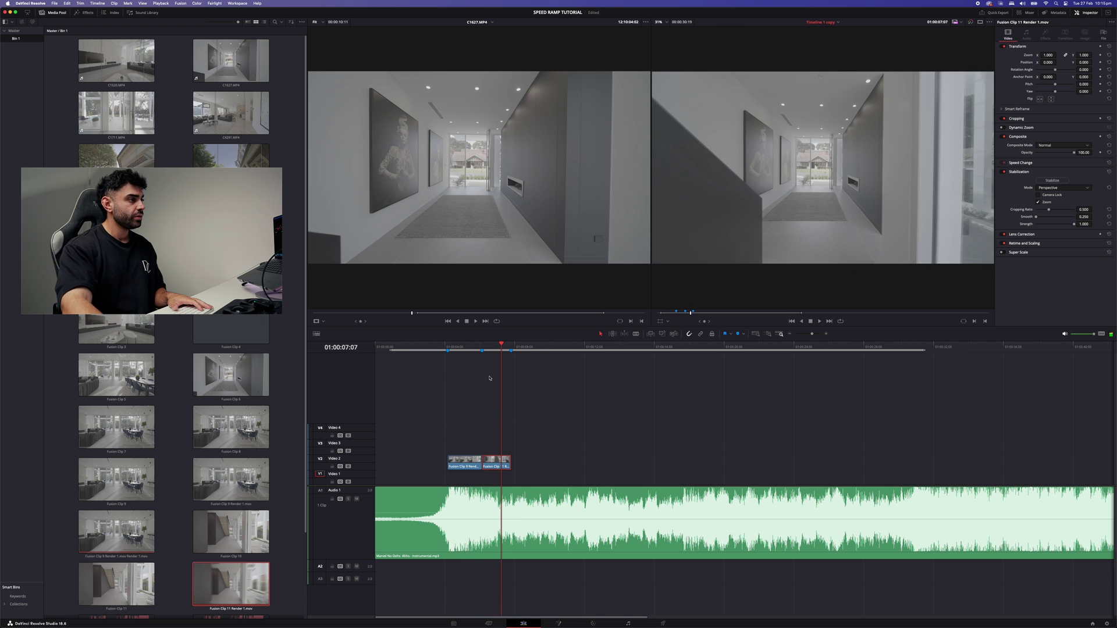
{"action": "left_click", "coordinate": [489, 351]}
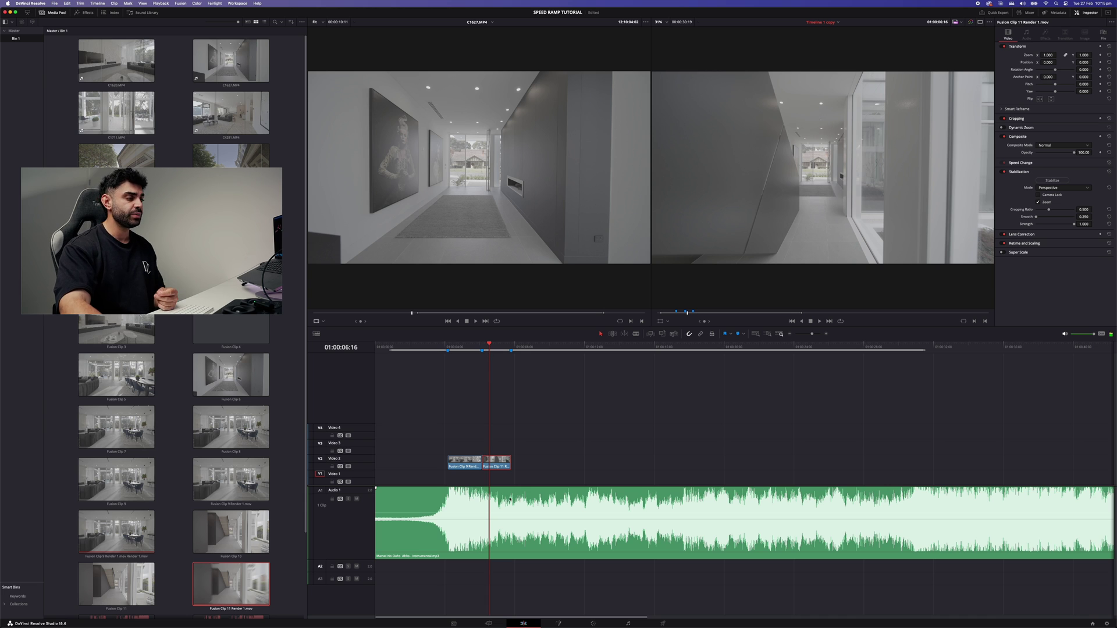
Apply Better-estimation Motion Blur to node 01, keyframed from 100 at clip start to 0 at clip end.
{"action": "left_click", "coordinate": [591, 624]}
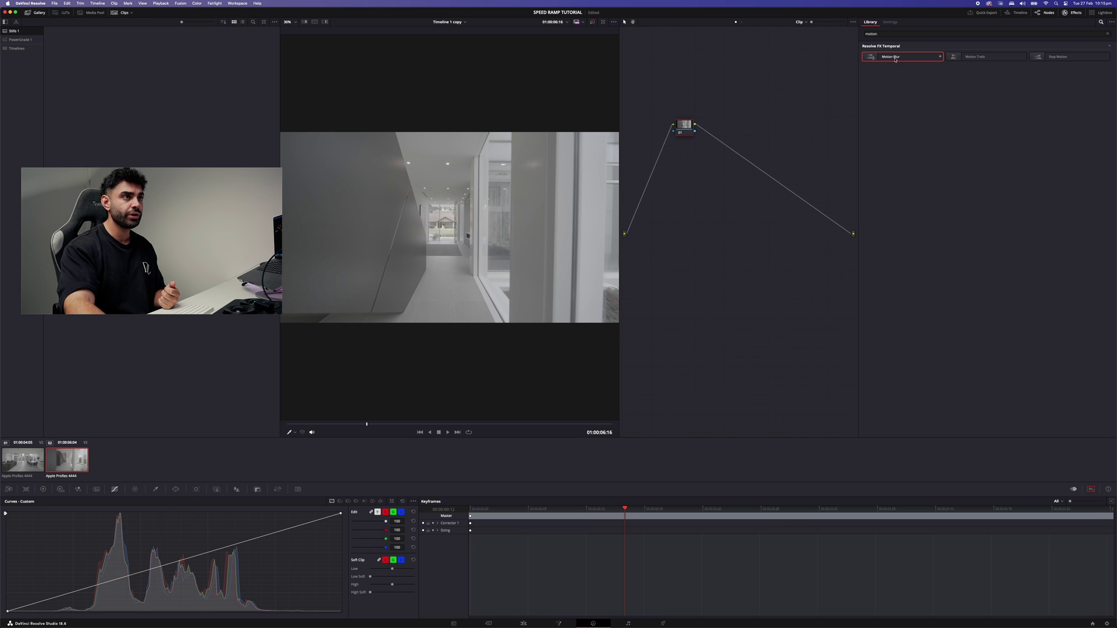
{"action": "left_click_drag", "start_coordinate": [895, 59], "coordinate": [684, 125]}
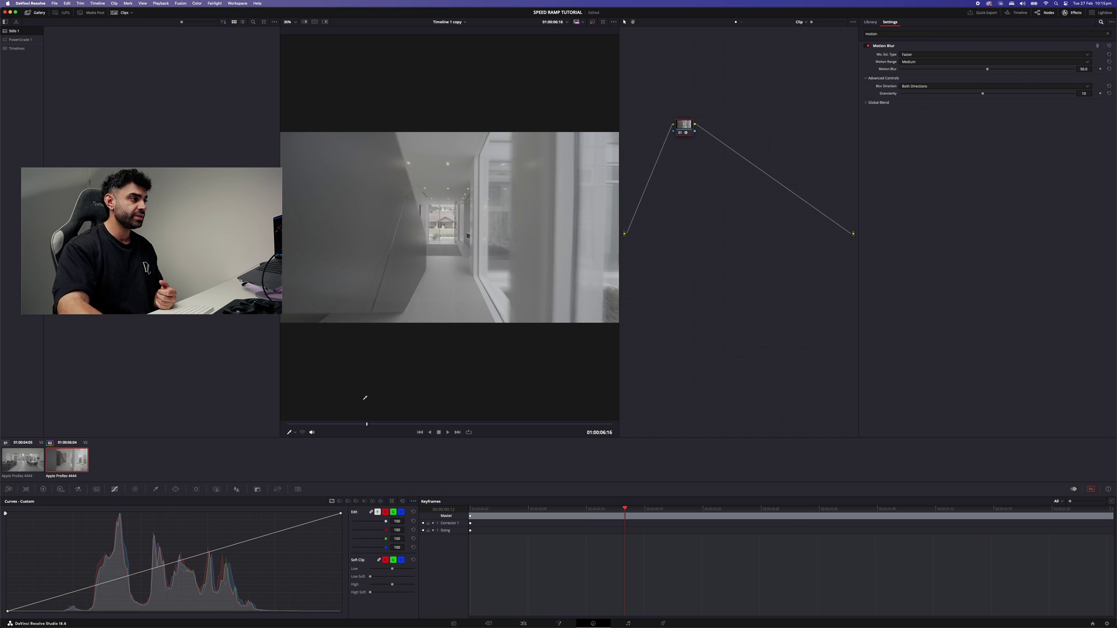
{"action": "key", "text": "Up"}
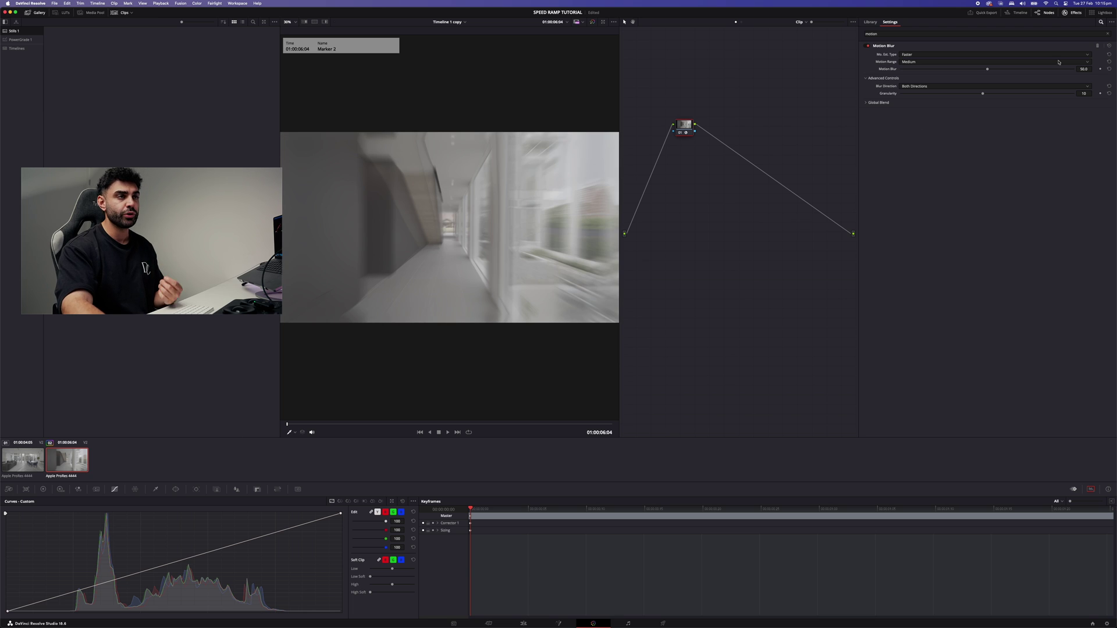
{"action": "left_click_drag", "start_coordinate": [1071, 75], "coordinate": [1095, 73]}
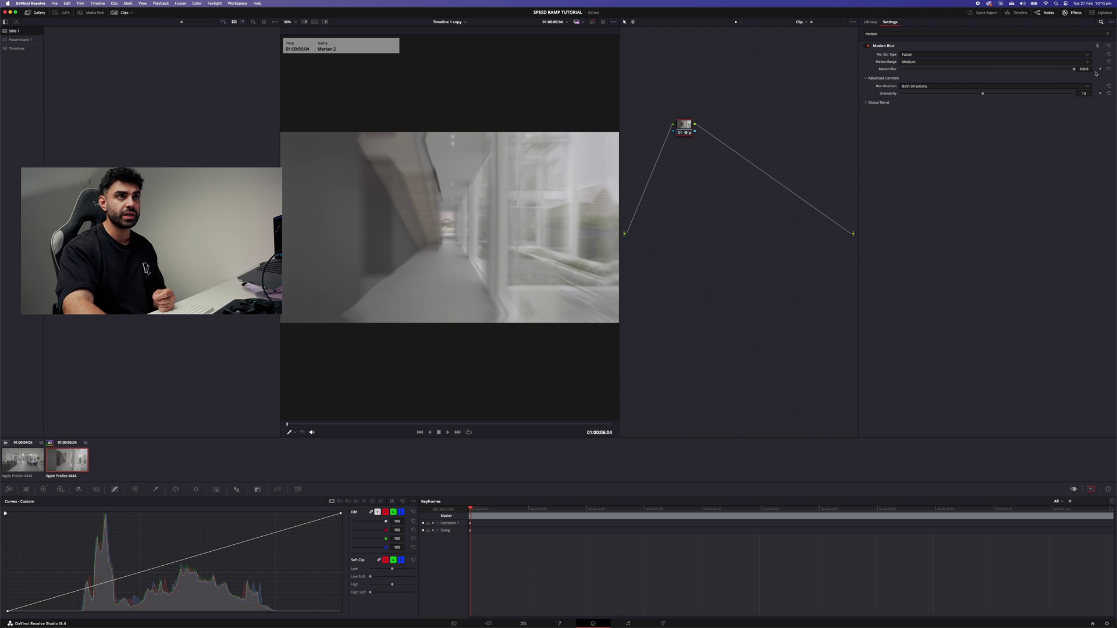
{"action": "left_click", "coordinate": [959, 54]}
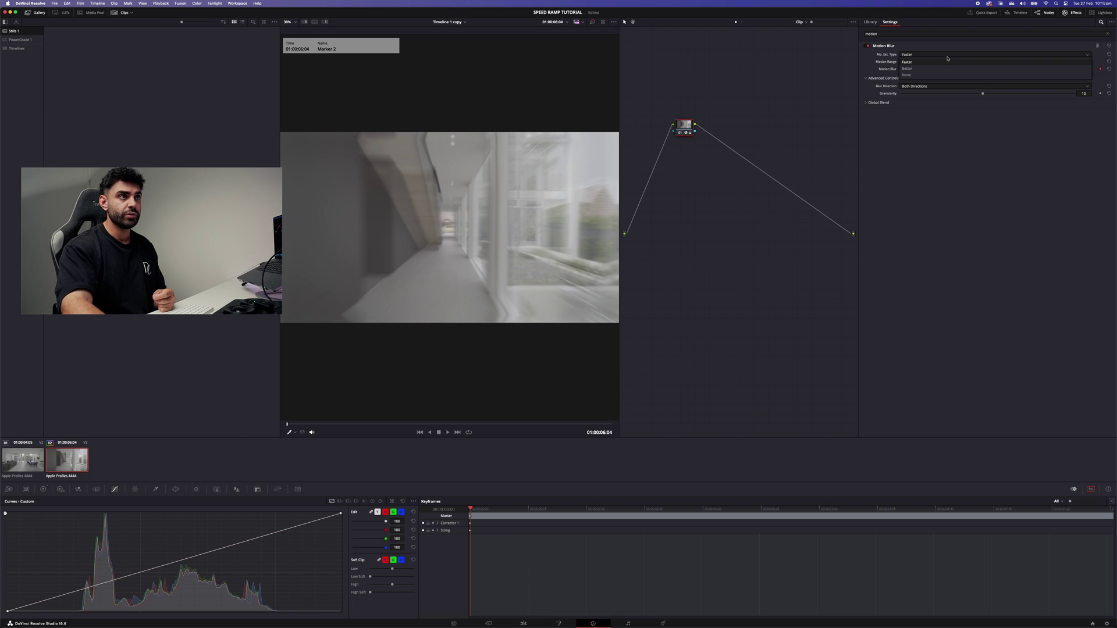
{"action": "left_click", "coordinate": [917, 70]}
{"action": "left_click_drag", "start_coordinate": [391, 424], "coordinate": [718, 445]}
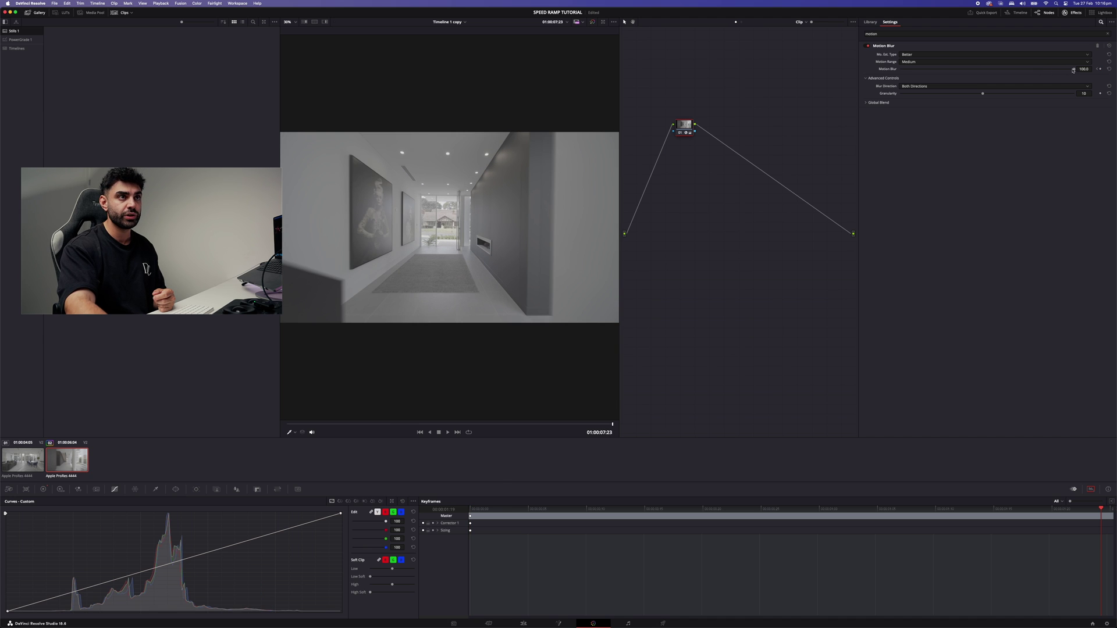
{"action": "left_click_drag", "start_coordinate": [1074, 70], "coordinate": [746, 98]}
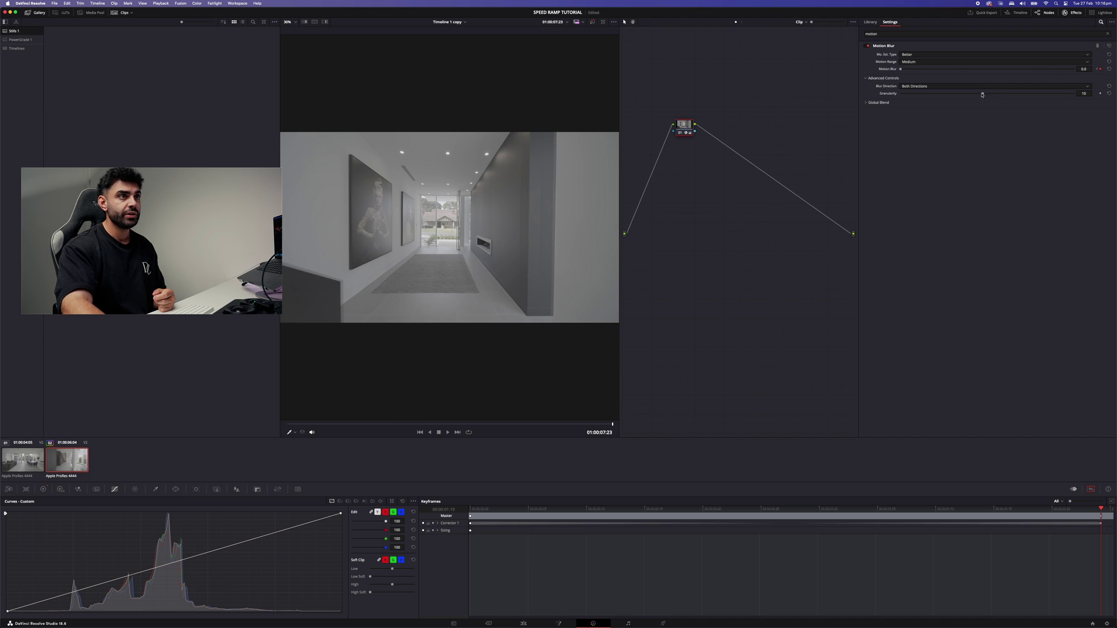
Play the motion-blurred transition from Marker 1 on the Edit page and stop after it.
{"action": "left_click", "coordinate": [524, 623]}
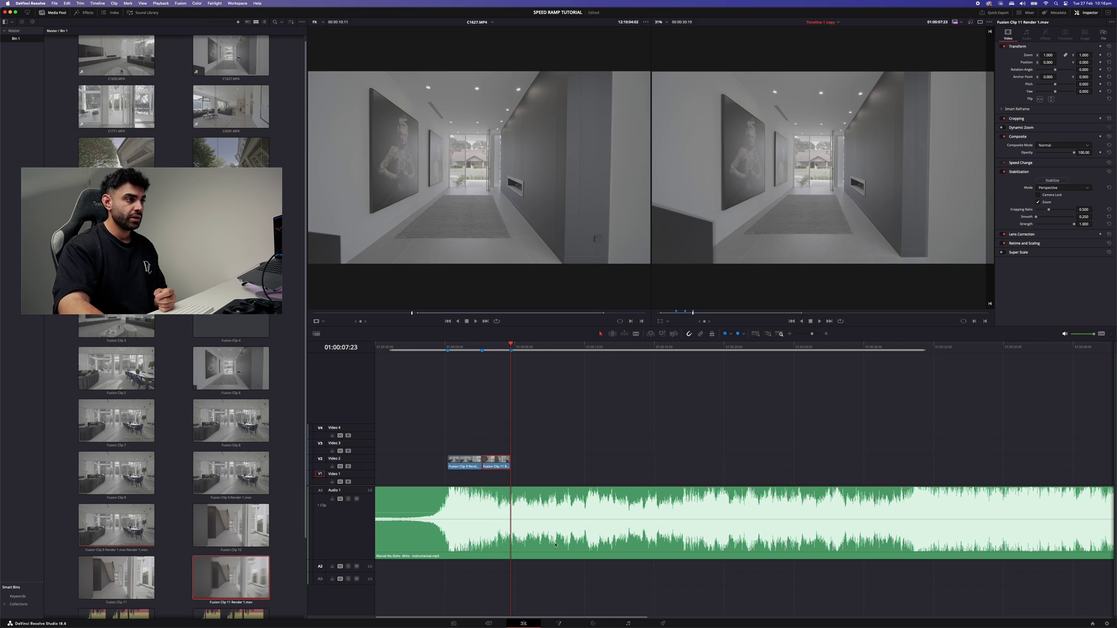
{"action": "left_click", "coordinate": [468, 350]}
{"action": "key", "text": "space"}
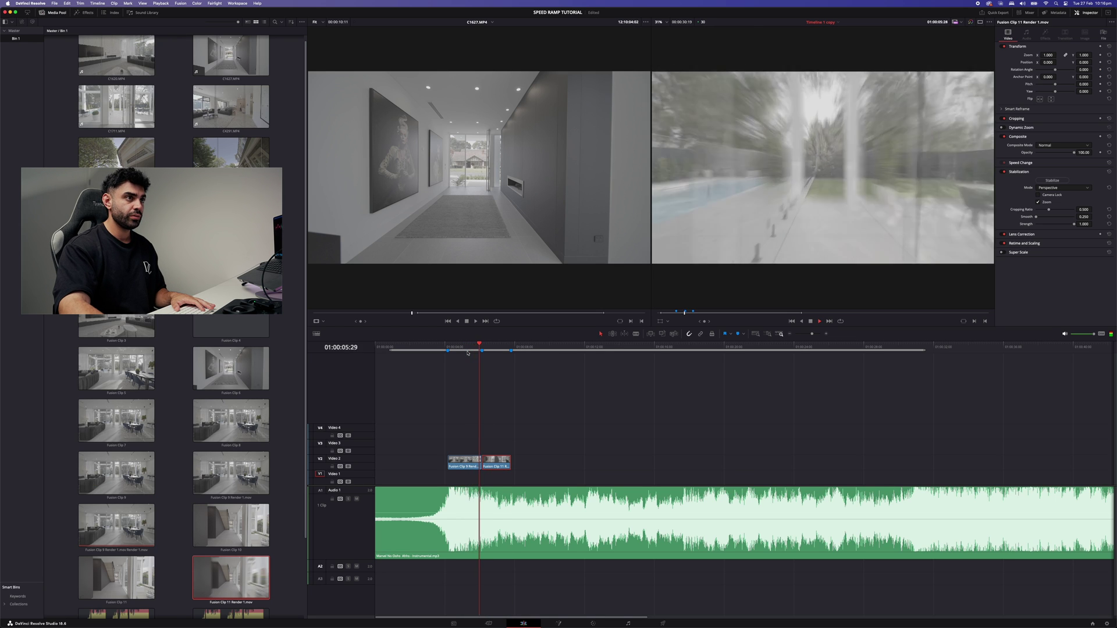
{"action": "left_click", "coordinate": [460, 347]}
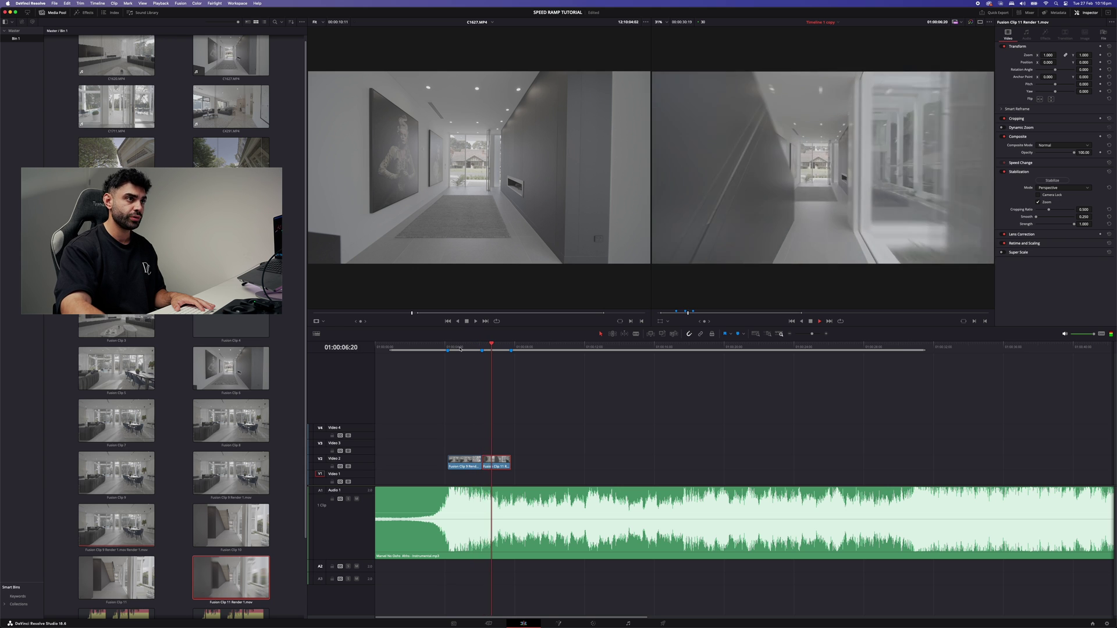
{"action": "key", "text": "space"}
{"action": "left_click", "coordinate": [448, 350]}
{"action": "key", "text": "space"}
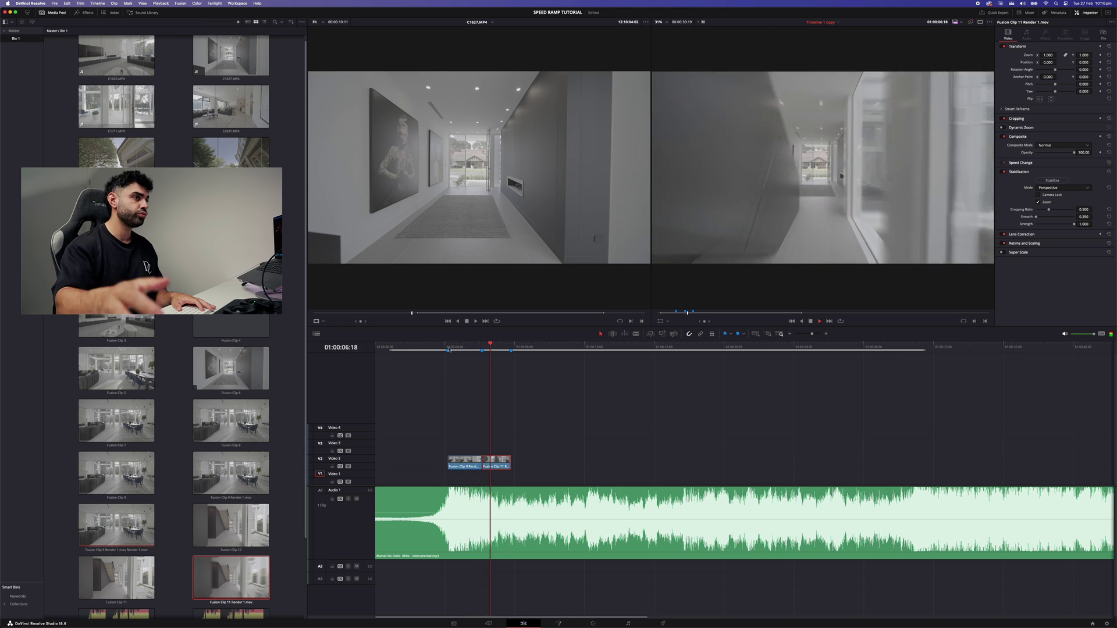
{"action": "key", "text": "space"}
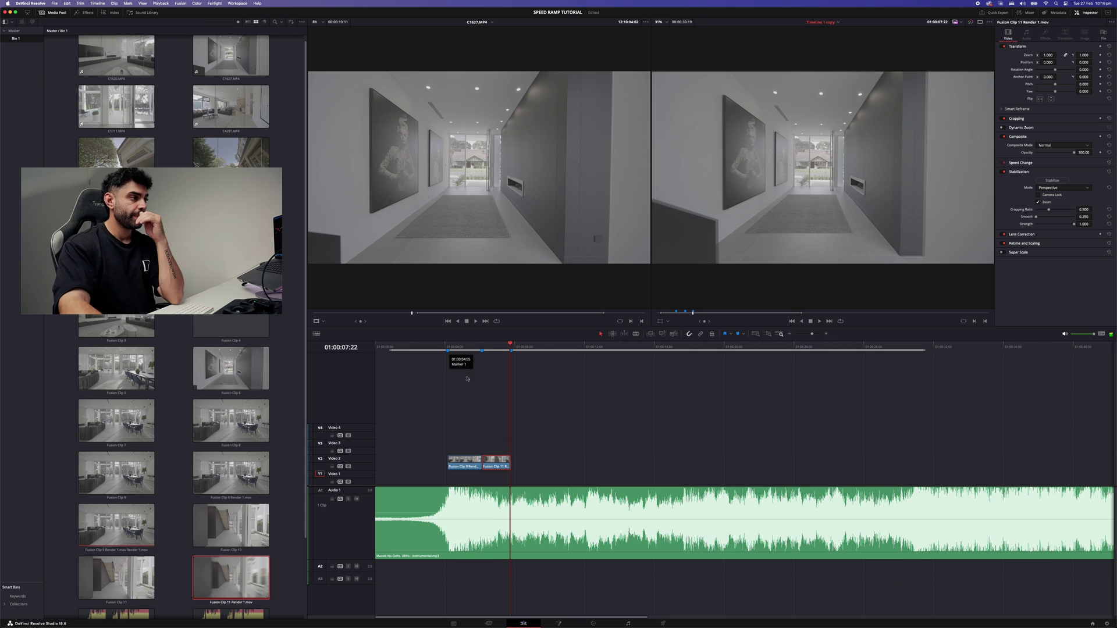